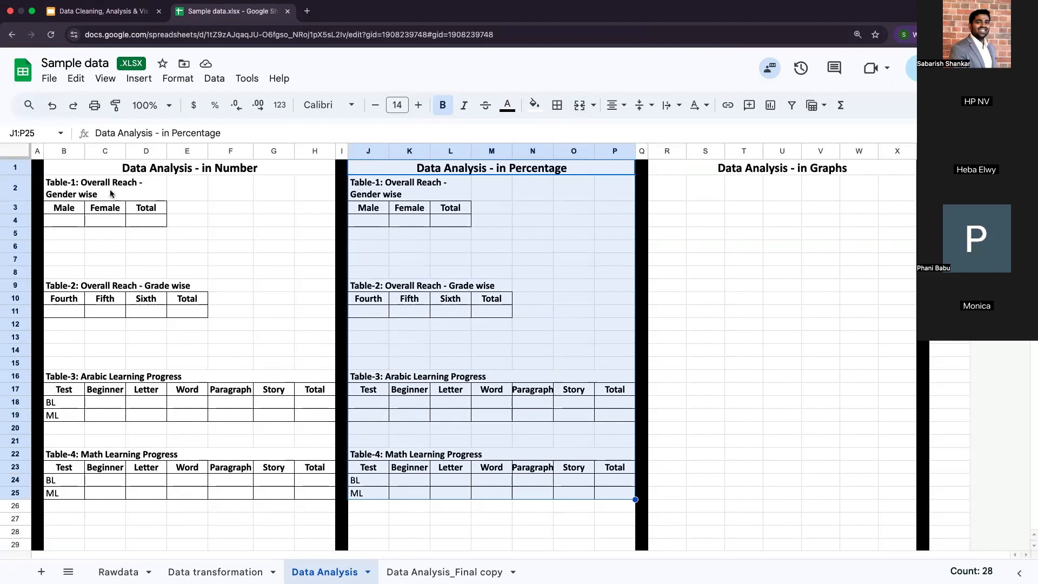
Step: Review the blank summary tables on the Data Analysis sheet against the Overall Reach slide of the presentation
left_click(112, 187)
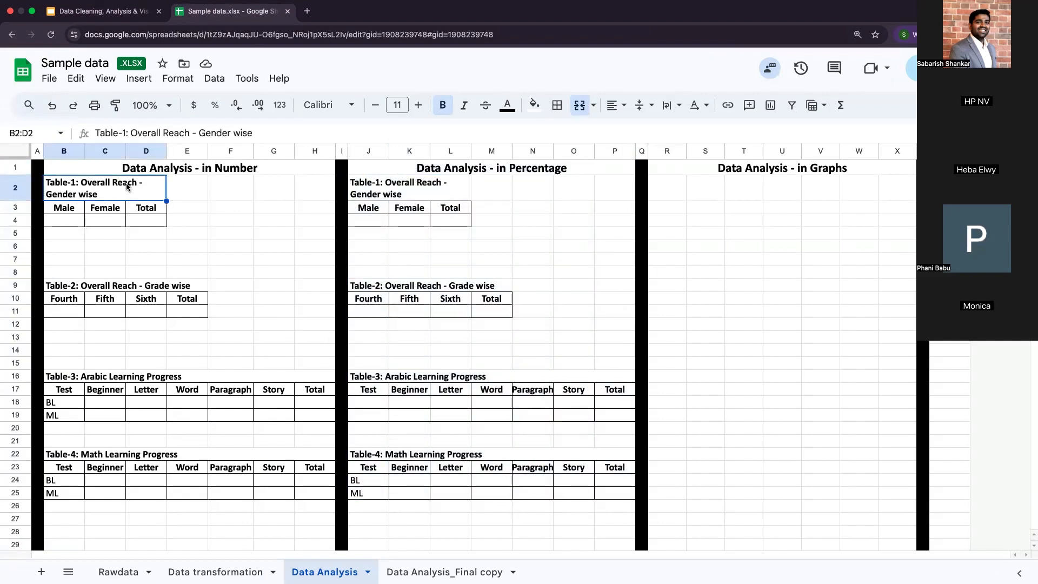
left_click(124, 14)
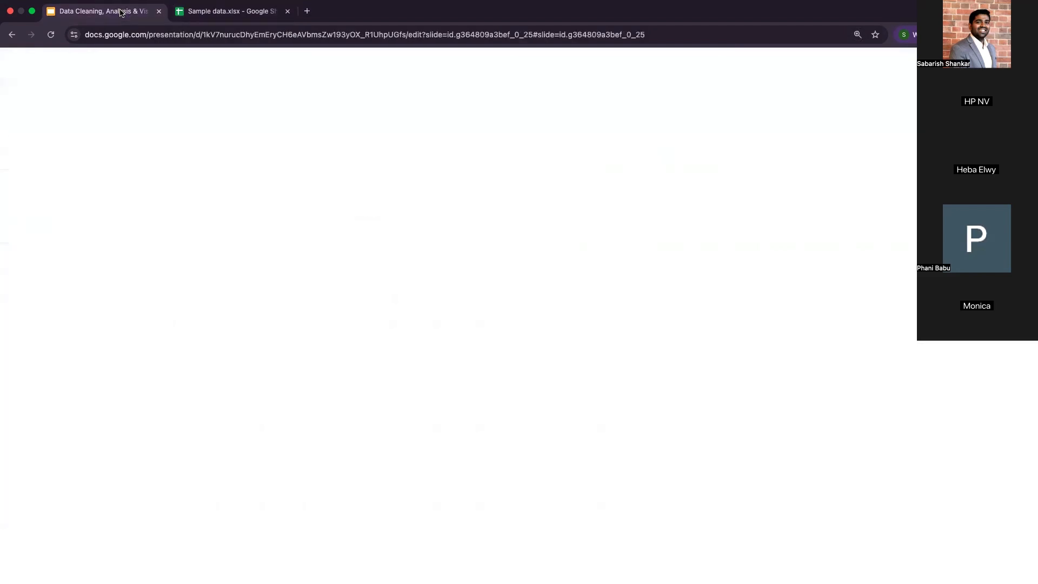
scroll(356, 301, "left", 5)
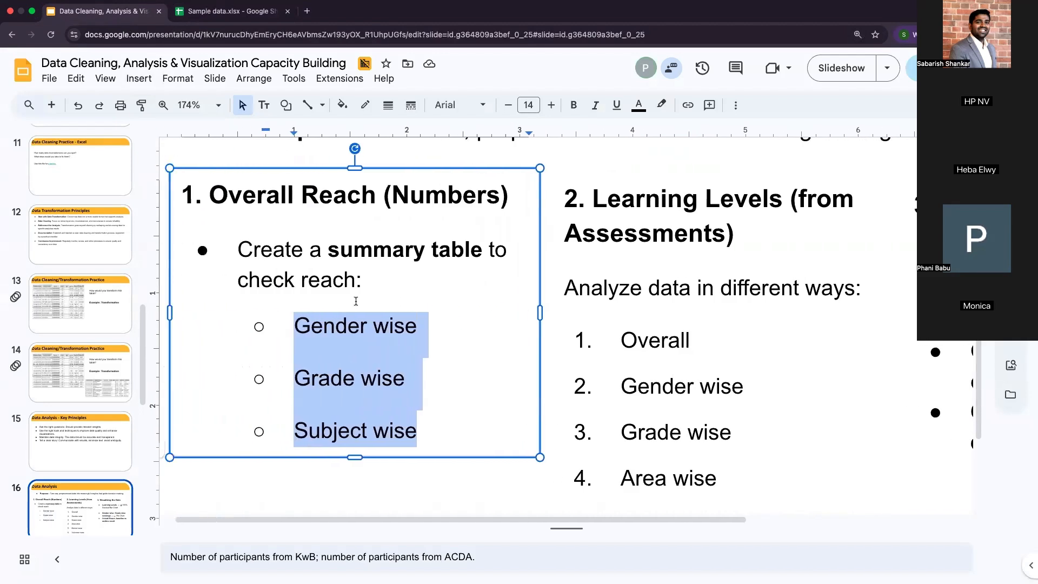
left_click(478, 195)
left_click(227, 14)
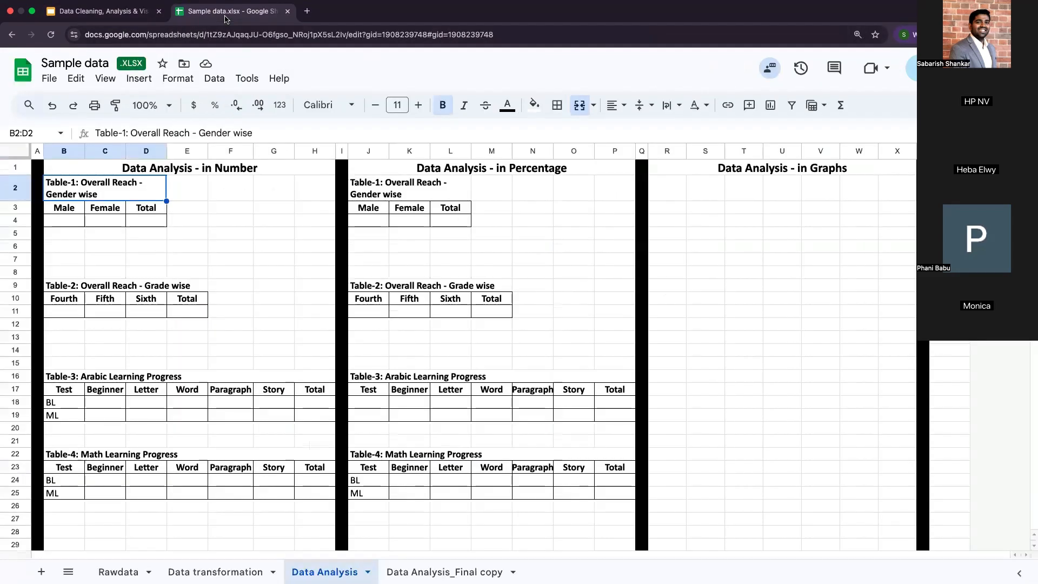
left_click(152, 379)
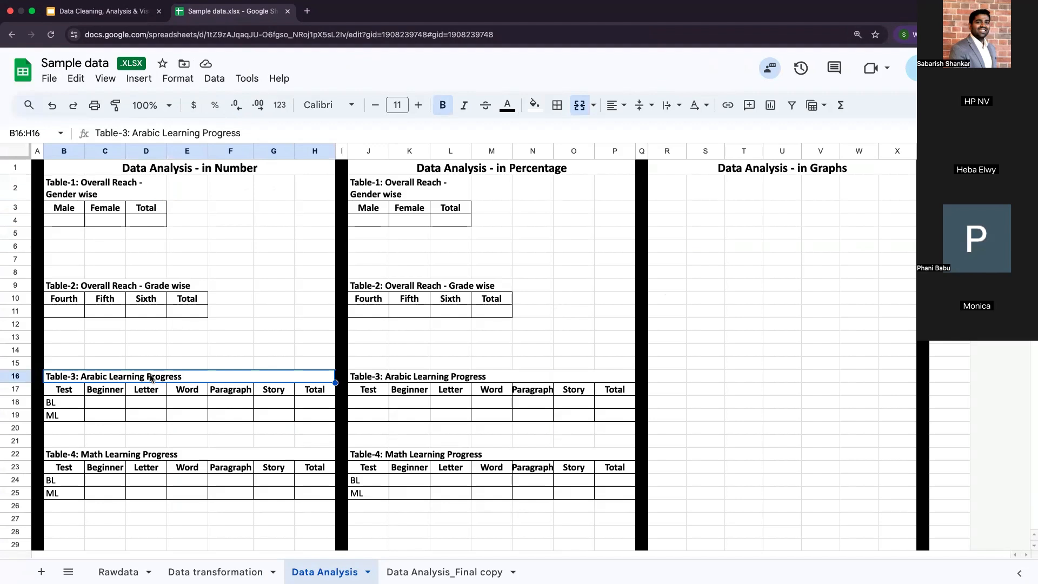
left_click(63, 220)
left_click(146, 336)
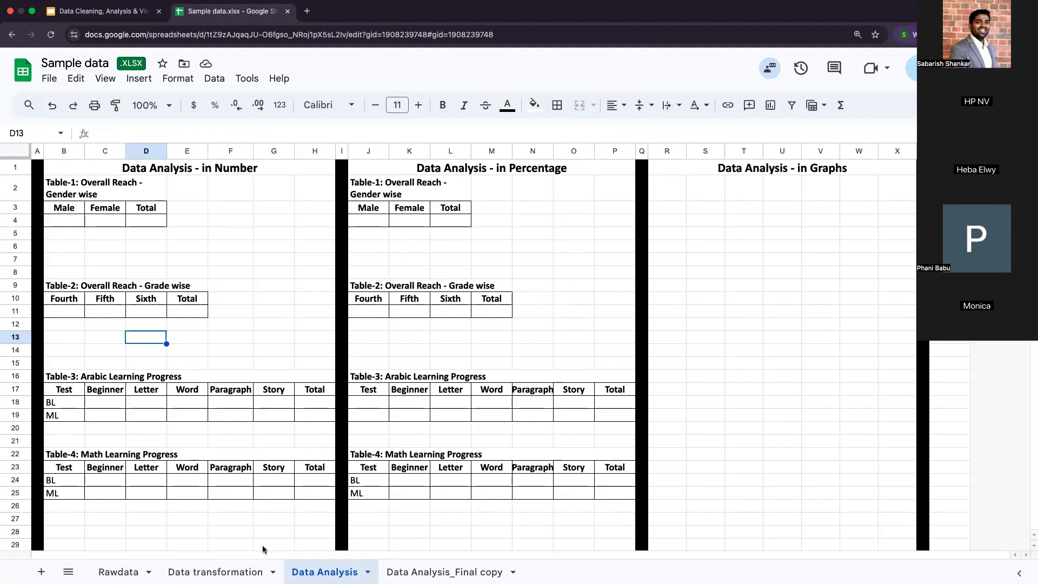
left_click(264, 248)
scroll(265, 247, "down", 2)
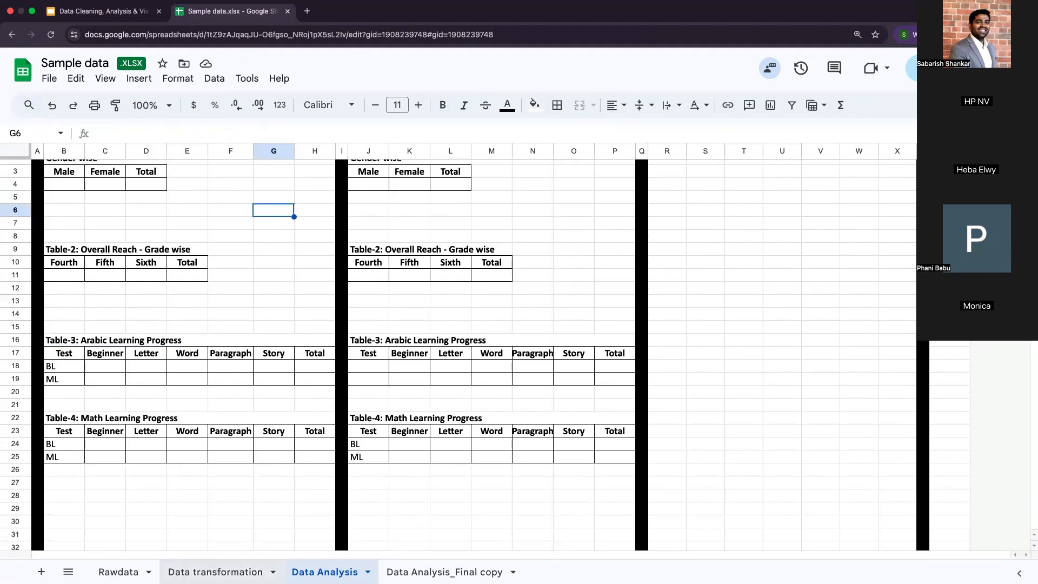
Step: Select the transformed student data in L1:R15 on the Data transformation sheet, including the header row
left_click(215, 571)
left_click(596, 377)
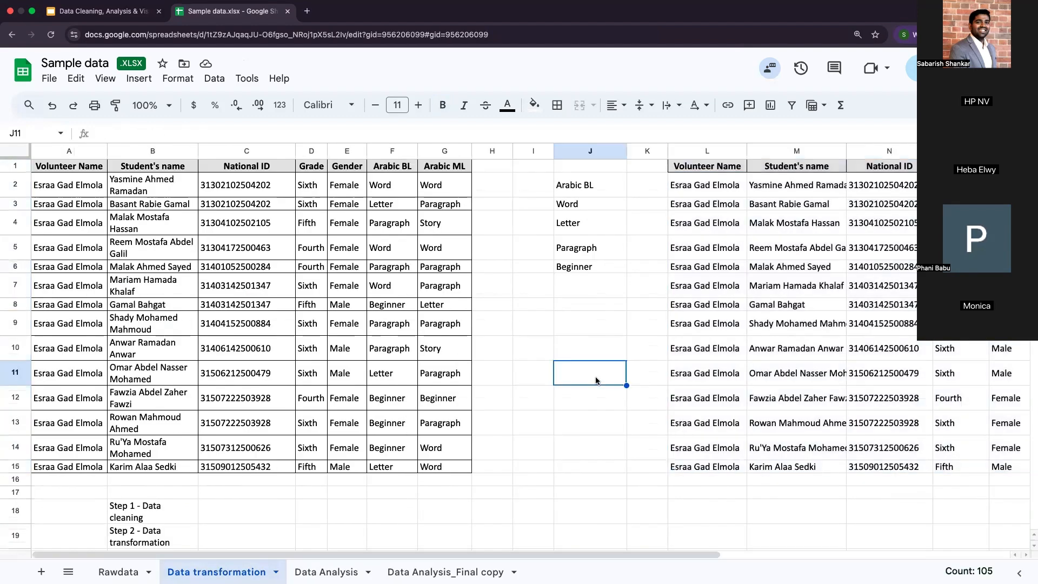
scroll(596, 377, "right", 5)
scroll(596, 380, "right", 3)
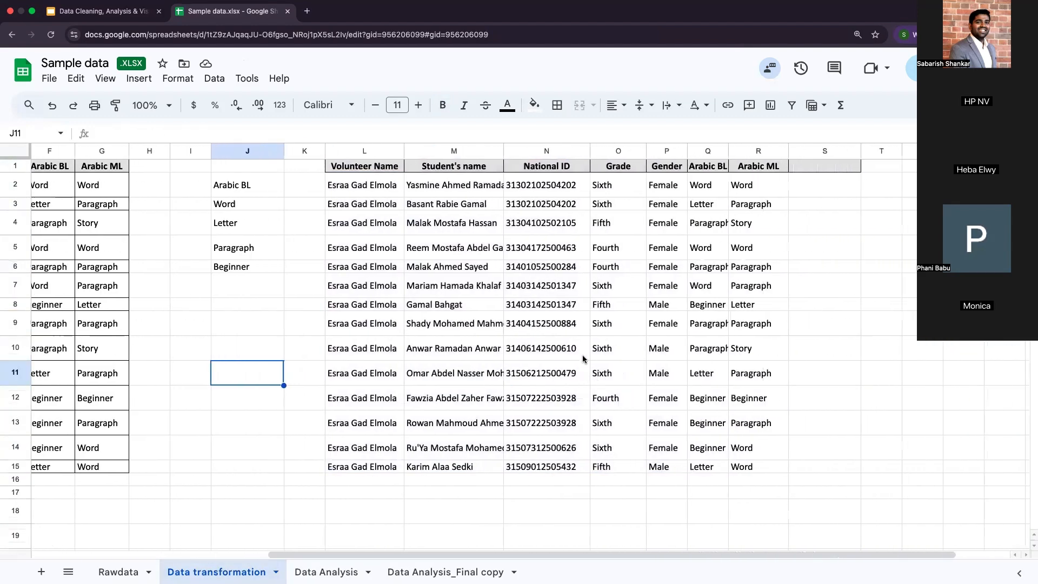
left_click_drag(348, 170, 753, 465)
left_click(367, 169)
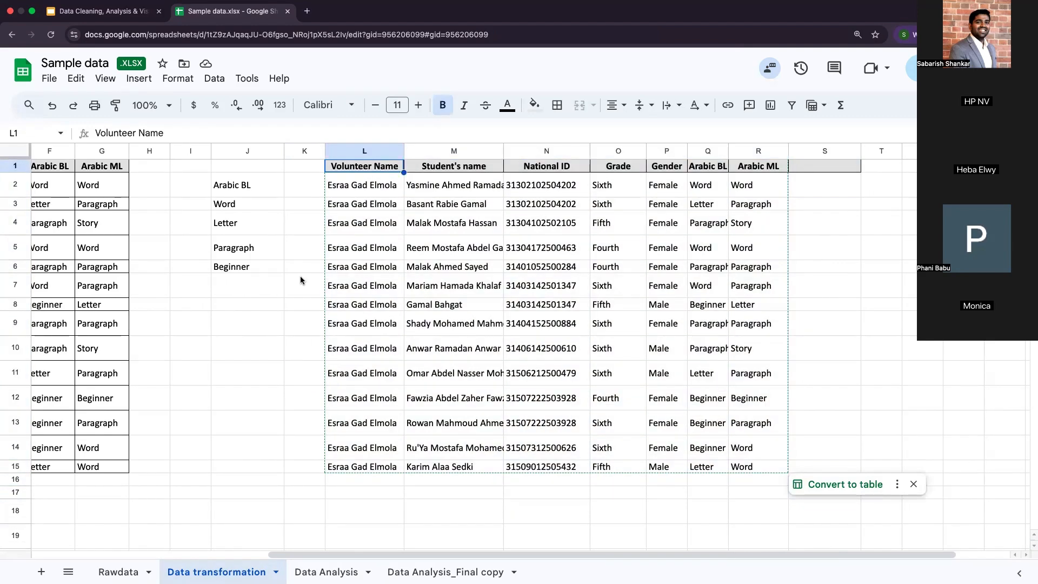
left_click(273, 305)
left_click(296, 256)
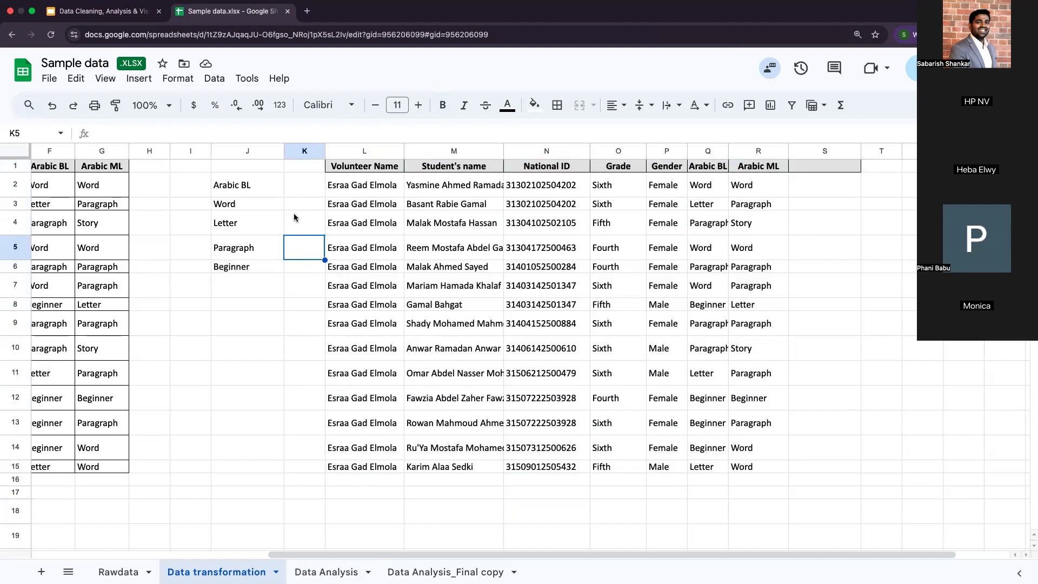
left_click(354, 168)
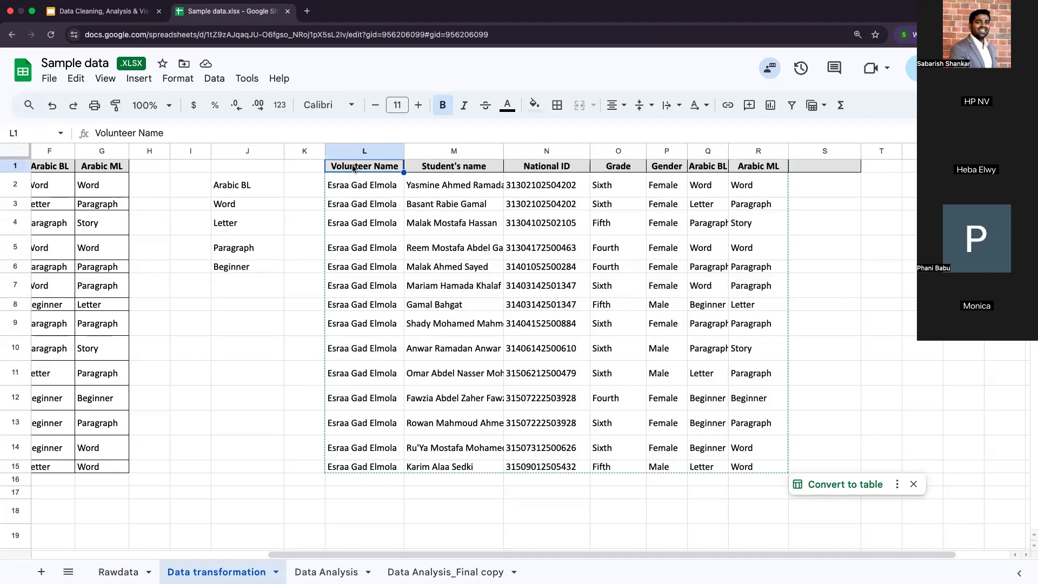
mouse_move(352, 168)
left_mouse_down()
mouse_move(433, 187)
mouse_move(737, 398)
mouse_move(732, 327)
mouse_move(767, 478)
mouse_move(764, 466)
left_mouse_up()
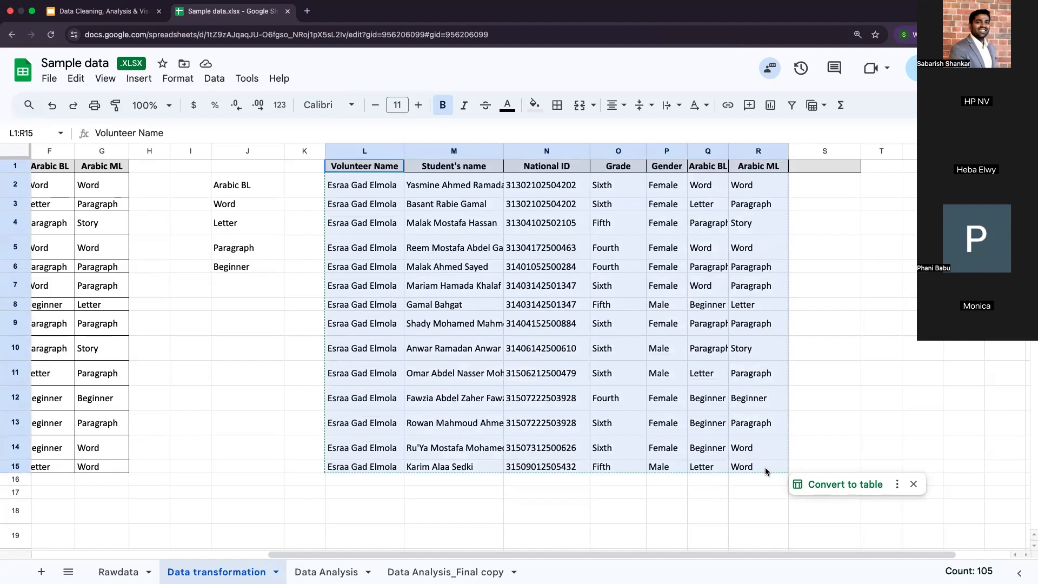
left_click_drag(764, 467, 764, 467)
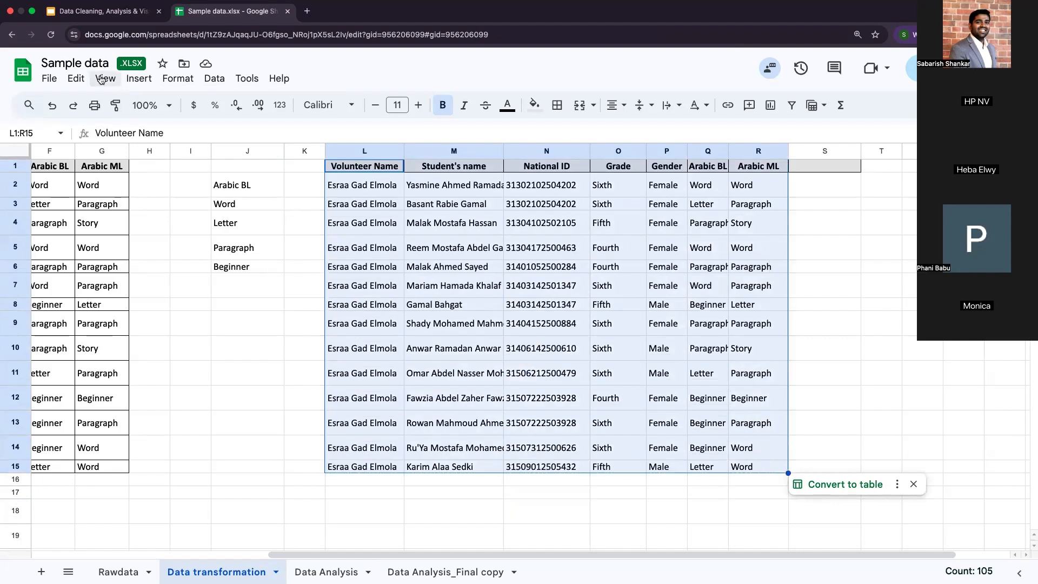
Step: Create a pivot table from L1:R15 of Data transformation, placed in the existing Data Analysis sheet at cell C28
left_click(139, 79)
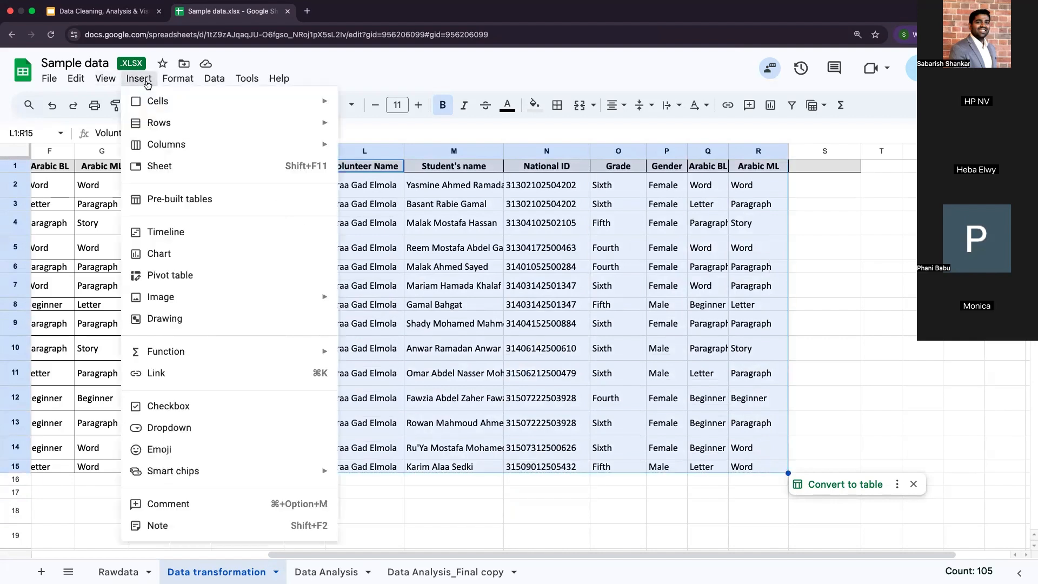
left_click(182, 275)
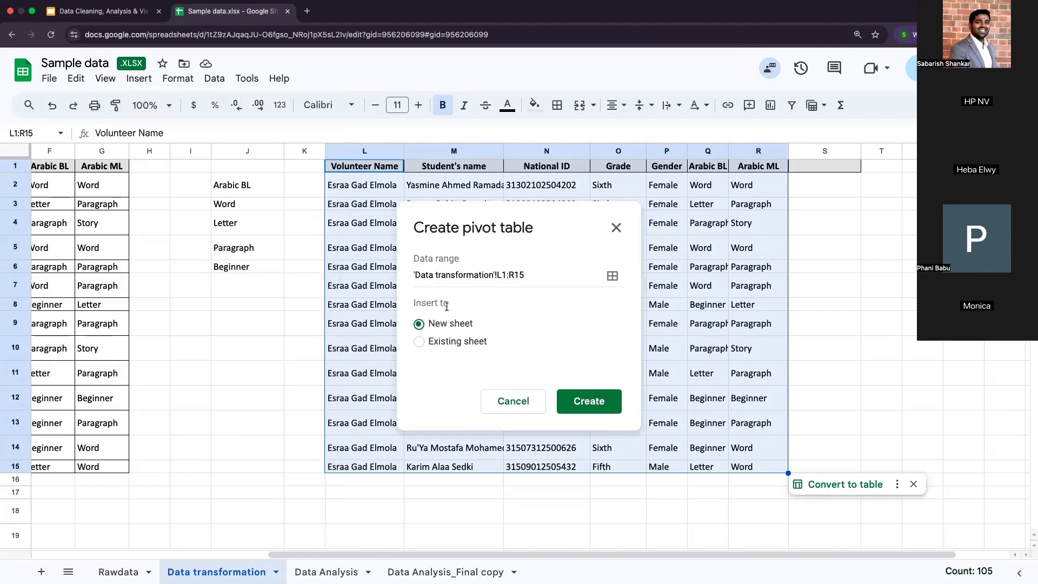
left_click(420, 342)
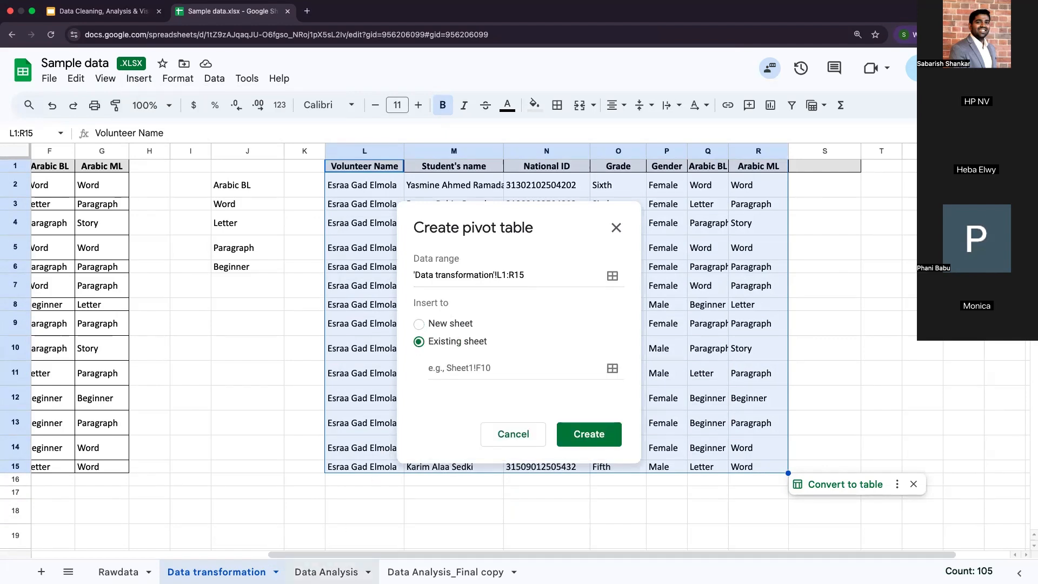
left_click(325, 572)
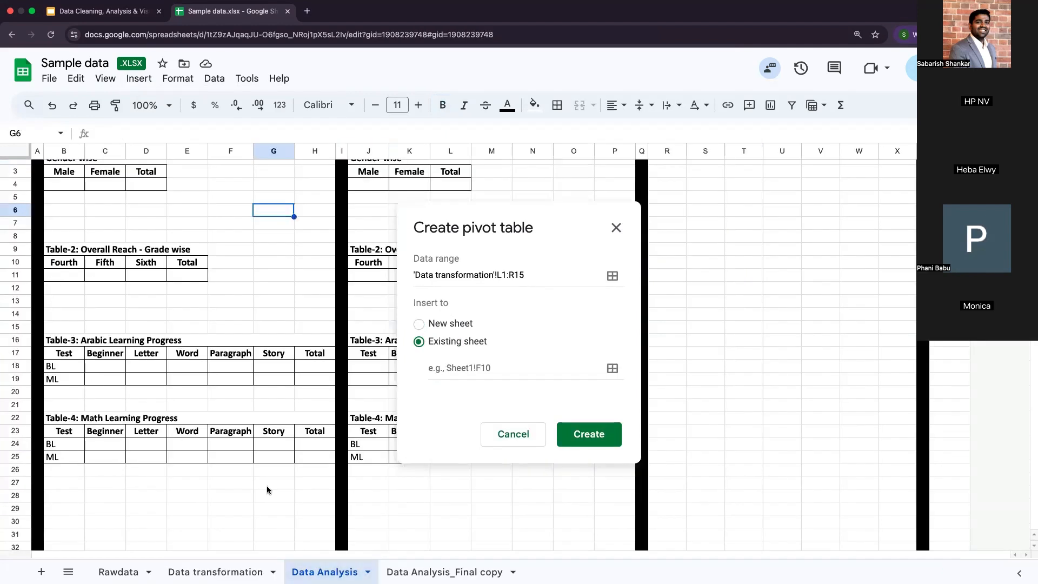
scroll(267, 486, "down", 3)
scroll(266, 490, "down", 2)
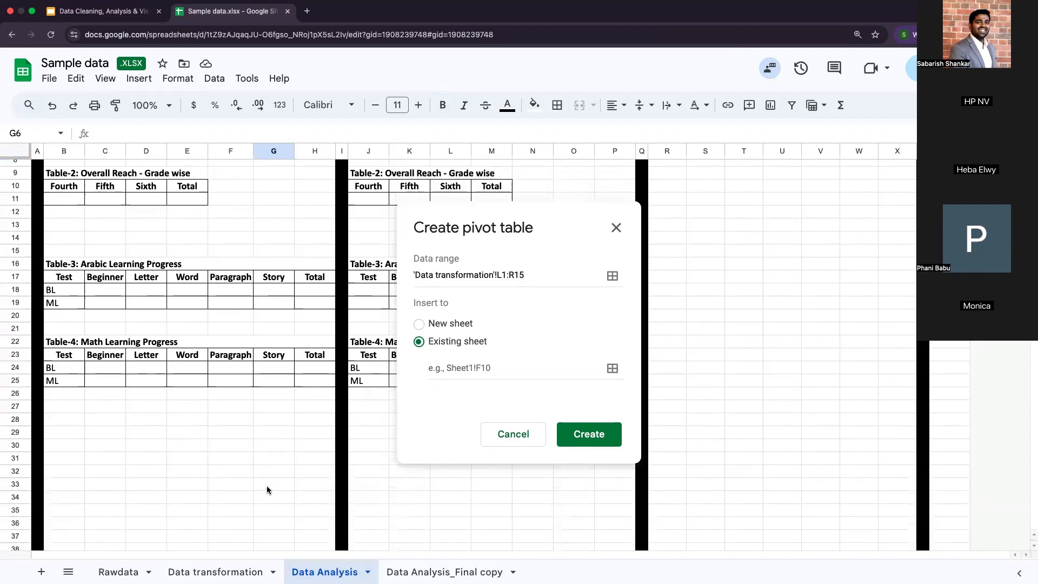
left_click(80, 421)
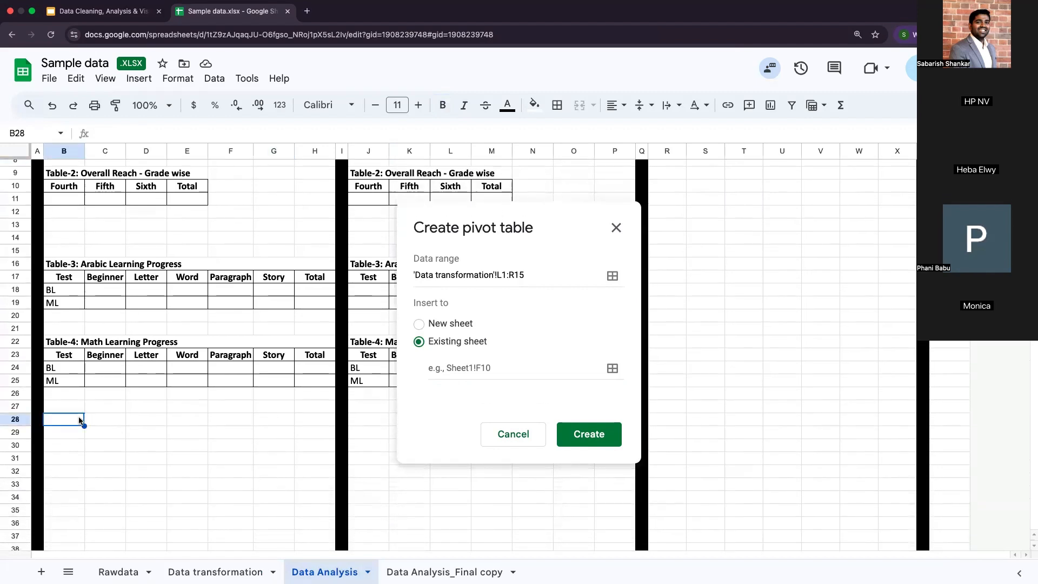
left_click(588, 434)
left_click(105, 432)
left_click(105, 418)
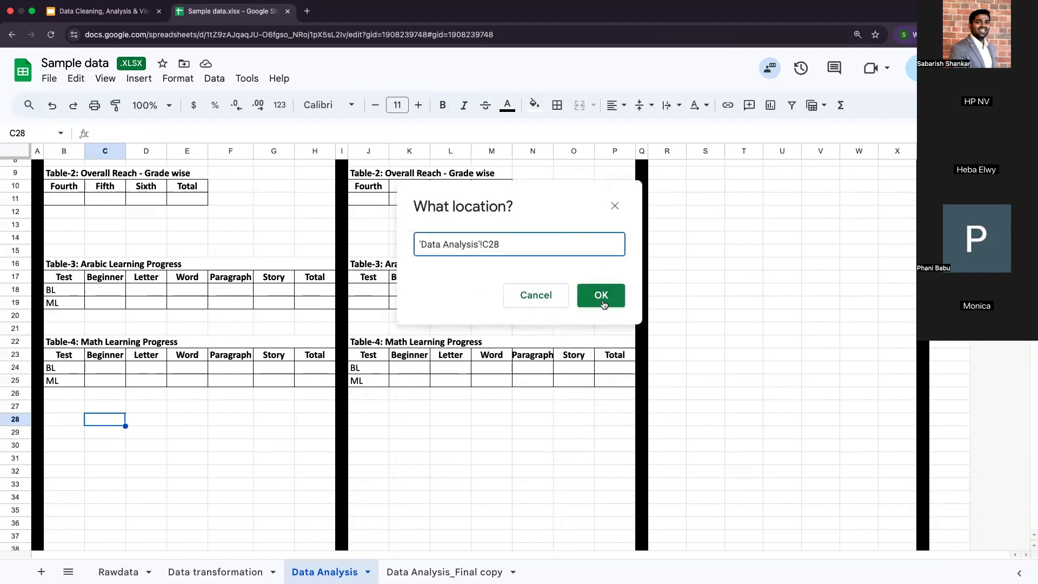
left_click(598, 296)
left_click(598, 414)
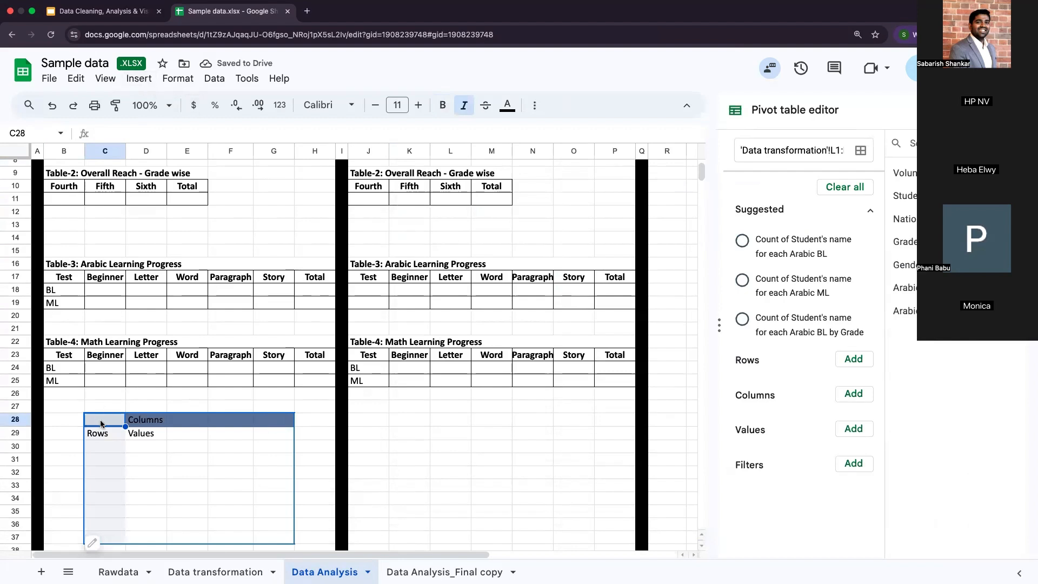
Step: Add Gender to both the rows and the values of the pivot table to count students by gender
scroll(100, 424, "down", 3)
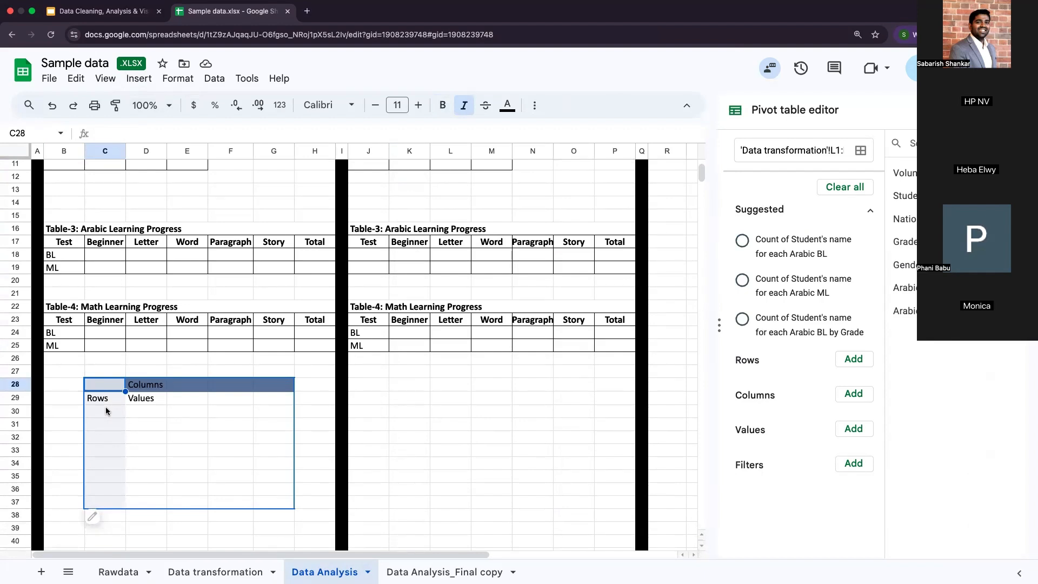
scroll(105, 407, "up", 10)
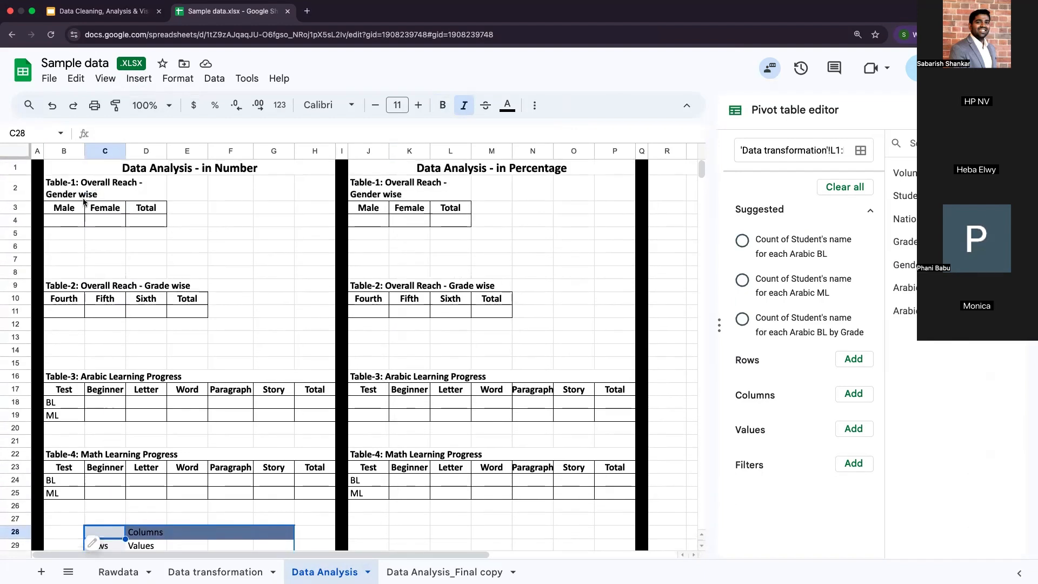
scroll(110, 217, "down", 1)
scroll(111, 217, "down", 6)
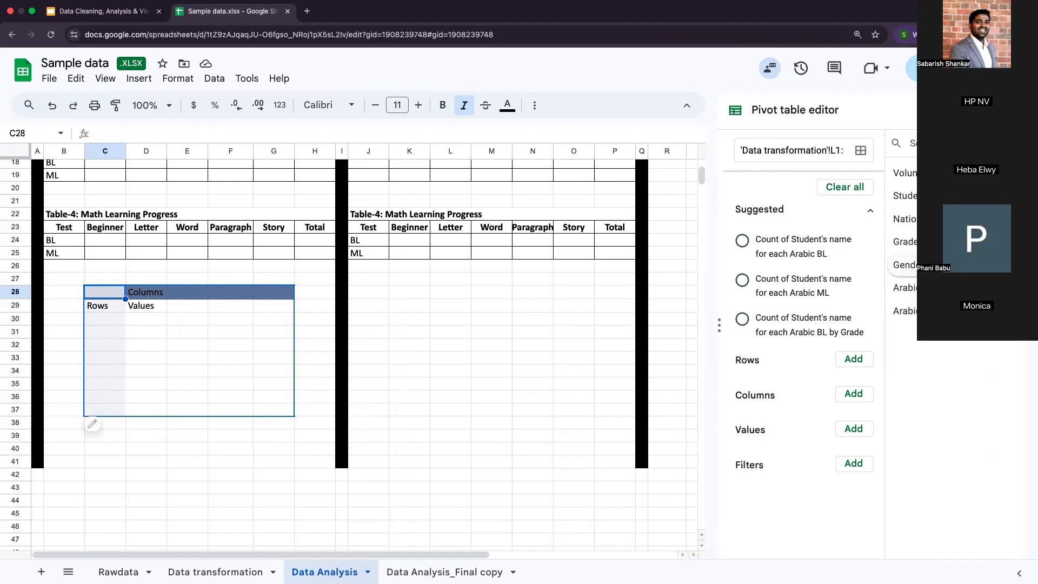
left_click_drag(914, 265, 760, 381)
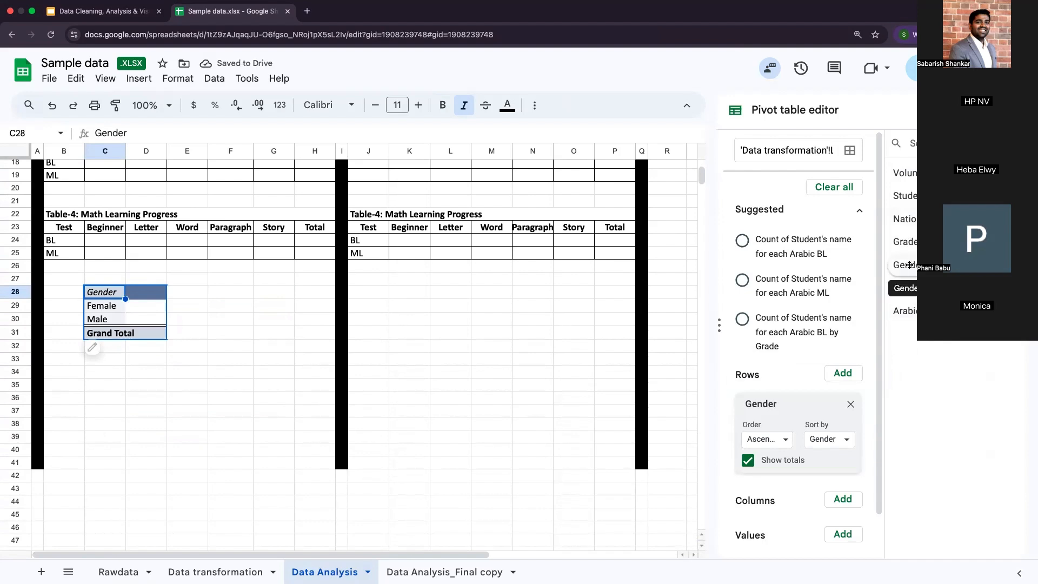
left_click_drag(909, 265, 760, 550)
scroll(164, 348, "down", 2)
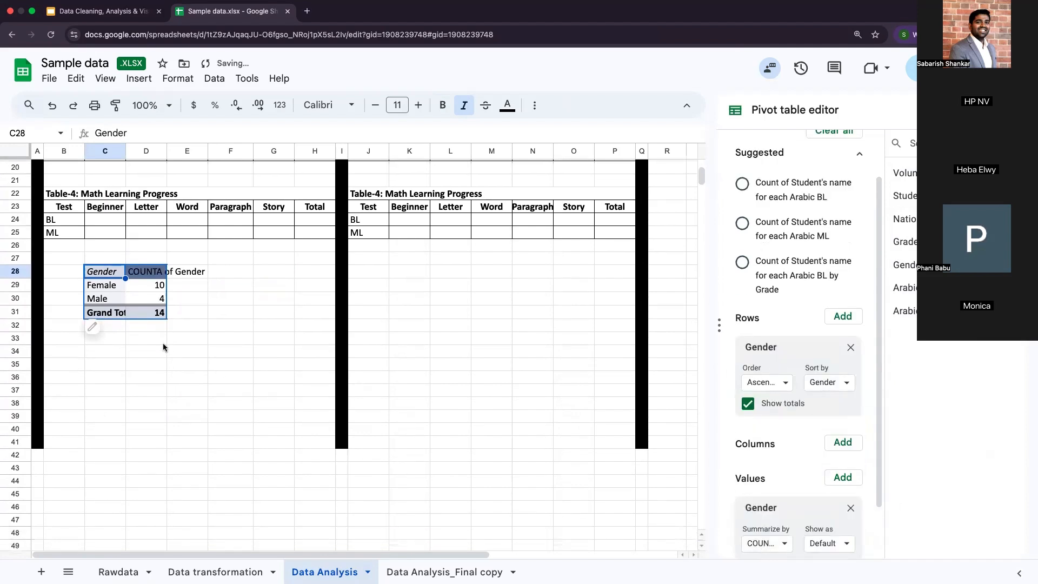
left_click(154, 287)
left_click(154, 300)
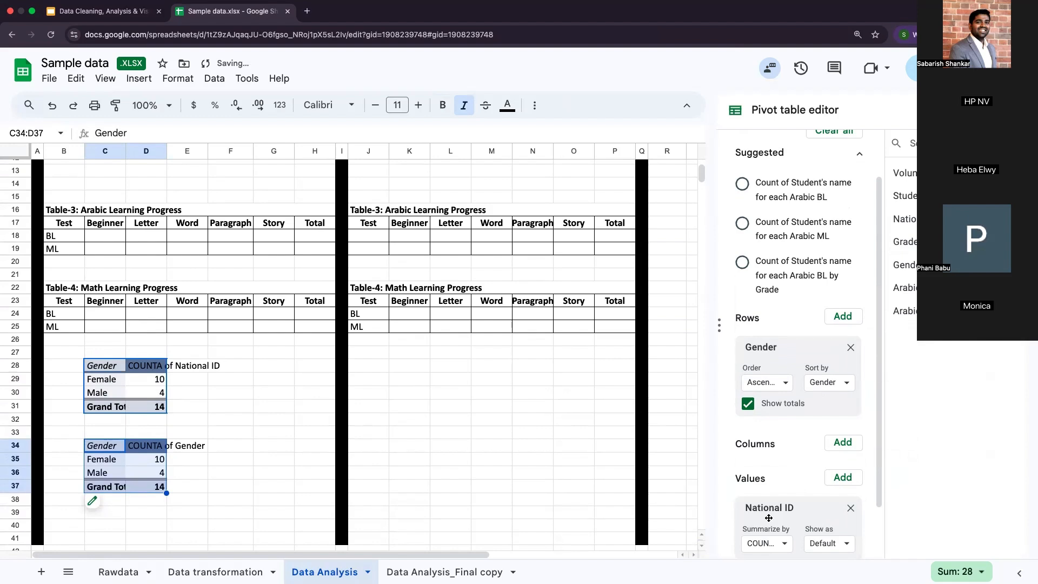
Step: Move Gender from the rows to the columns of the pivot table that counts National ID
scroll(768, 519, "down", 2)
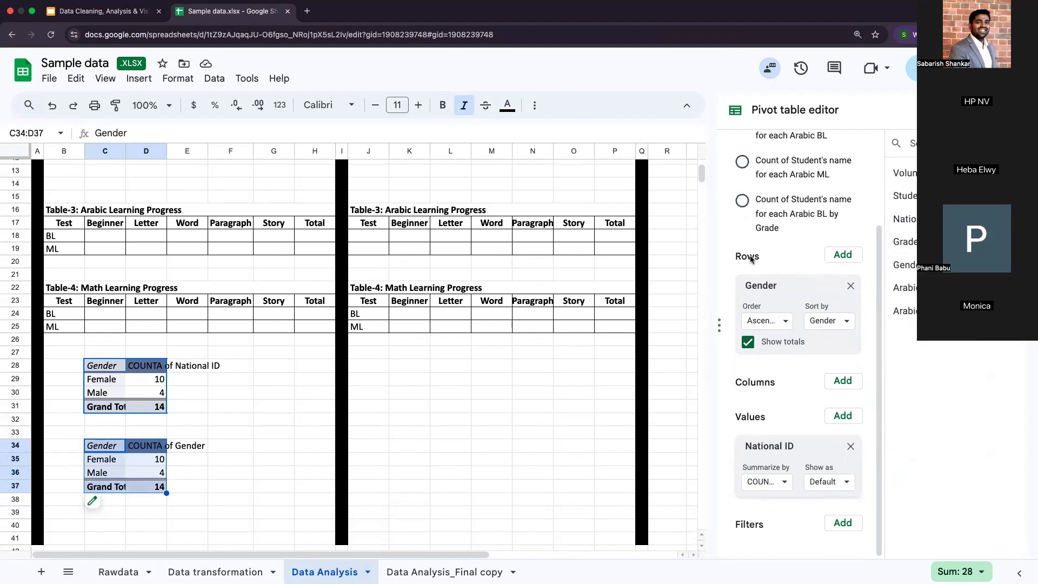
scroll(750, 258, "up", 3)
scroll(750, 258, "down", 3)
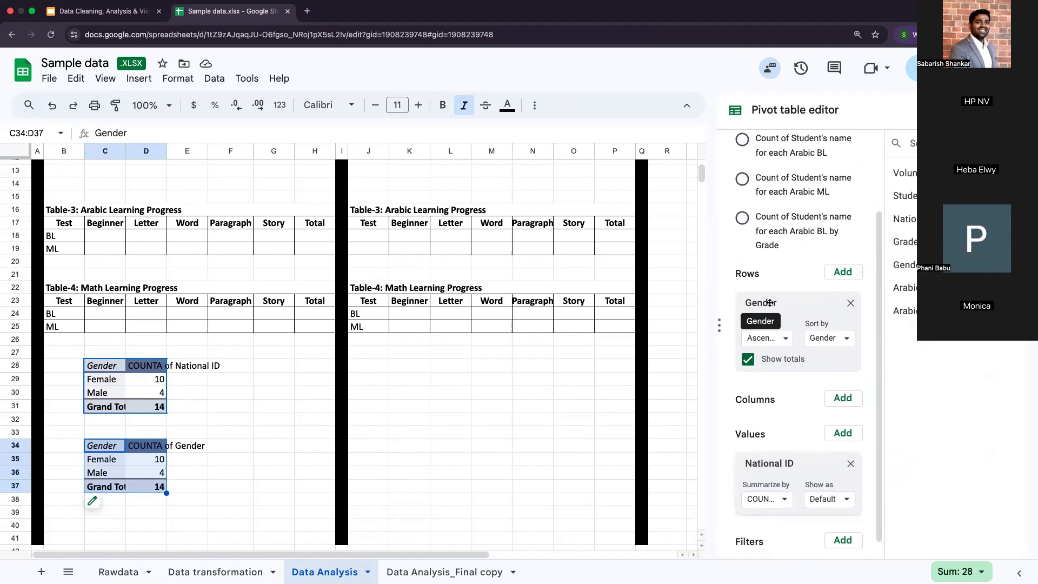
left_click_drag(769, 303, 760, 387)
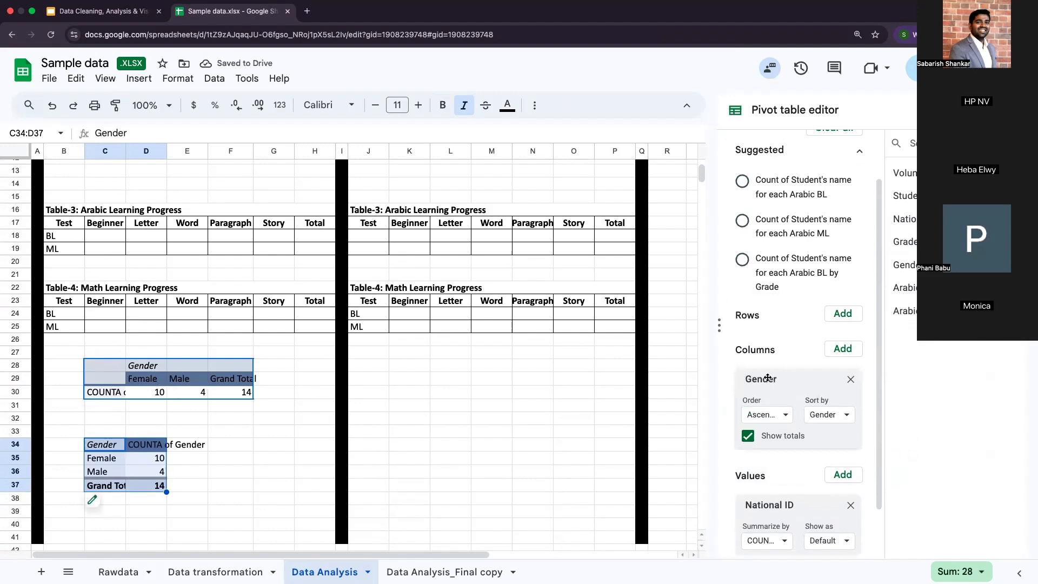
Step: Examine the summarize functions offered for the National ID value in the pivot table and the student data it counts
scroll(768, 432, "down", 2)
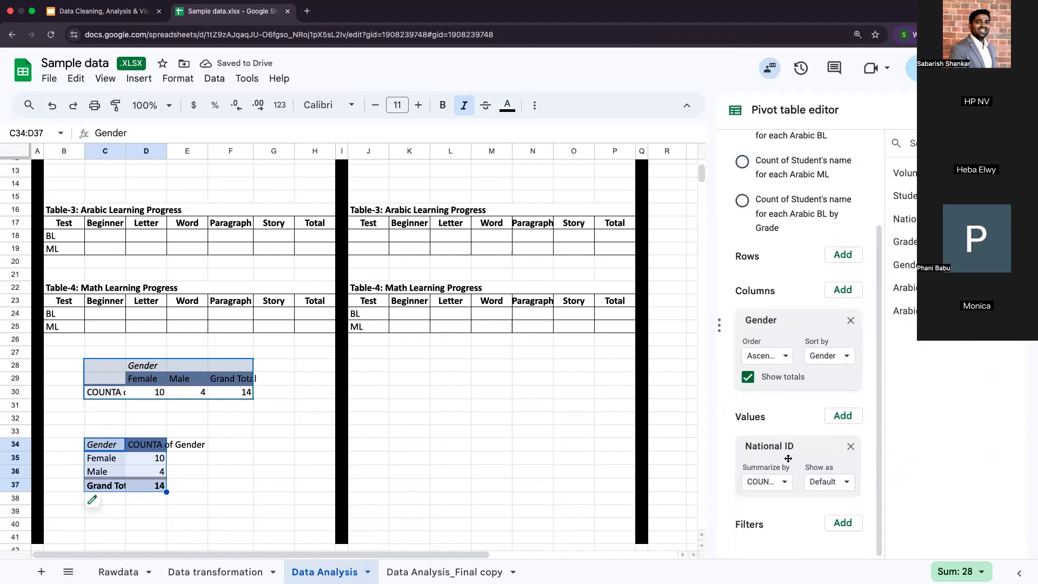
left_click(781, 481)
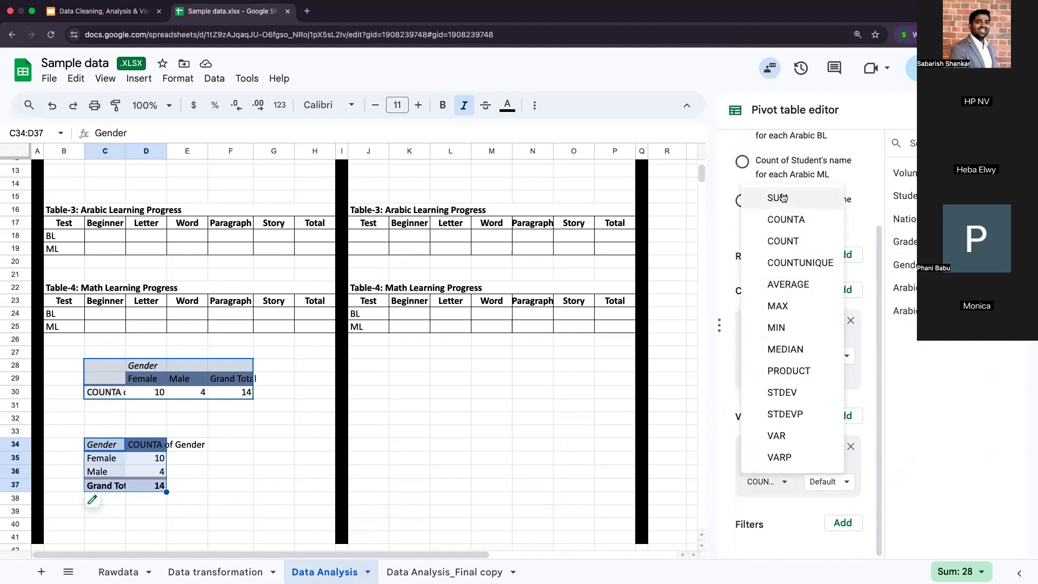
left_click(728, 473)
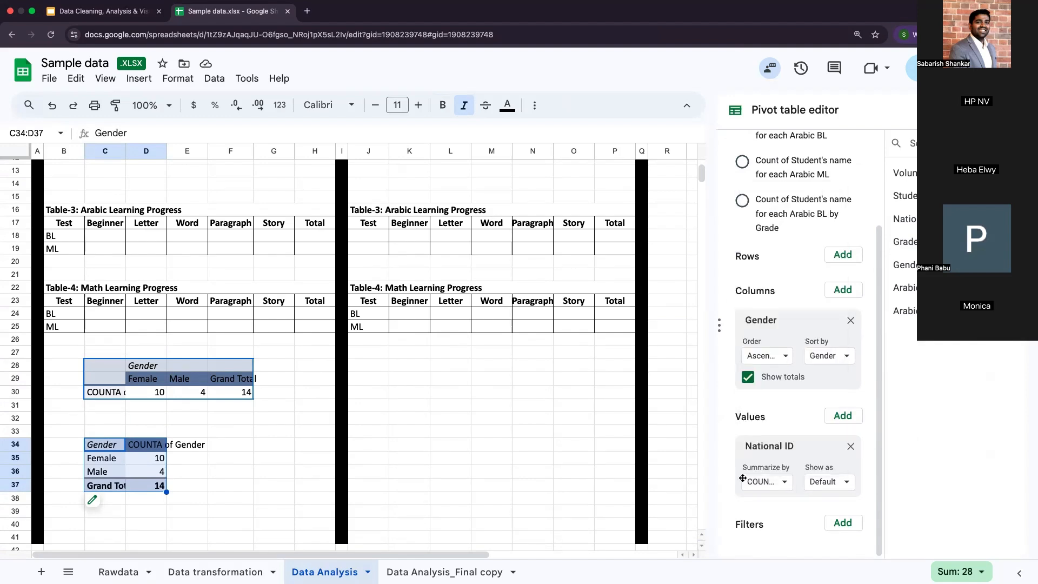
left_click(767, 482)
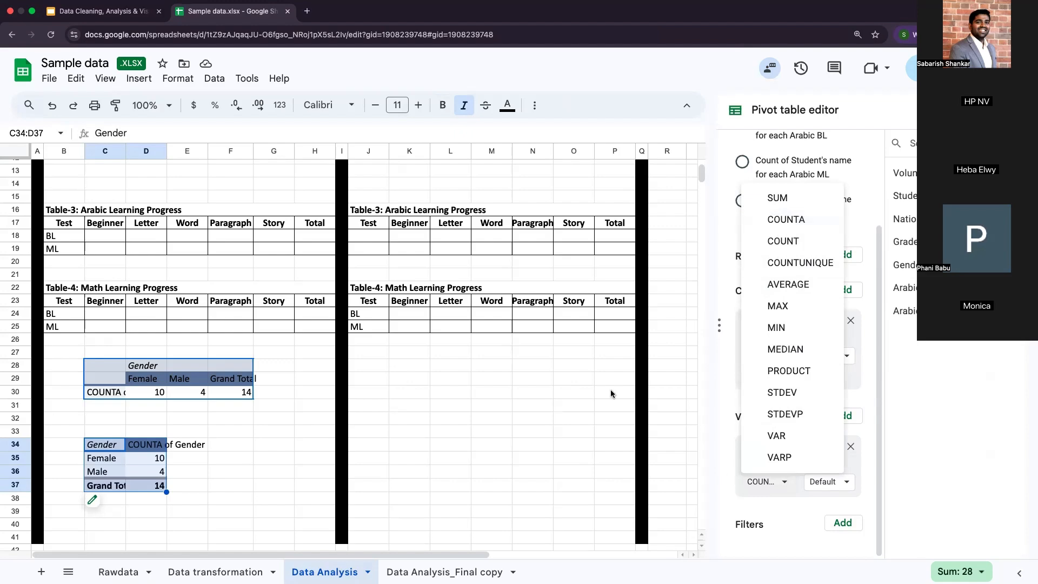
left_click(217, 571)
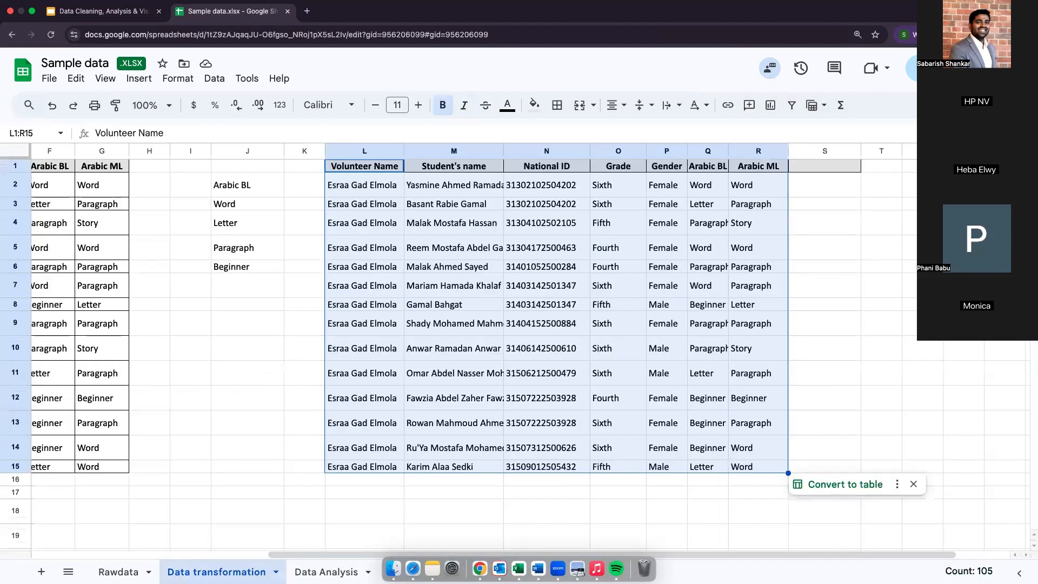
left_click(320, 571)
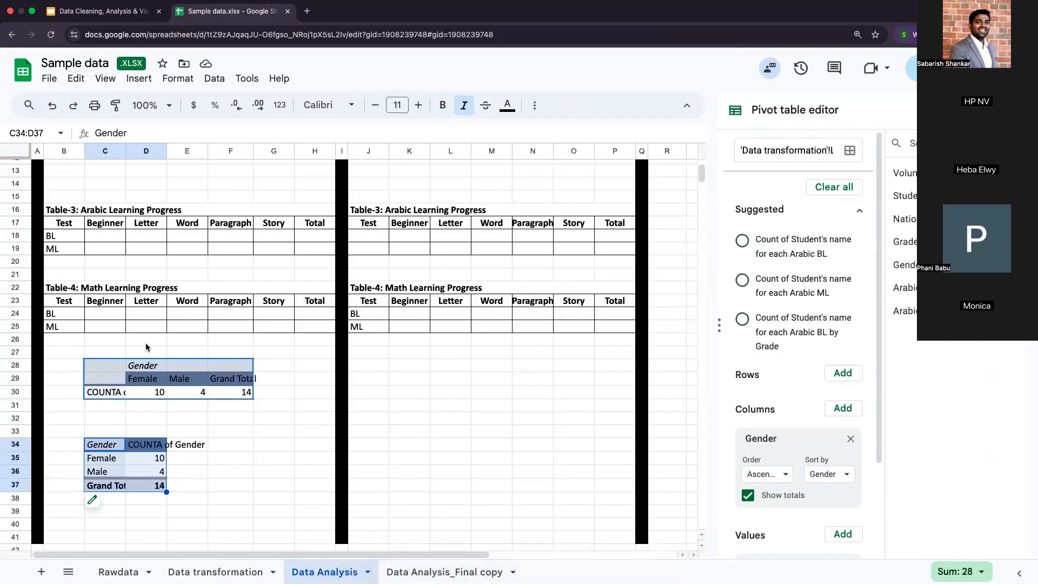
left_click(151, 393)
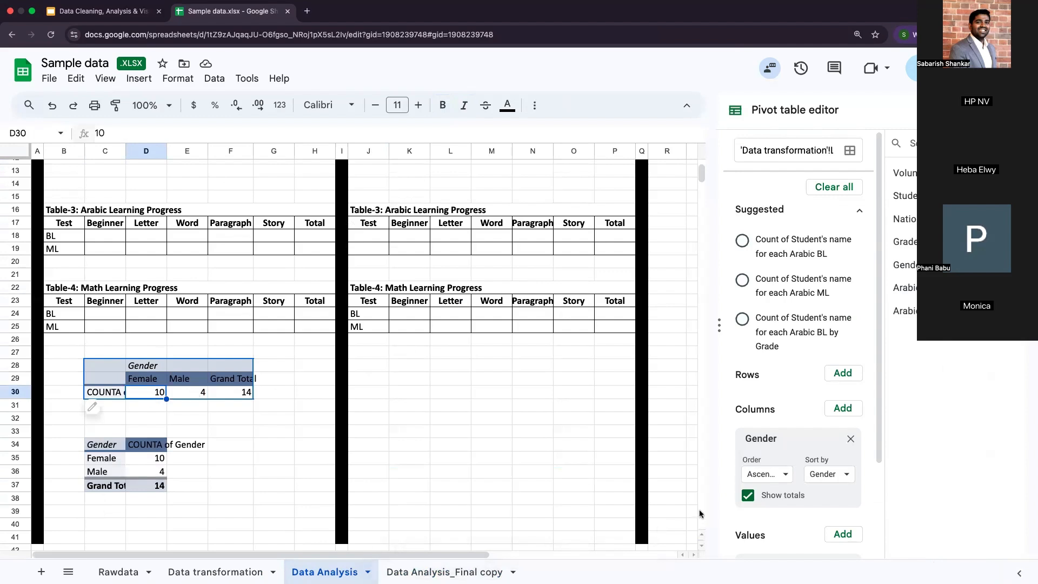
scroll(783, 459, "down", 3)
left_click(768, 488)
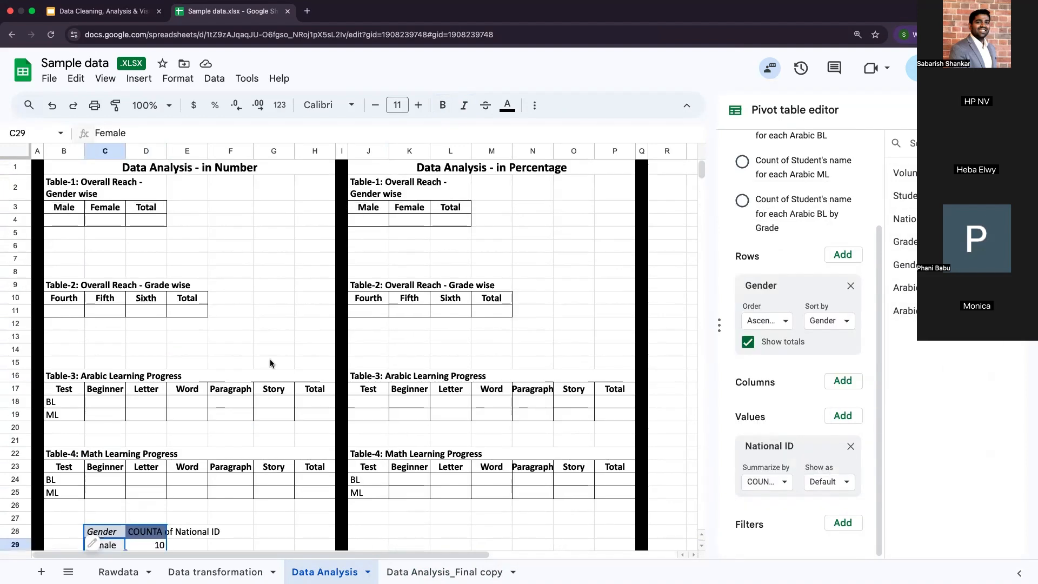
scroll(271, 359, "down", 1)
scroll(158, 276, "up", 1)
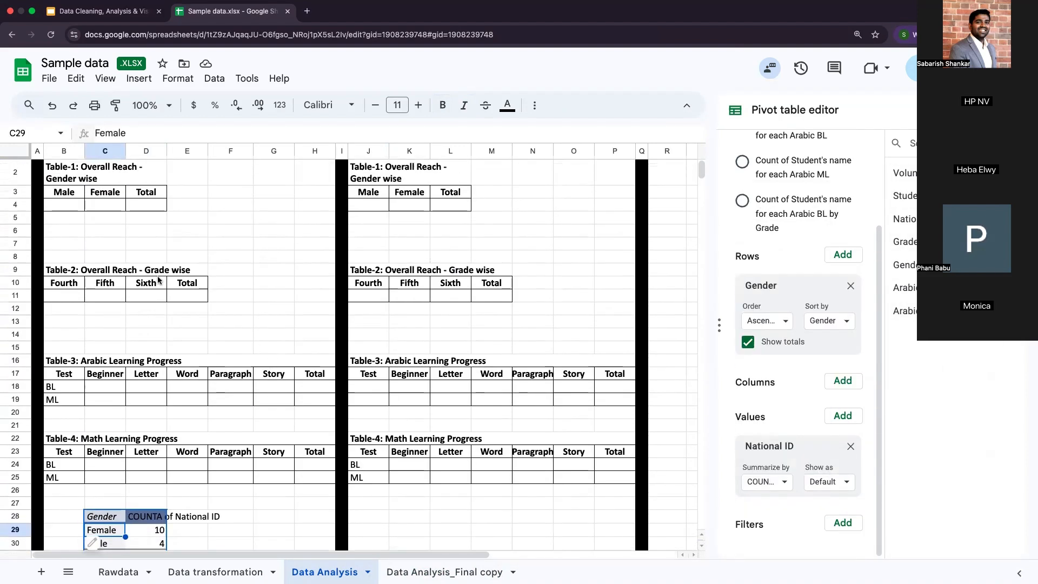
Step: Count the male students in cell B4 of Table-1 with =COUNTIFS('Data transformation'!P:P,"Male")
left_click(71, 206)
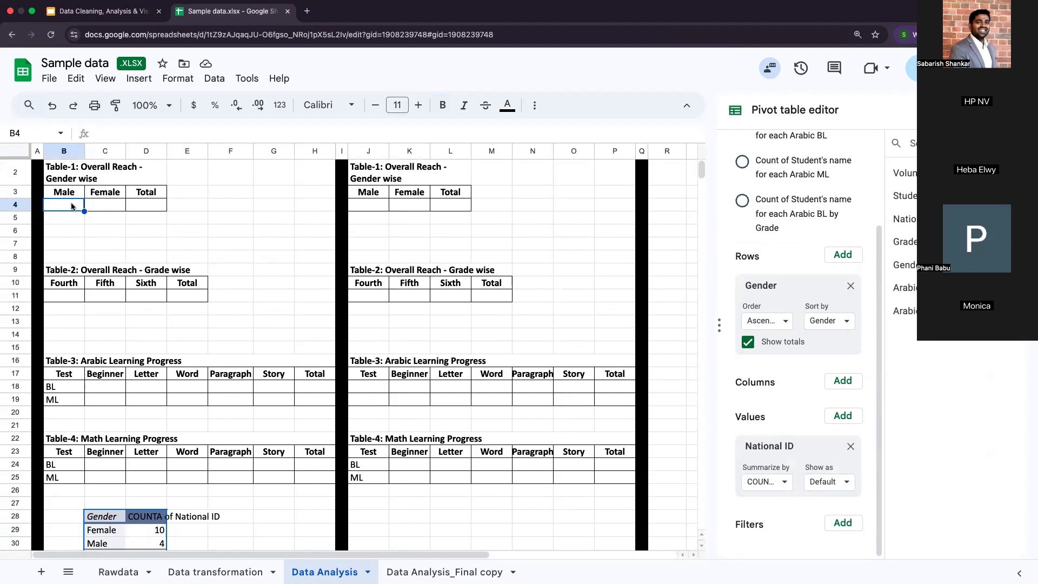
type("=COUNTIF")
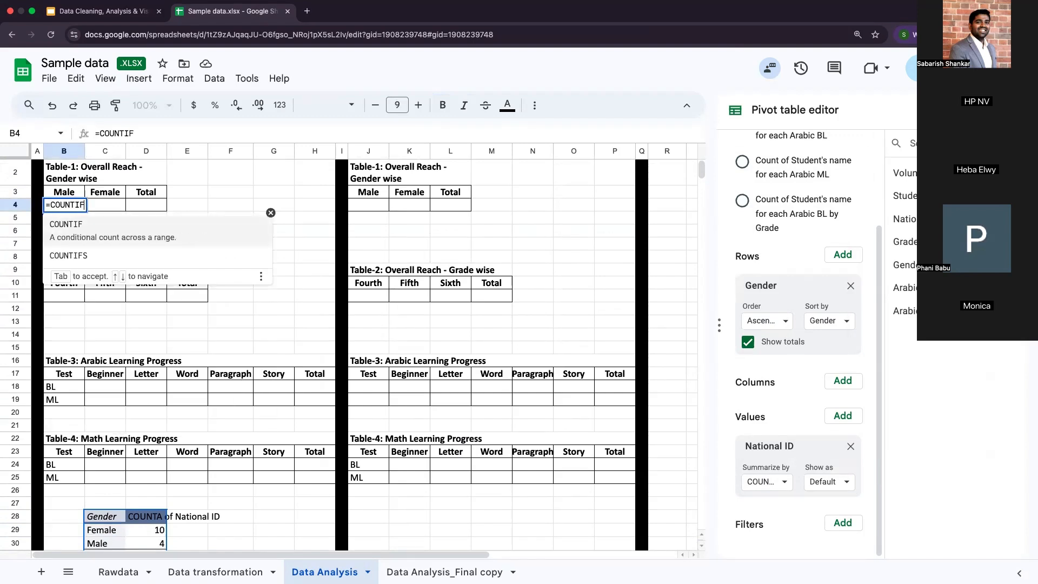
type("S(")
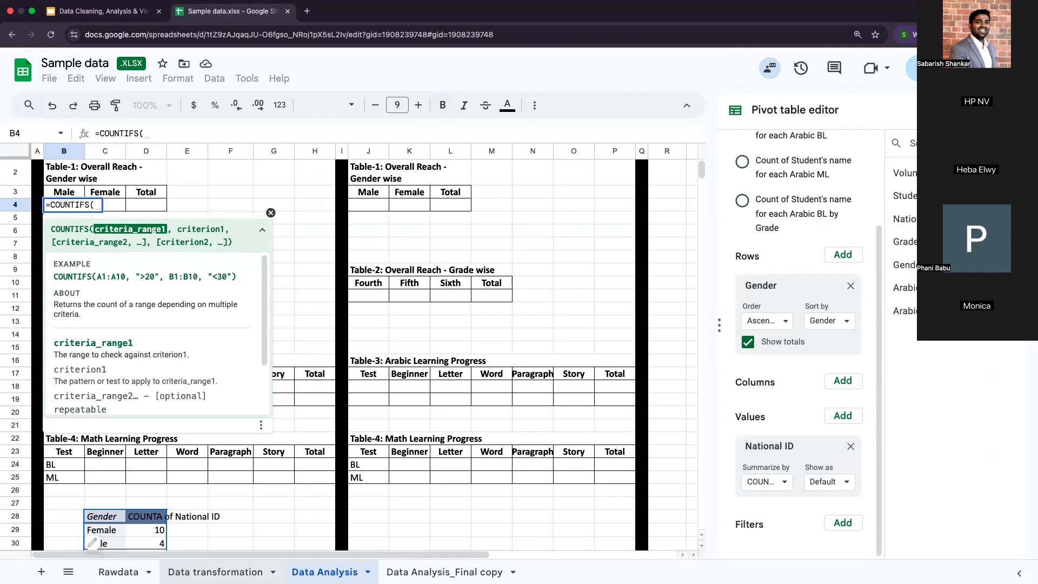
left_click(216, 571)
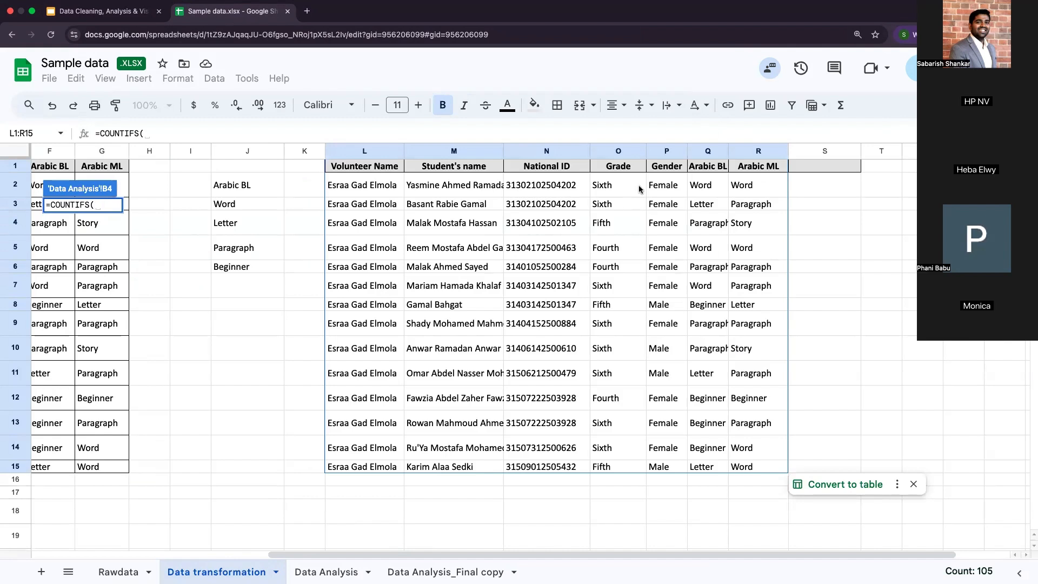
left_click(662, 149)
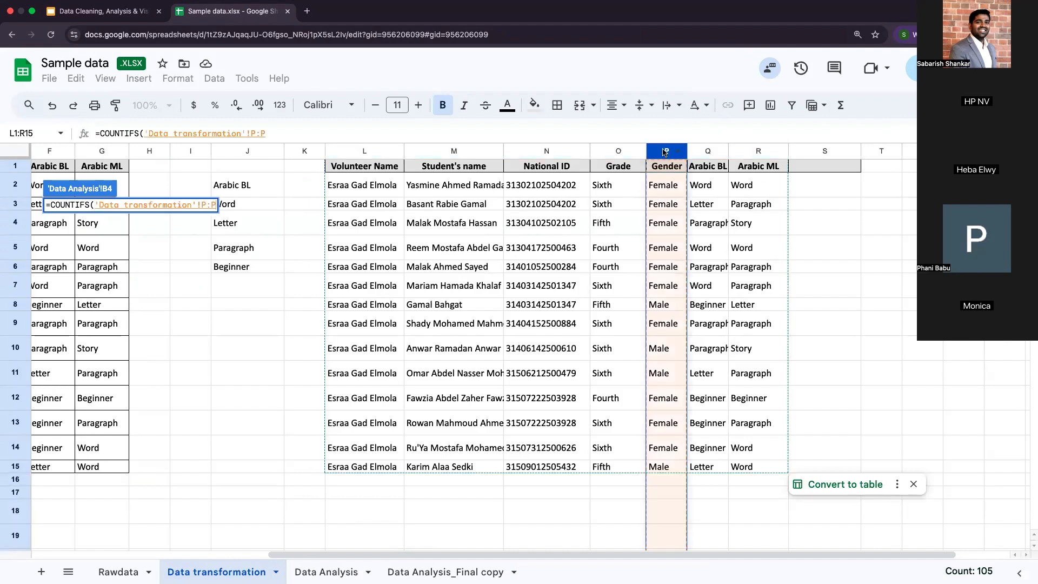
left_click(326, 571)
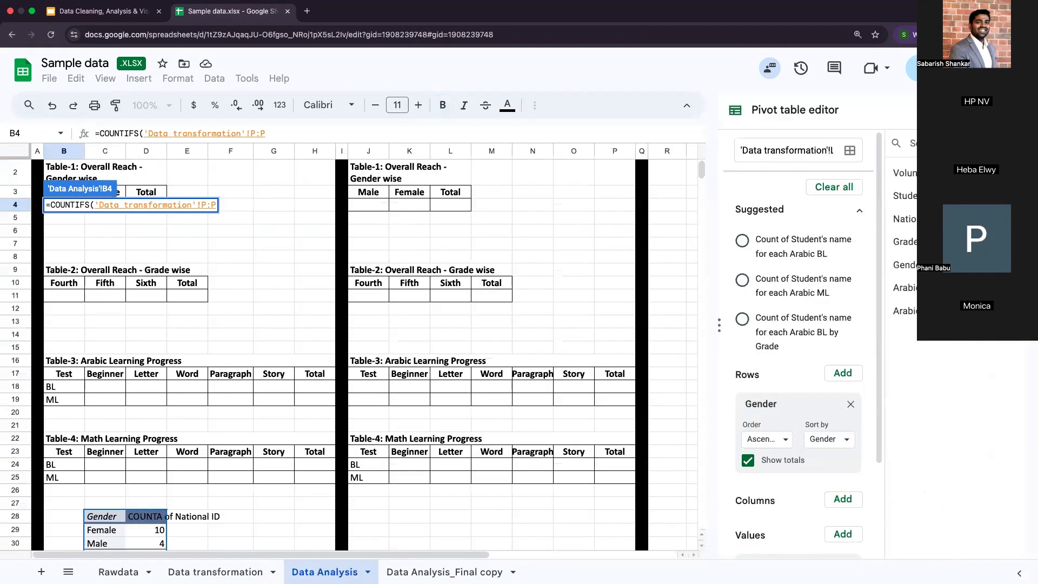
left_click(288, 133)
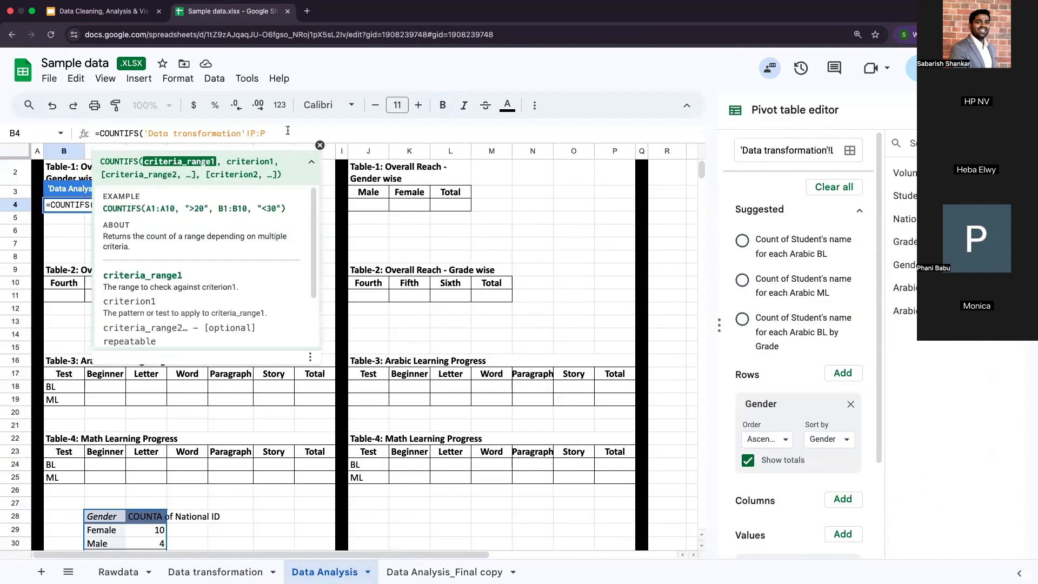
type(",")
key("Up")
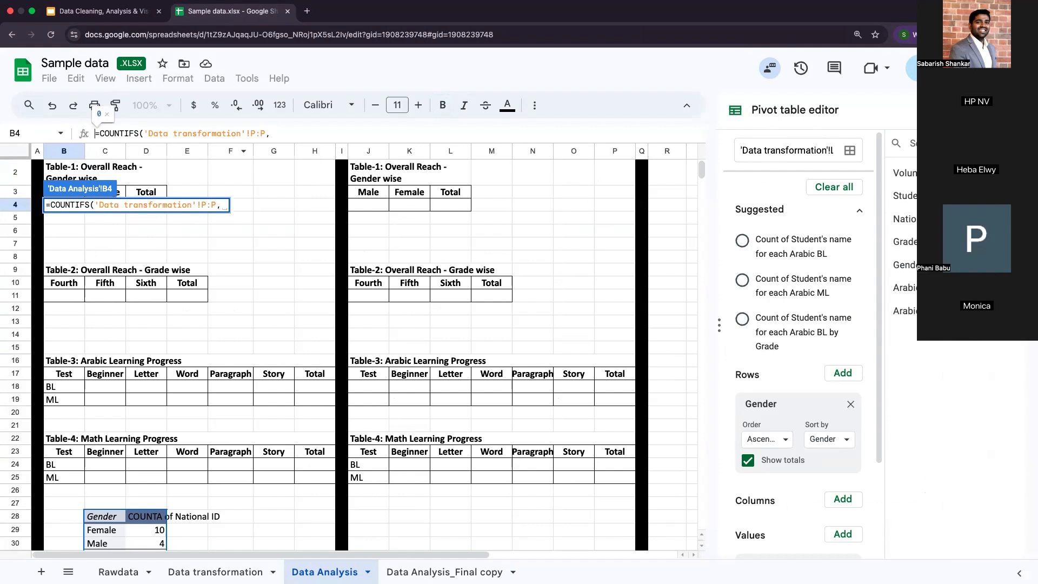
type("\"Male")
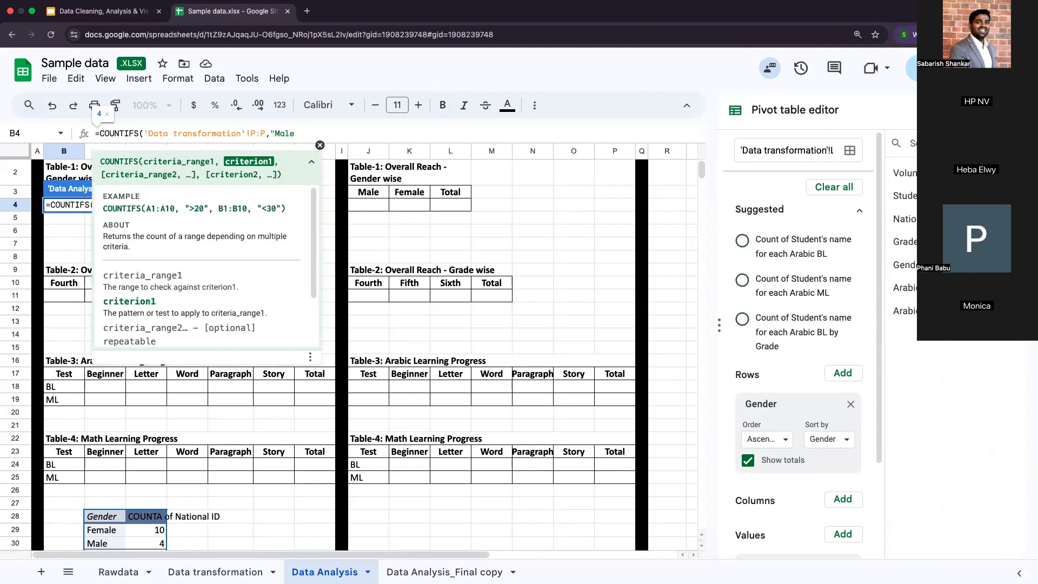
type("\")")
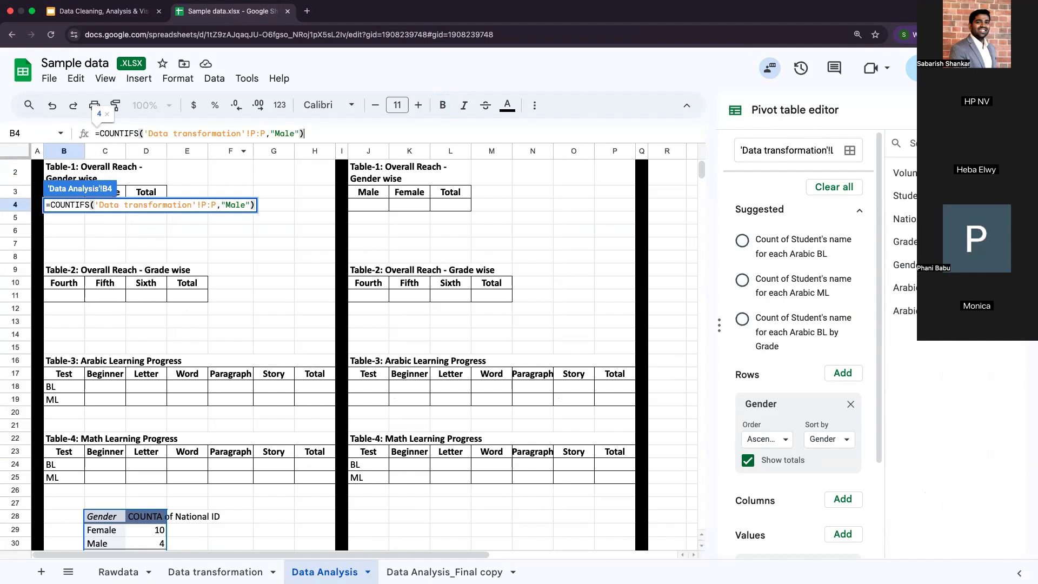
key("ctrl+Return")
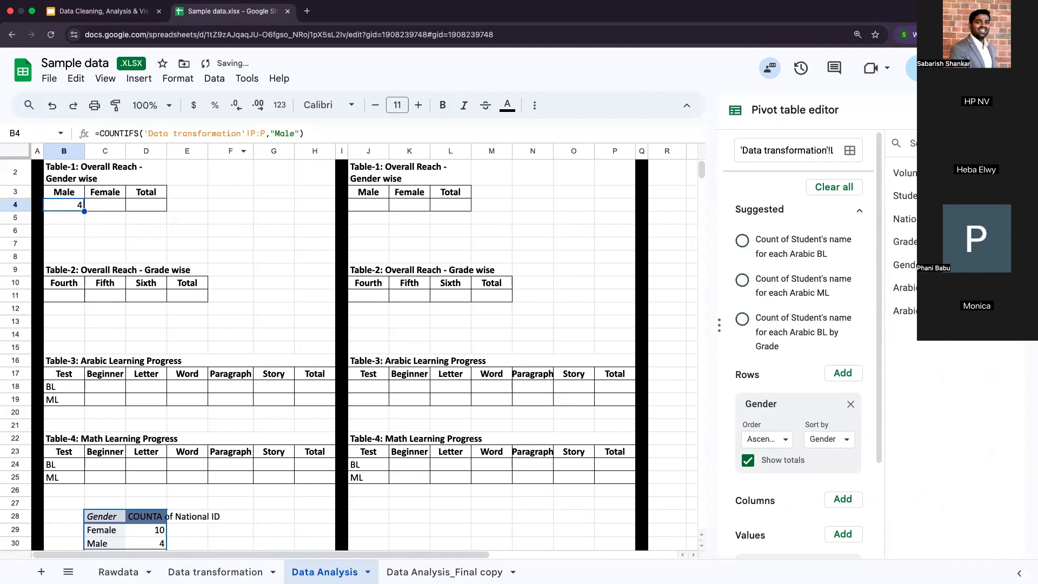
Step: Count the female students in cell C4 of Table-1 with =COUNTIF('Data transformation'!P:P,C3), using the Female header as criterion
left_click(105, 205)
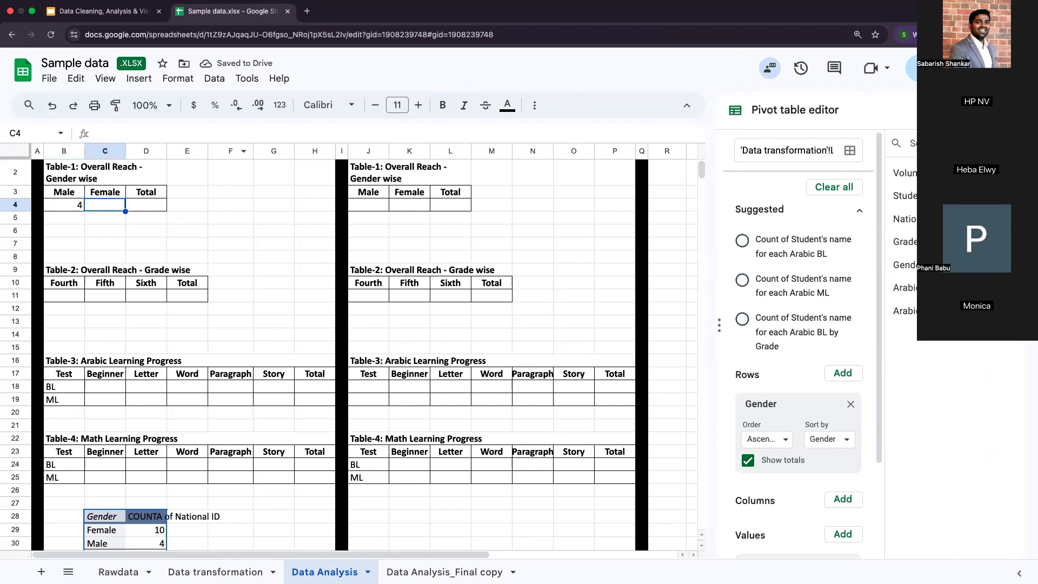
type("=count")
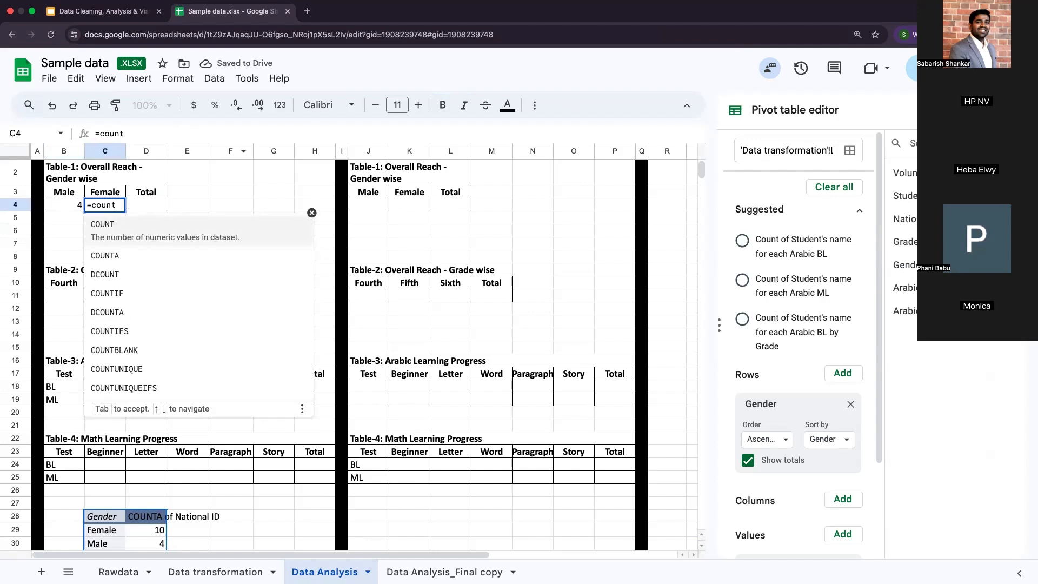
left_click(121, 292)
left_click(215, 571)
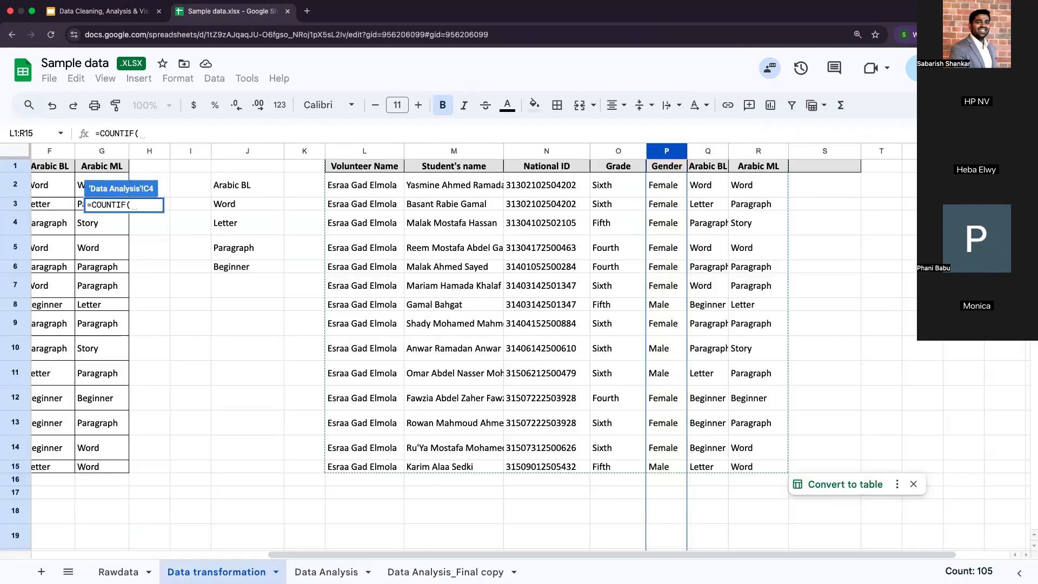
left_click(675, 155)
type(",")
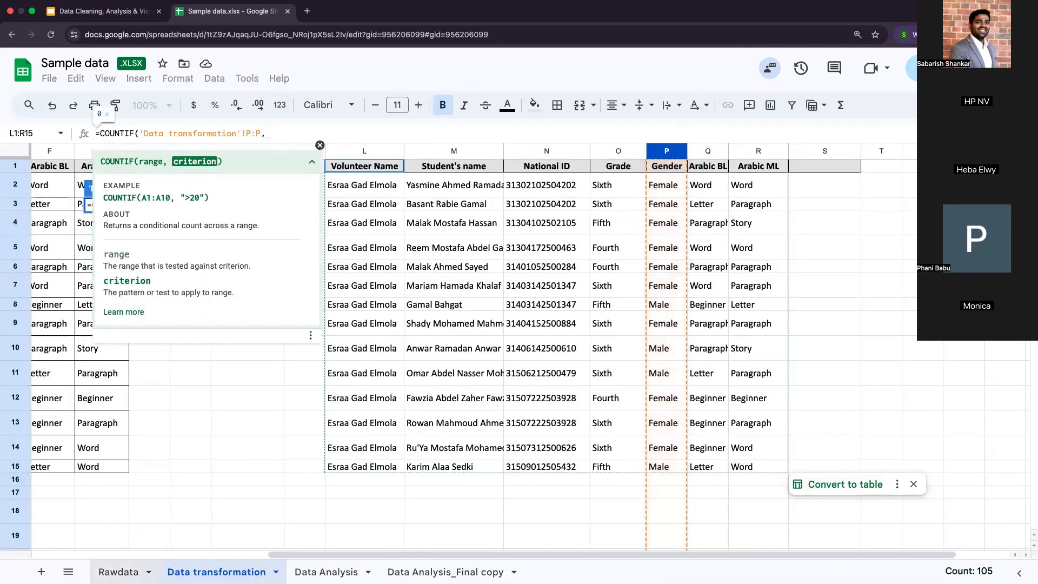
left_click(326, 571)
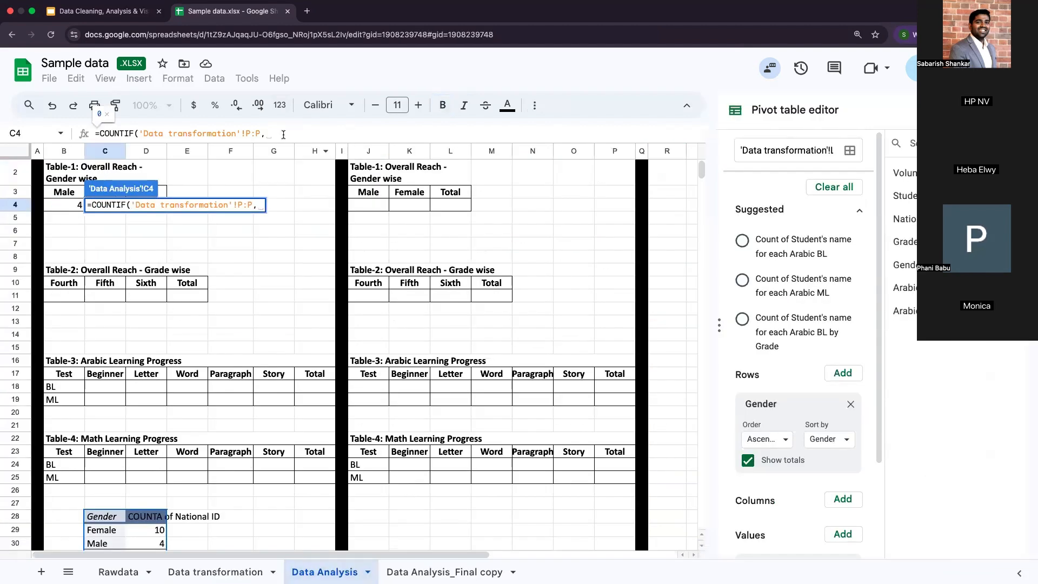
type("C3")
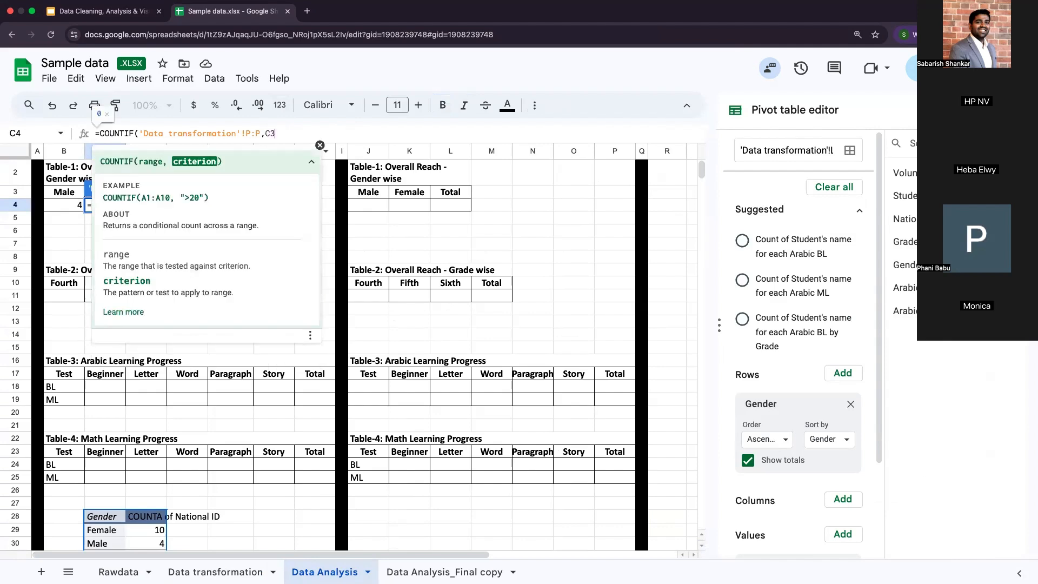
type(")")
key("Return")
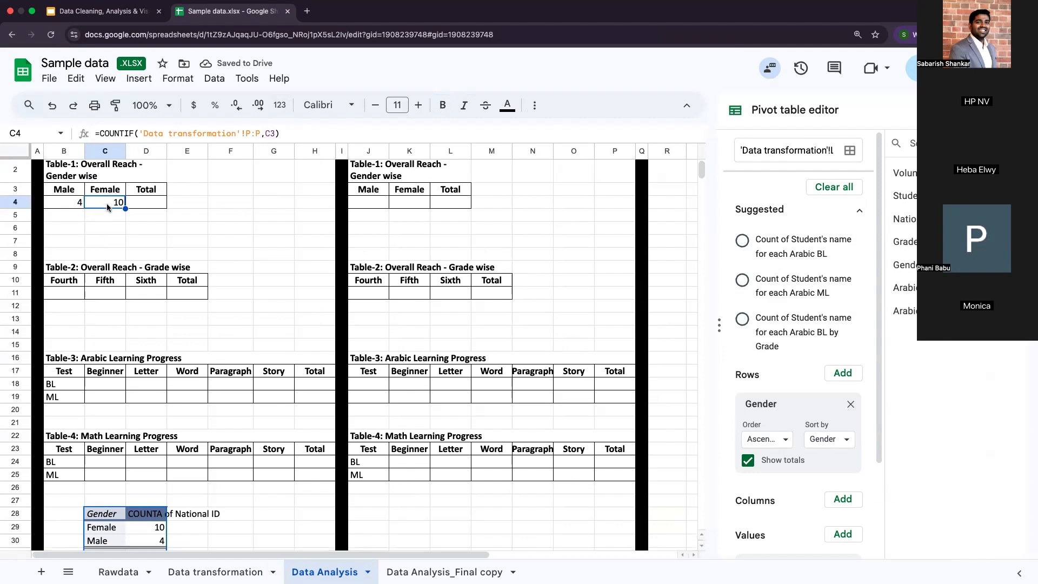
Step: Examine the COUNTIF formula in C4, including its function name, Gender column range and header-cell criterion
scroll(107, 204, "down", 2)
scroll(107, 205, "up", 2)
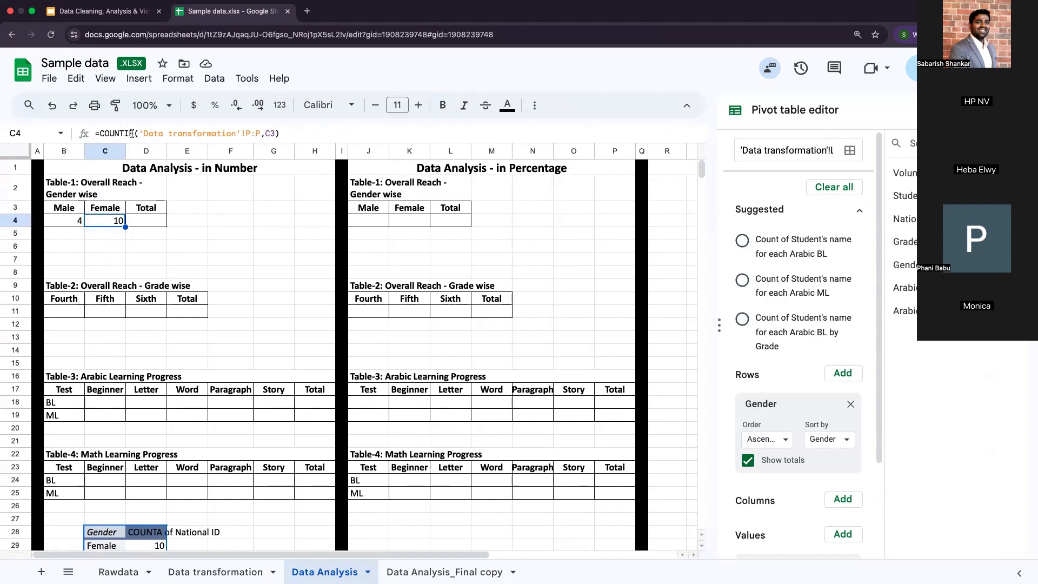
left_click_drag(137, 133, 101, 136)
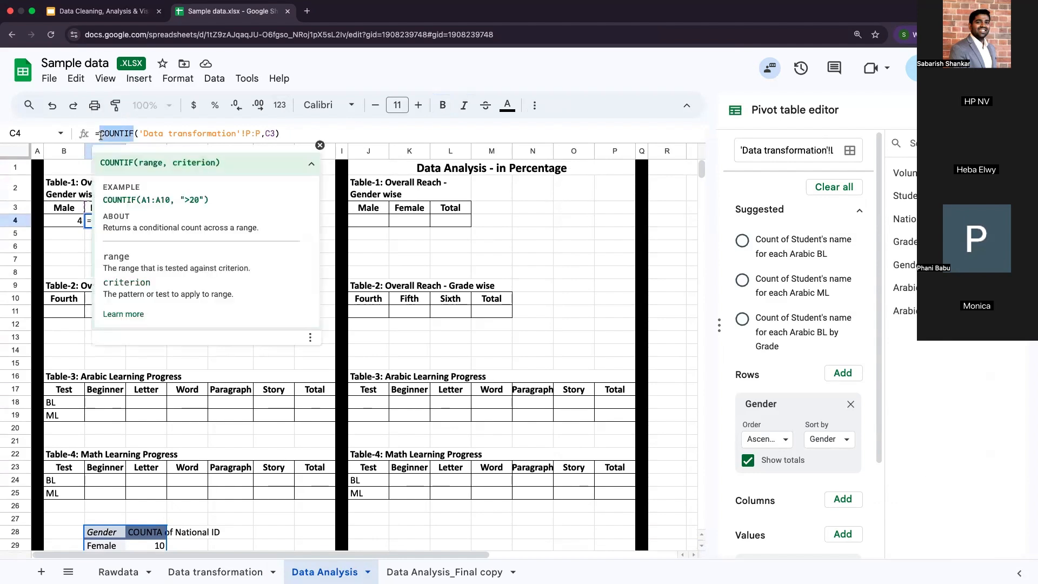
left_click_drag(260, 133, 141, 133)
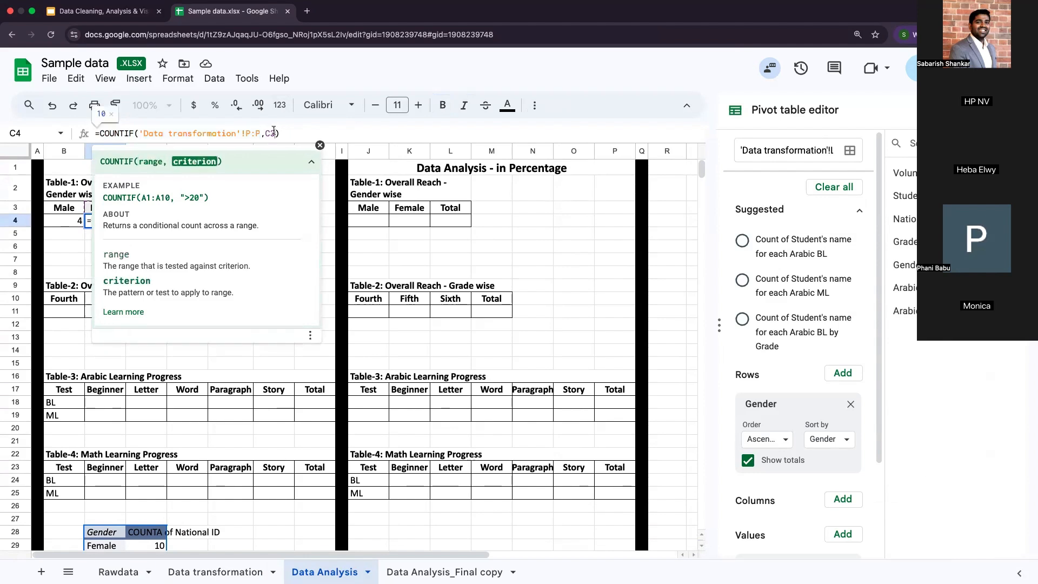
key("Return")
left_click(66, 220)
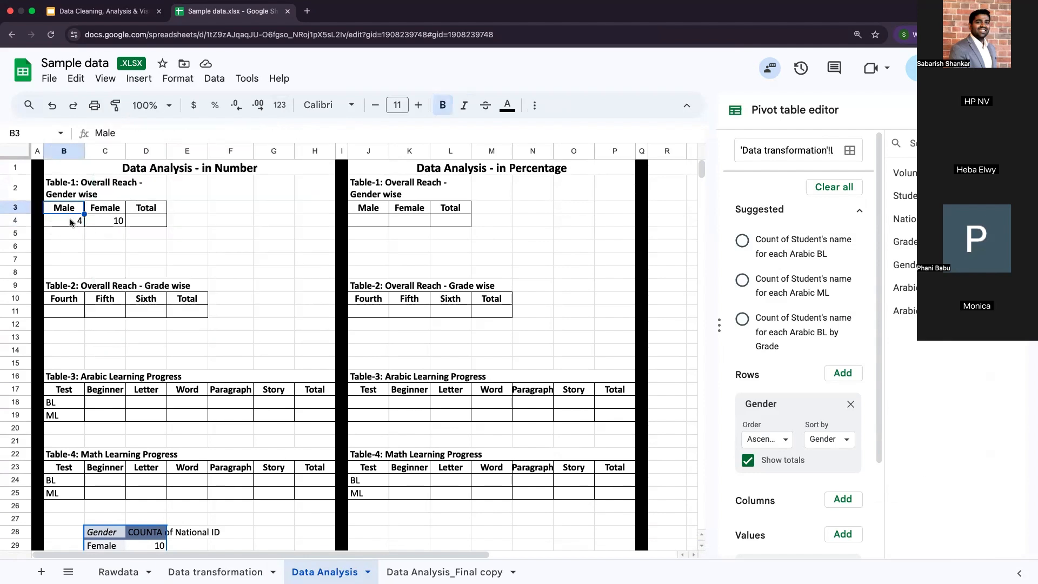
left_click(118, 222)
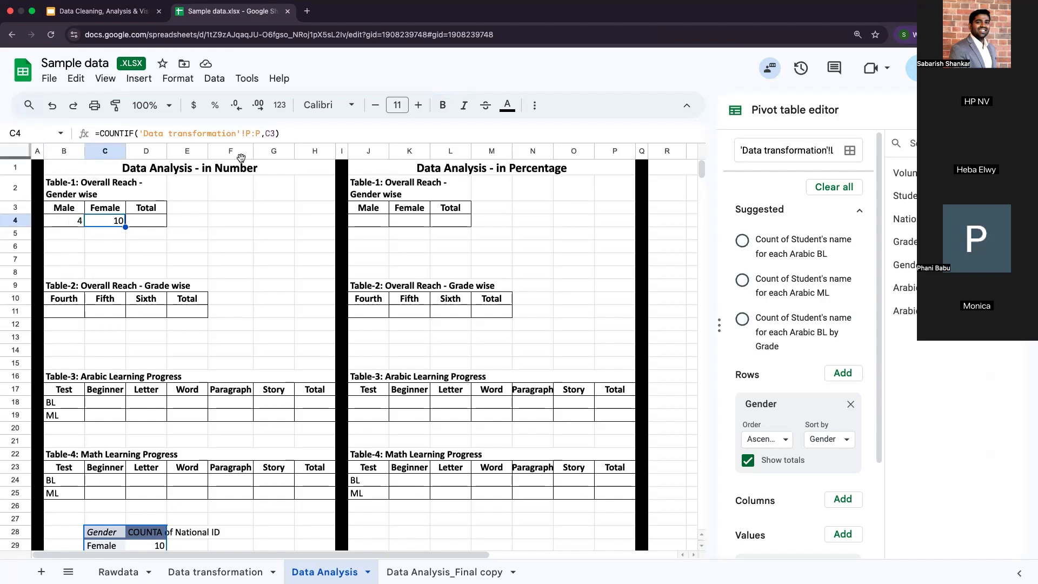
left_click(118, 211)
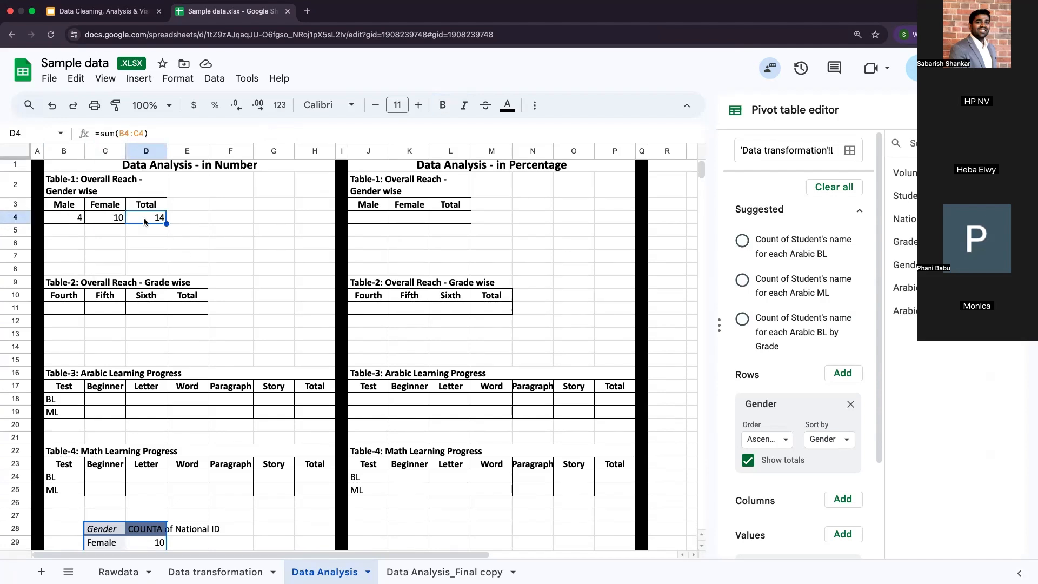
Step: Review the formulas behind the Male, Female and Total cells in row 4 of Table-1
left_click(64, 221)
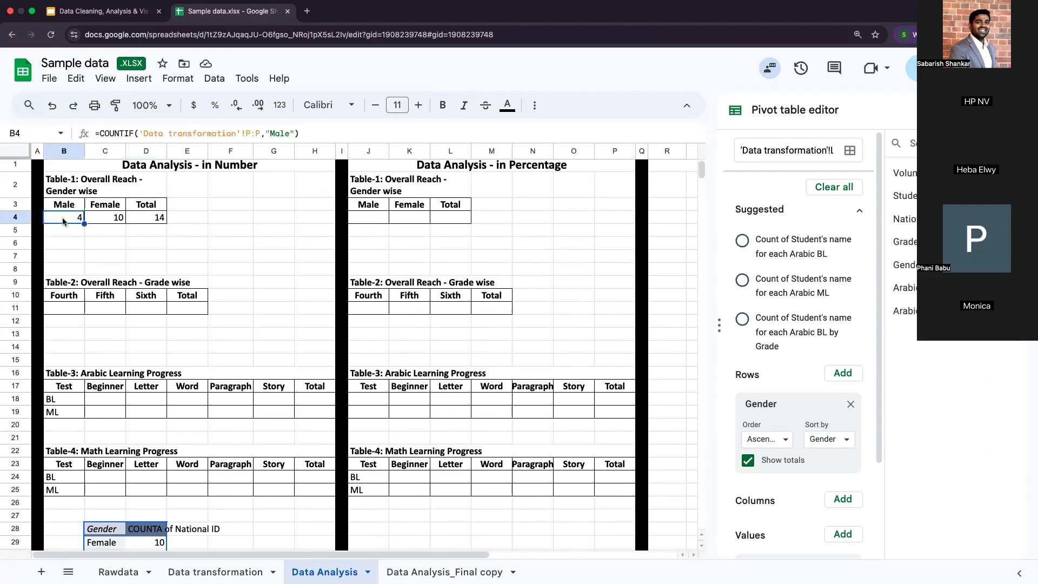
left_click(106, 219)
left_click(156, 219)
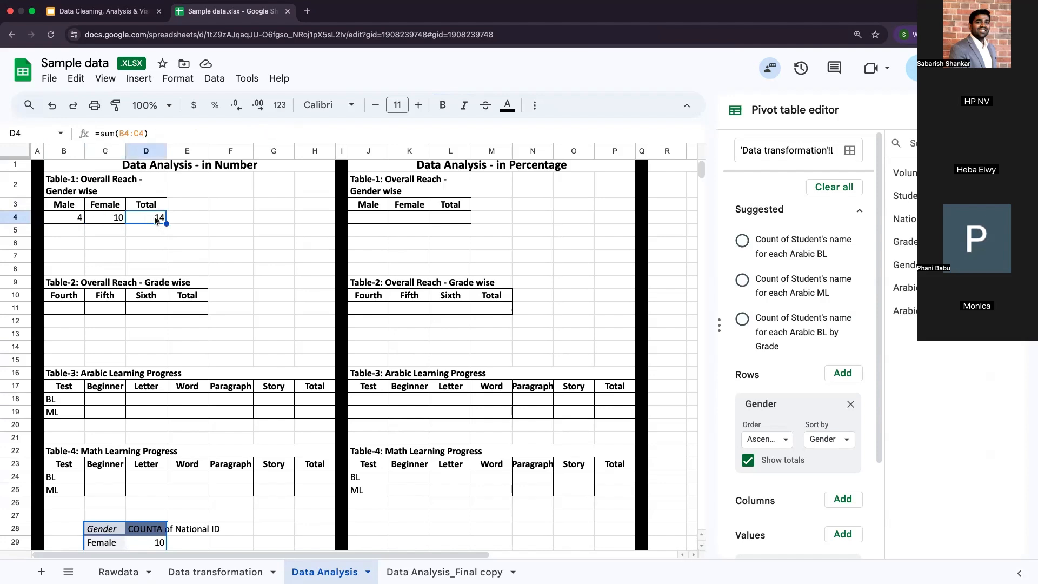
Step: Build the pivot table at C34 with Grade as rows and the COUNTA of National ID as values
left_click(851, 360)
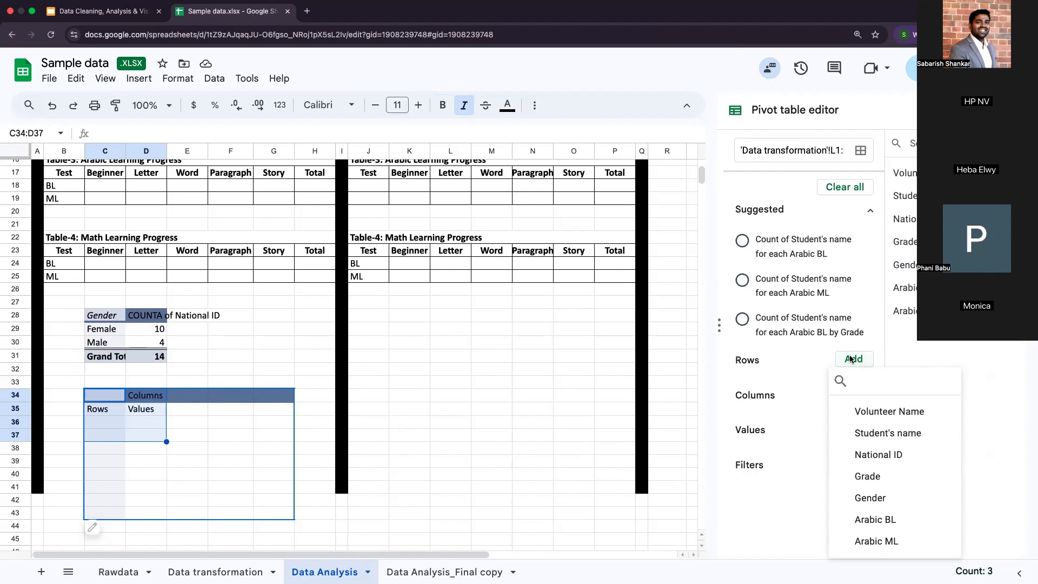
left_click(867, 477)
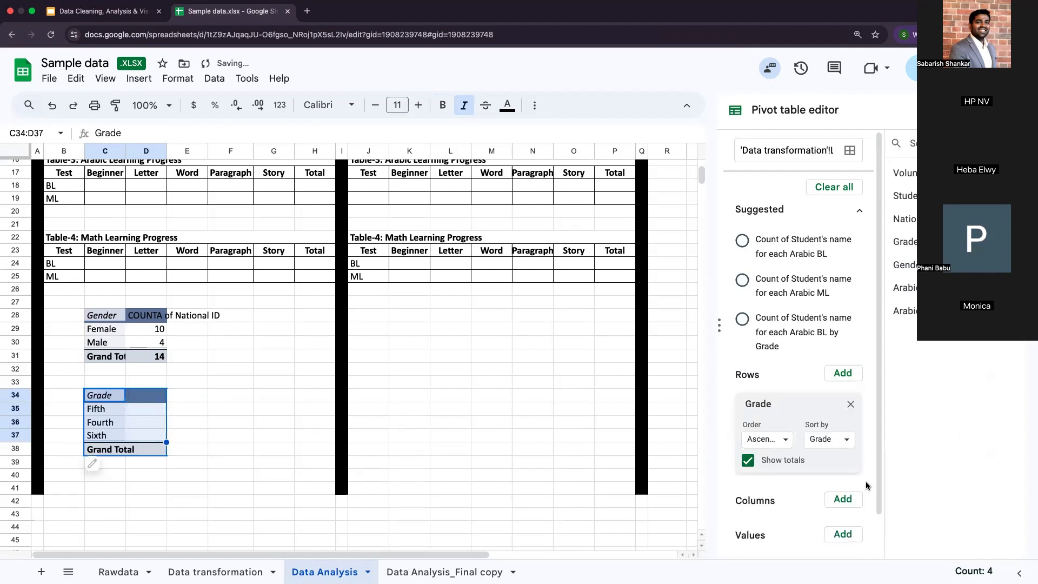
scroll(866, 485, "down", 2)
left_click(837, 487)
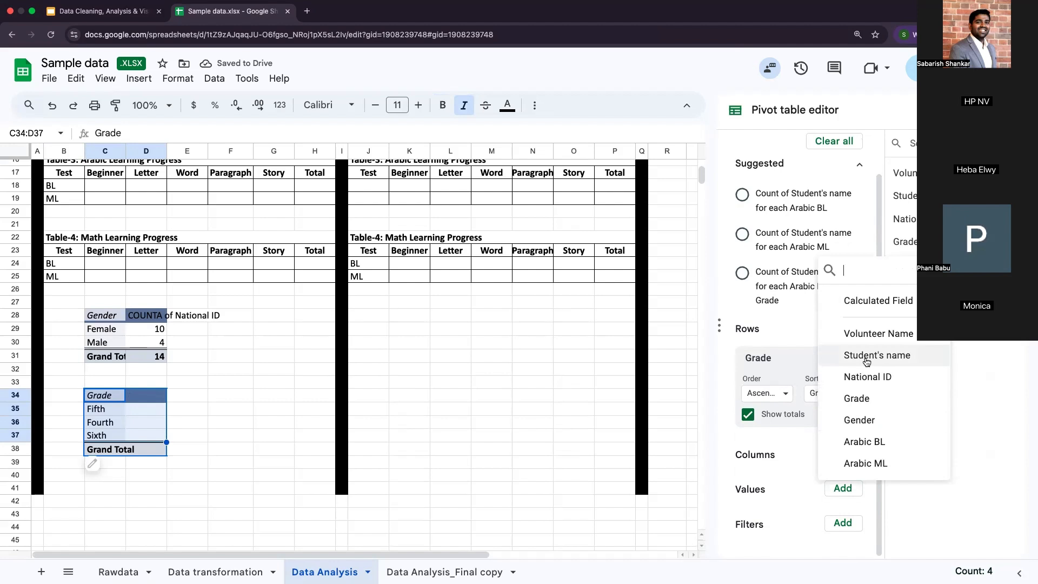
left_click(868, 378)
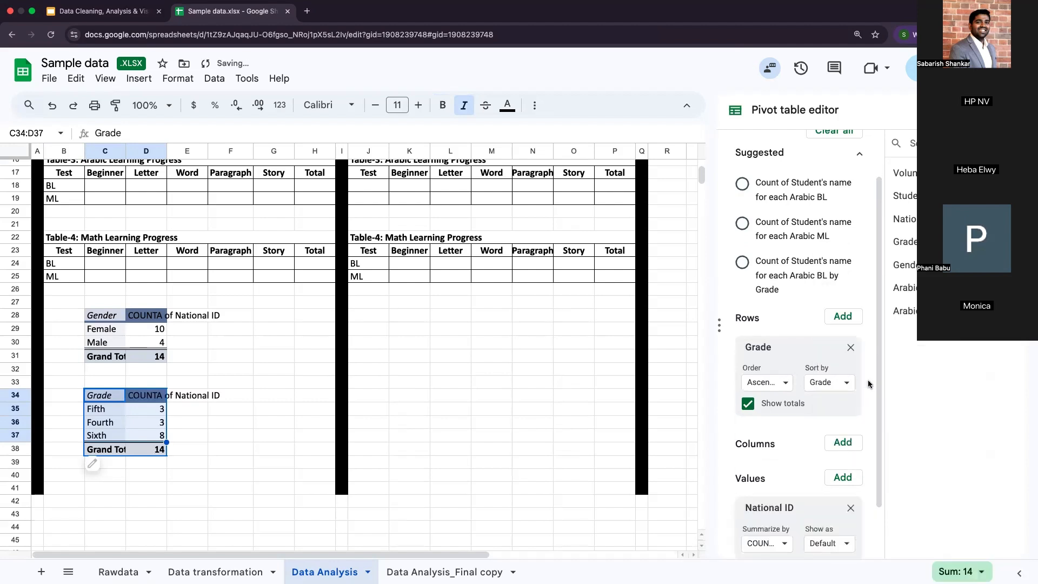
Step: Compare the COUNTA columns of National ID, Student's name and Grade across the Fifth, Fourth and Sixth rows of the grade pivot table
left_click(105, 397)
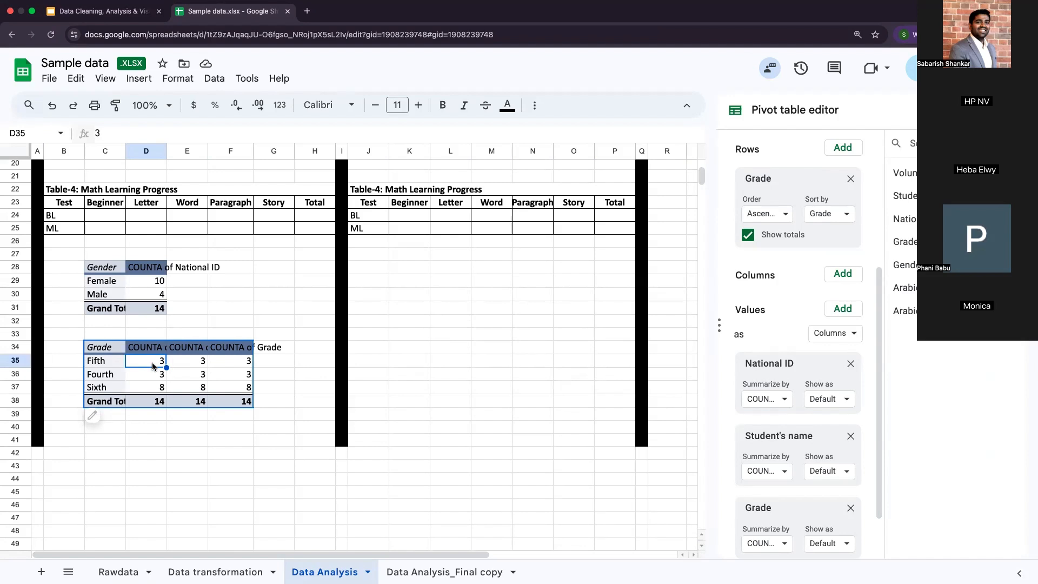
left_click(160, 350)
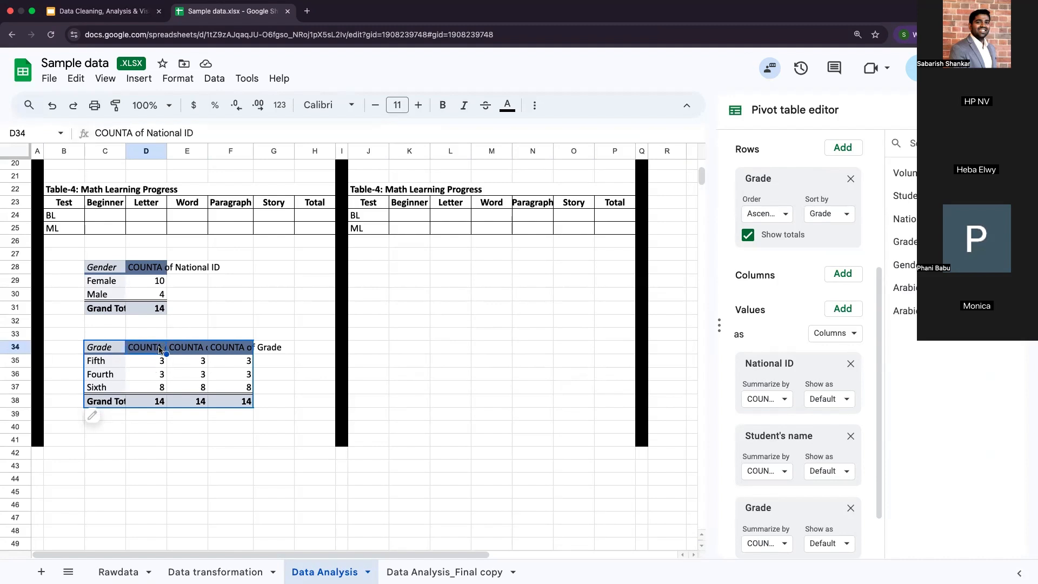
left_click(199, 350)
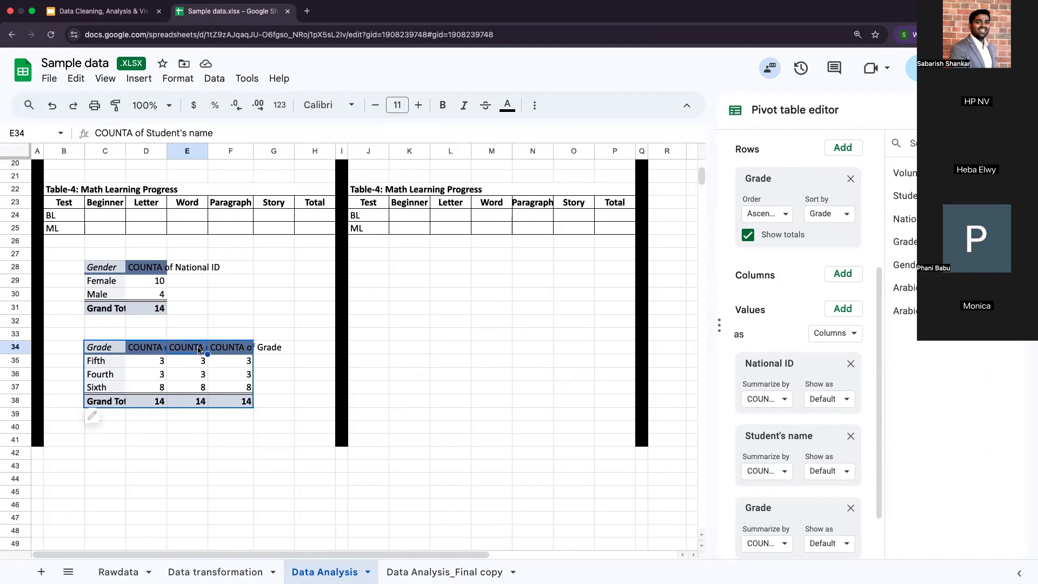
left_click(150, 353)
left_click(190, 353)
left_click(229, 352)
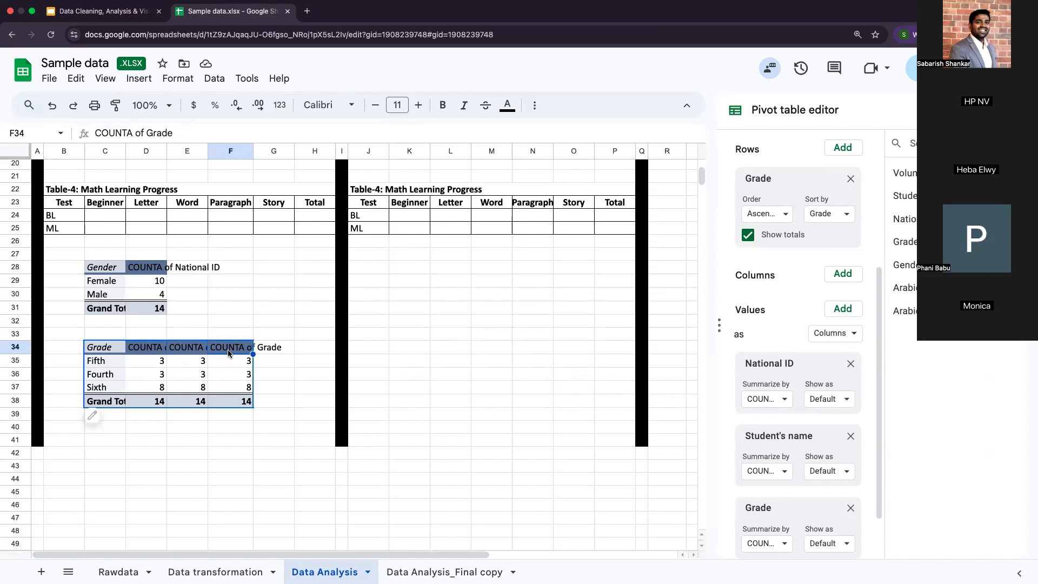
mouse_move(157, 361)
left_mouse_down()
mouse_move(200, 388)
mouse_move(235, 388)
left_mouse_up()
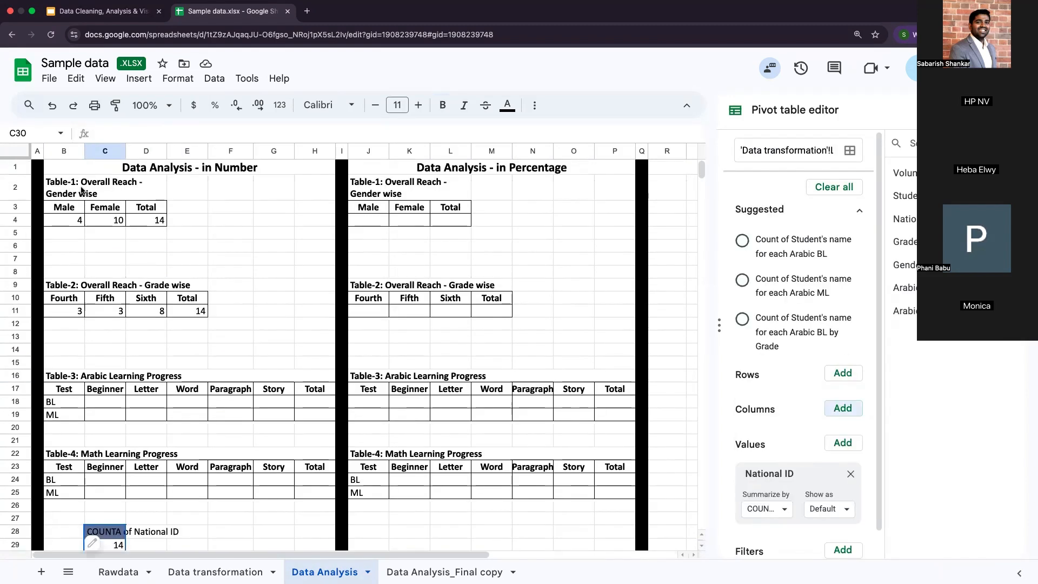
Step: Review the titles and category headers of Table-1 to Table-4 in the number section
left_click(83, 191)
left_click(129, 287)
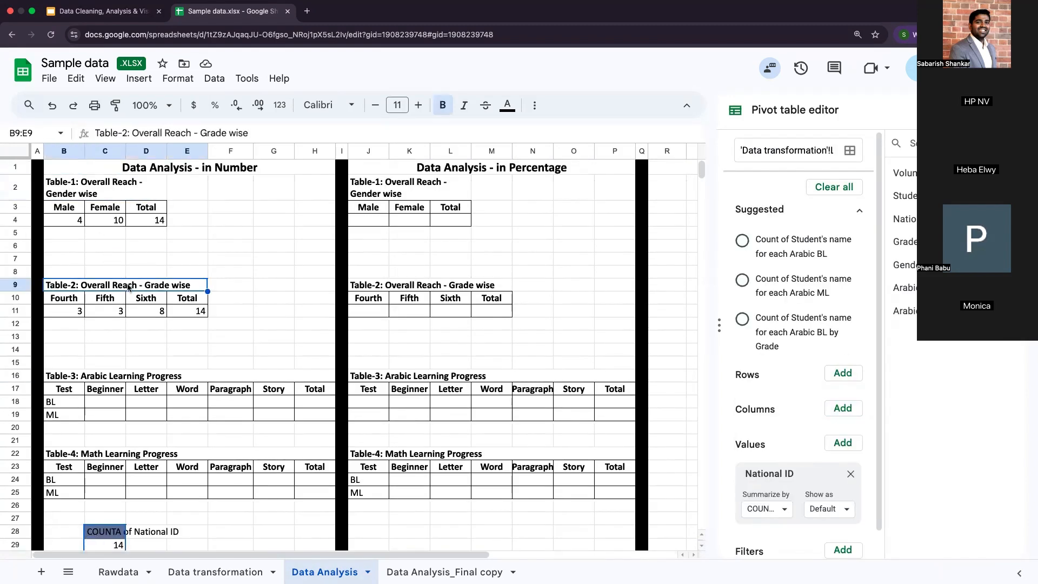
left_click(116, 209)
left_click(147, 297)
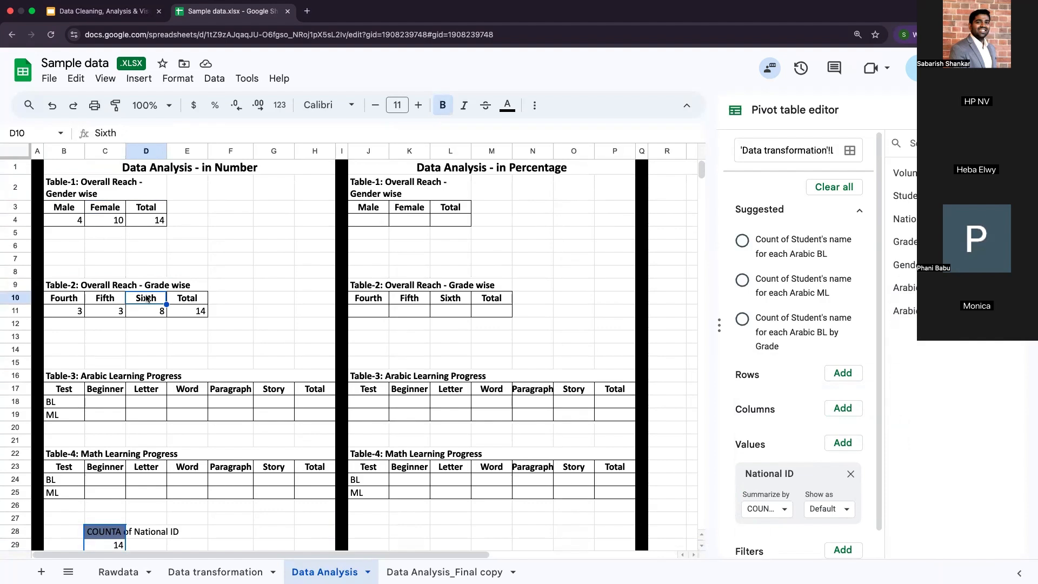
left_click(108, 394)
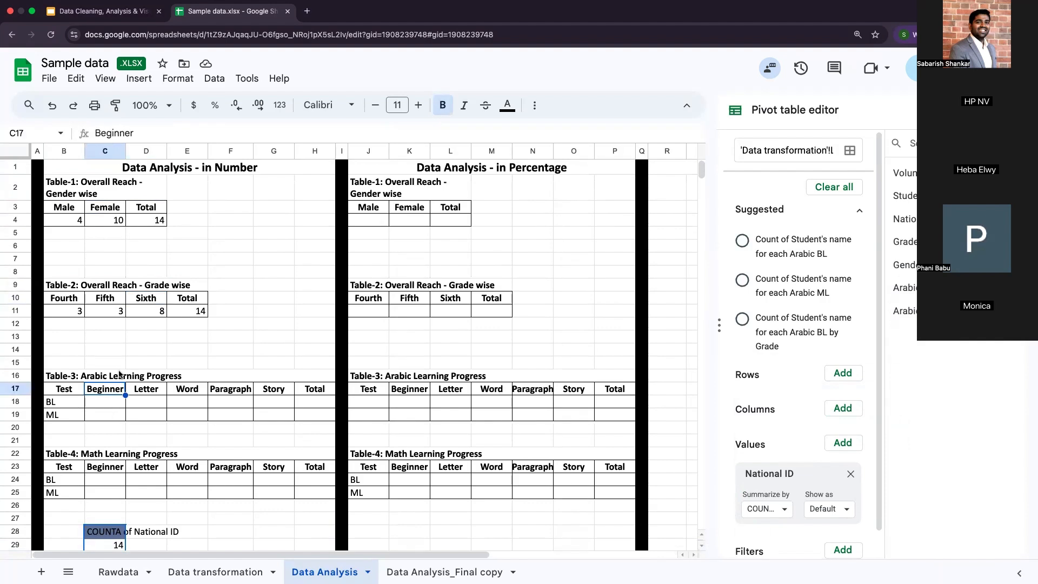
left_click(122, 468)
Step: Count the Arabic BL beginners in cell C18 of Table-3 with =countif('Data transformation'!Q:Q,C17), and check the entered formula
left_click(99, 403)
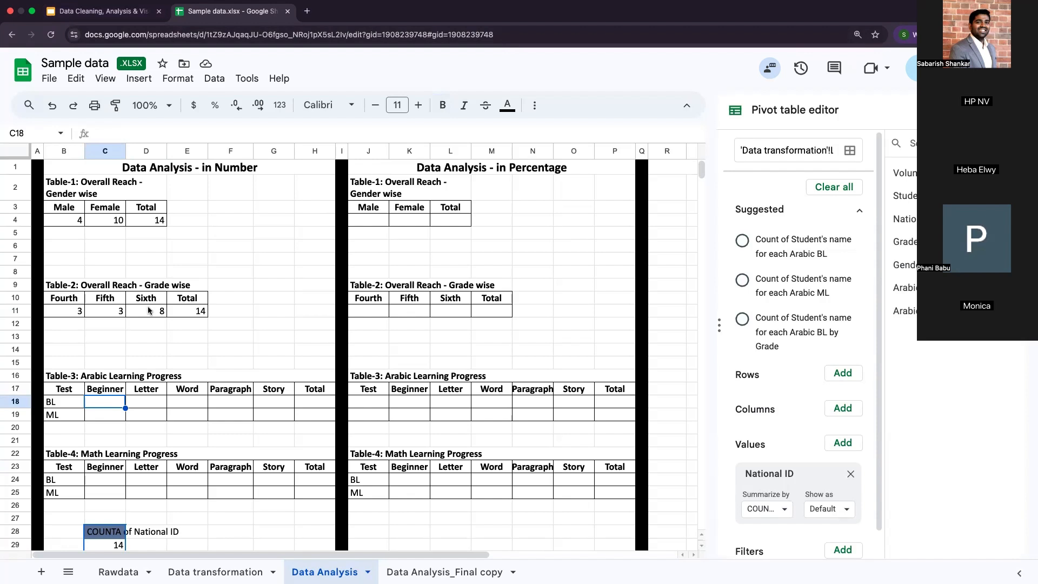
type("=")
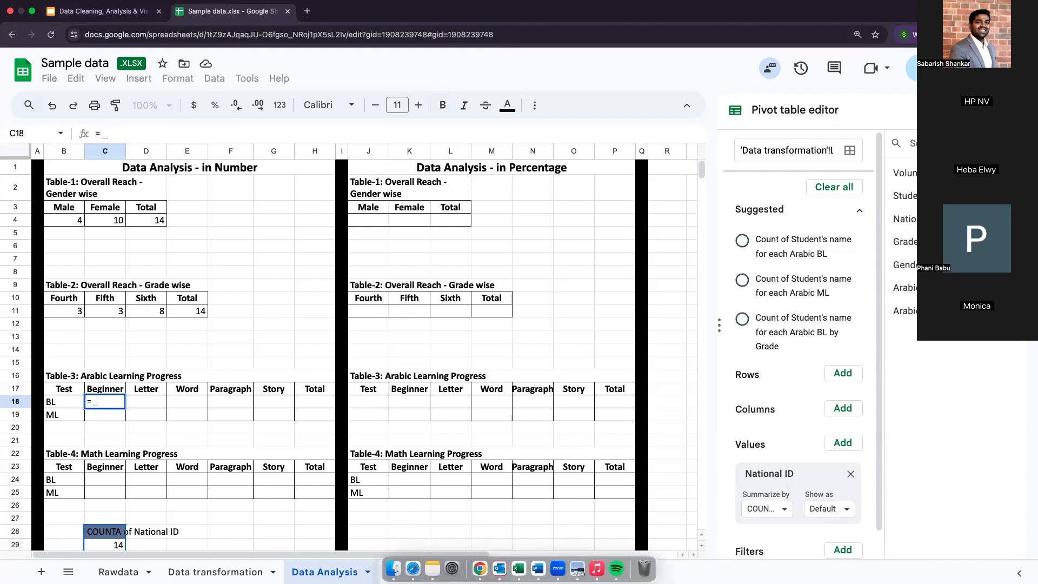
type("countif(")
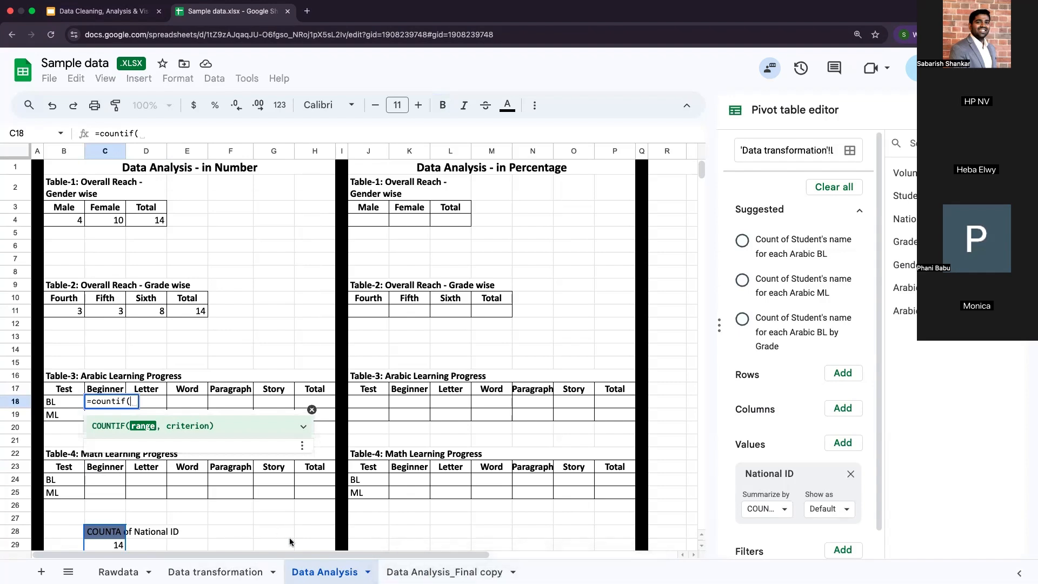
left_click(215, 571)
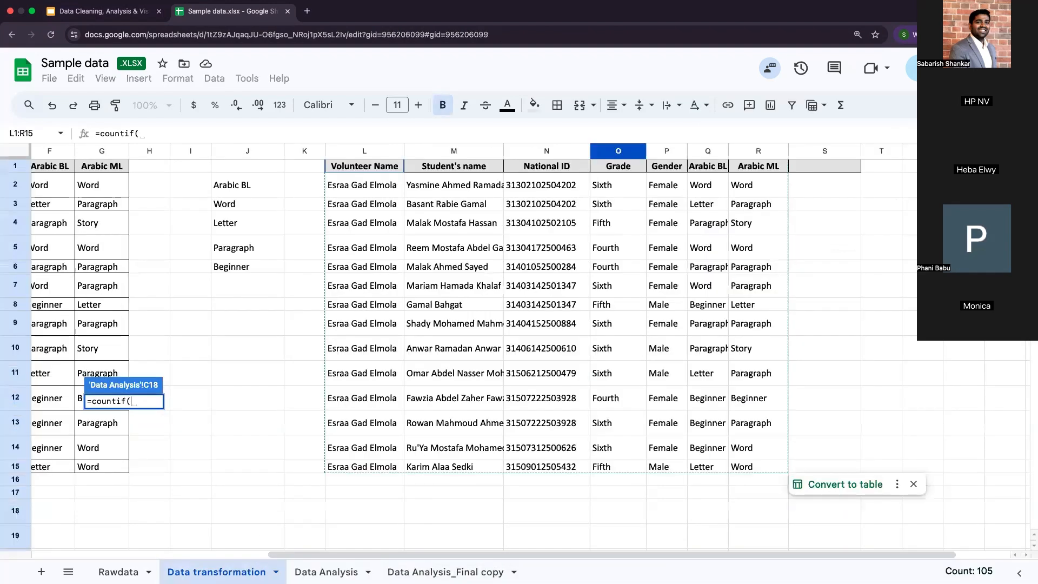
left_click(708, 151)
left_click(288, 132)
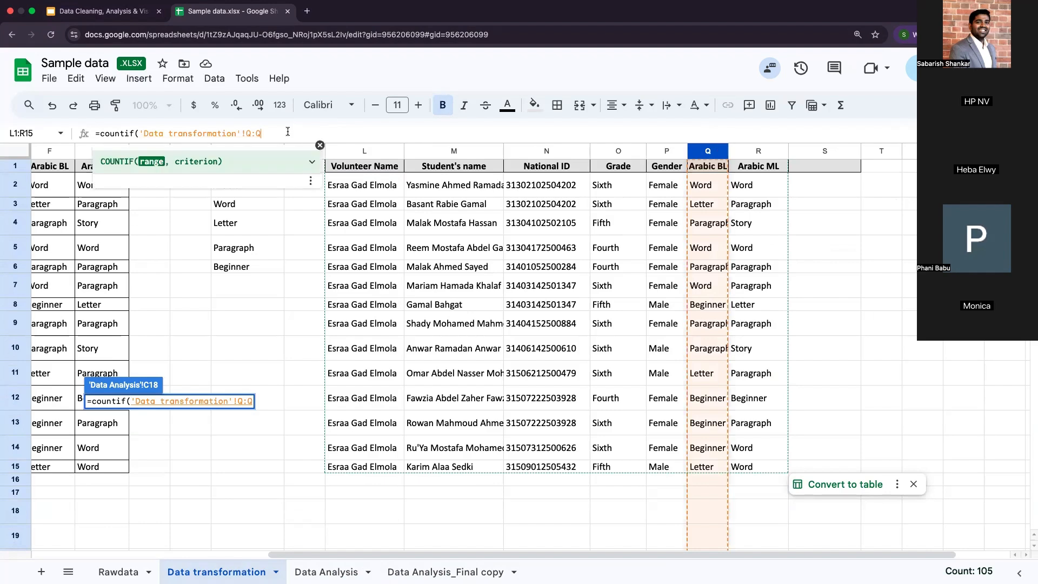
type(",")
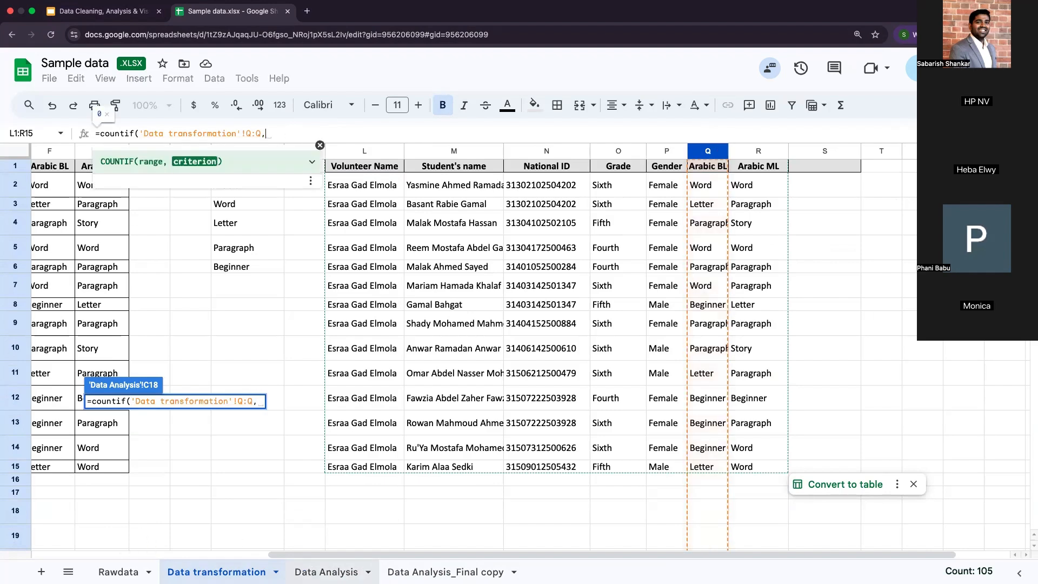
left_click(326, 572)
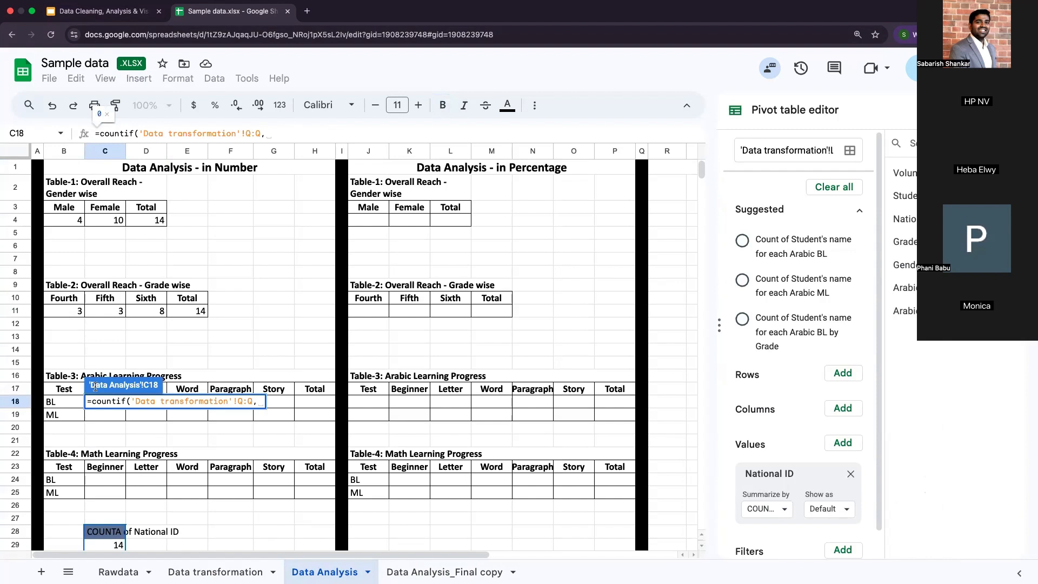
type("C1")
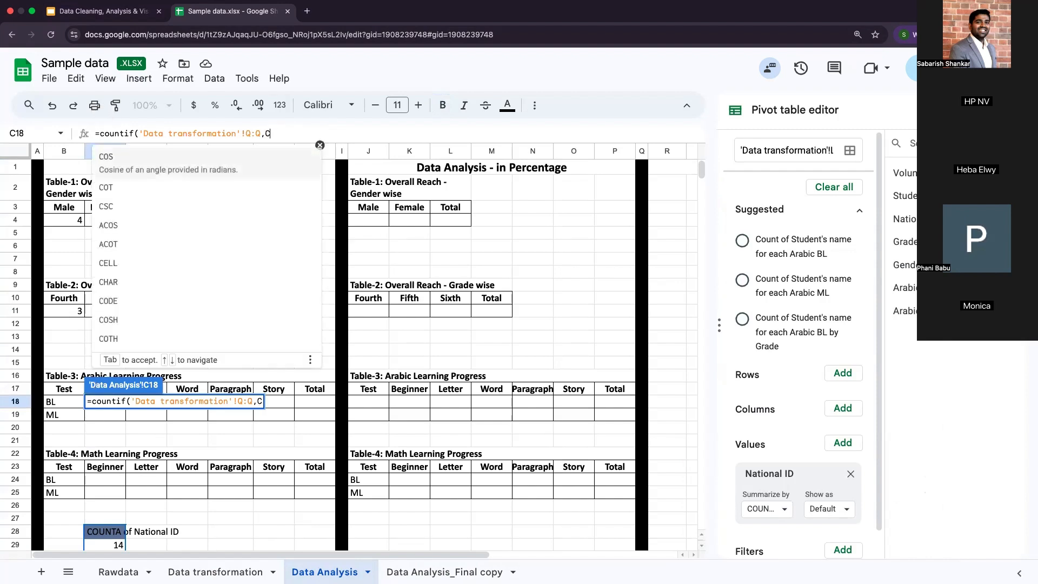
type("7")
key("Return")
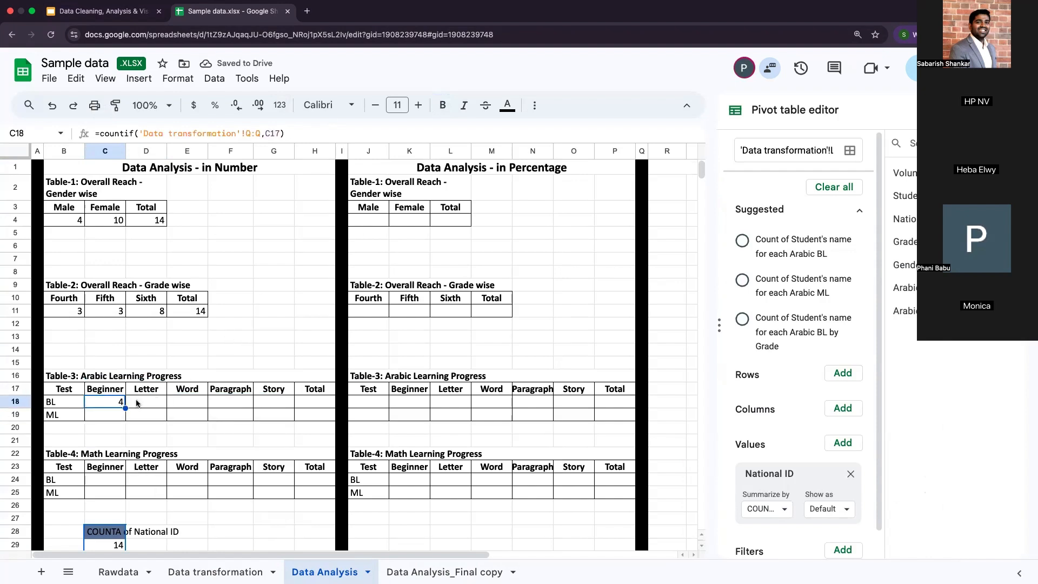
scroll(115, 327, "down", 3)
left_click(116, 326)
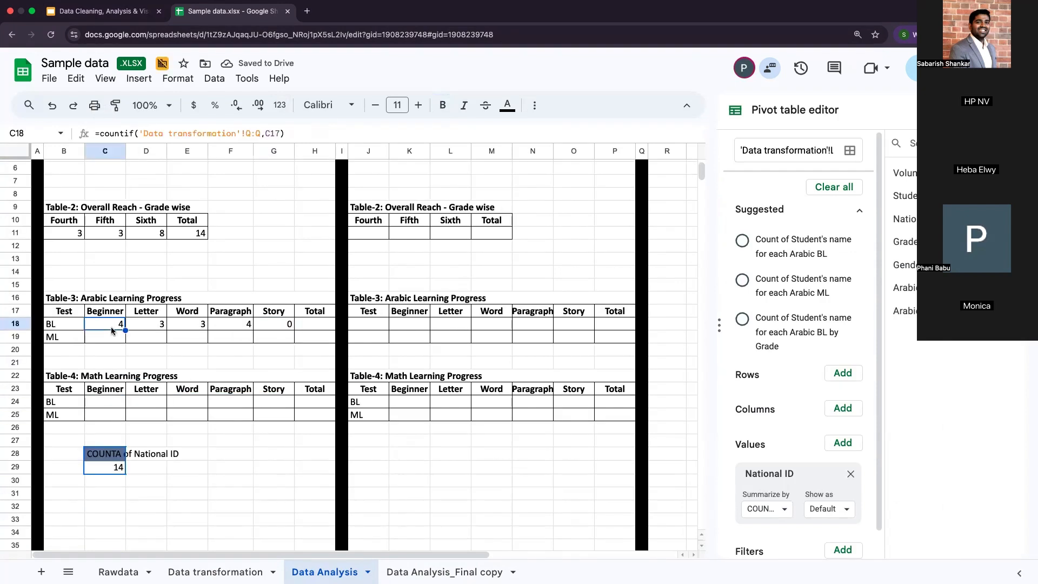
Step: Rebuild the pivot table below Table-4 with Arabic BL as columns and the COUNTA of National ID as values
scroll(111, 326, "down", 1)
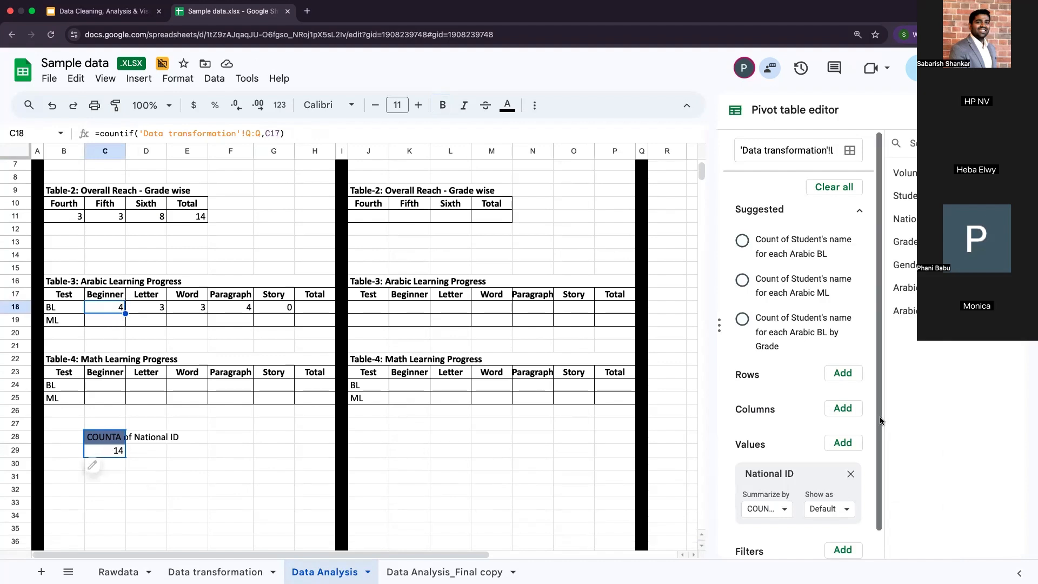
left_click(850, 473)
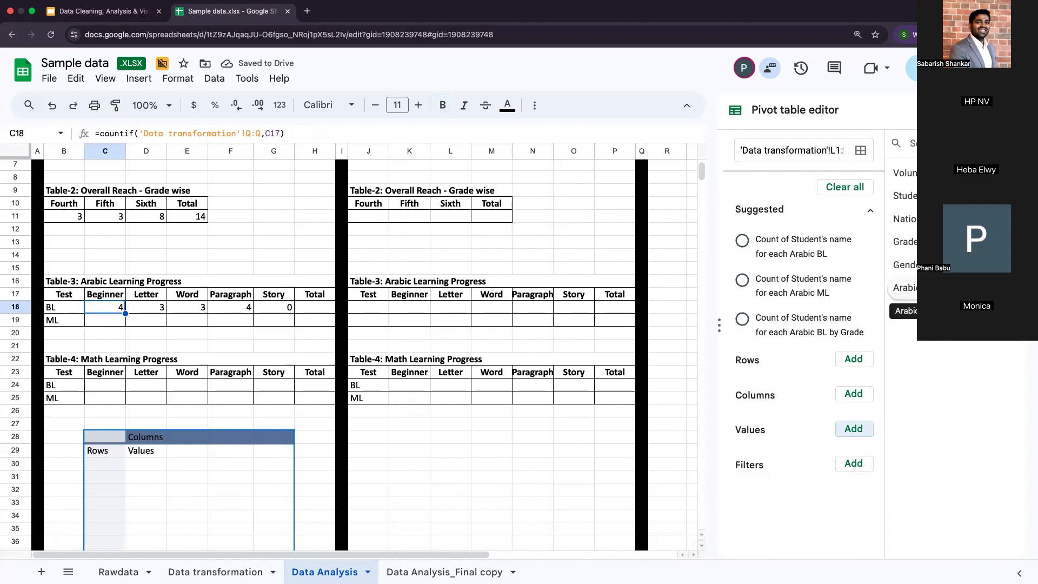
left_click_drag(903, 288, 764, 419)
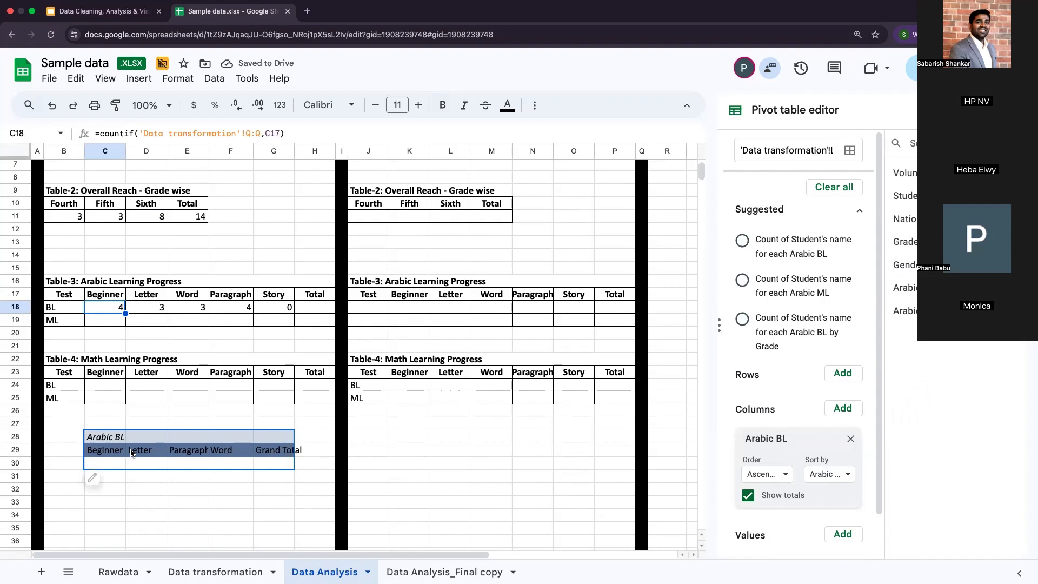
scroll(800, 378, "down", 2)
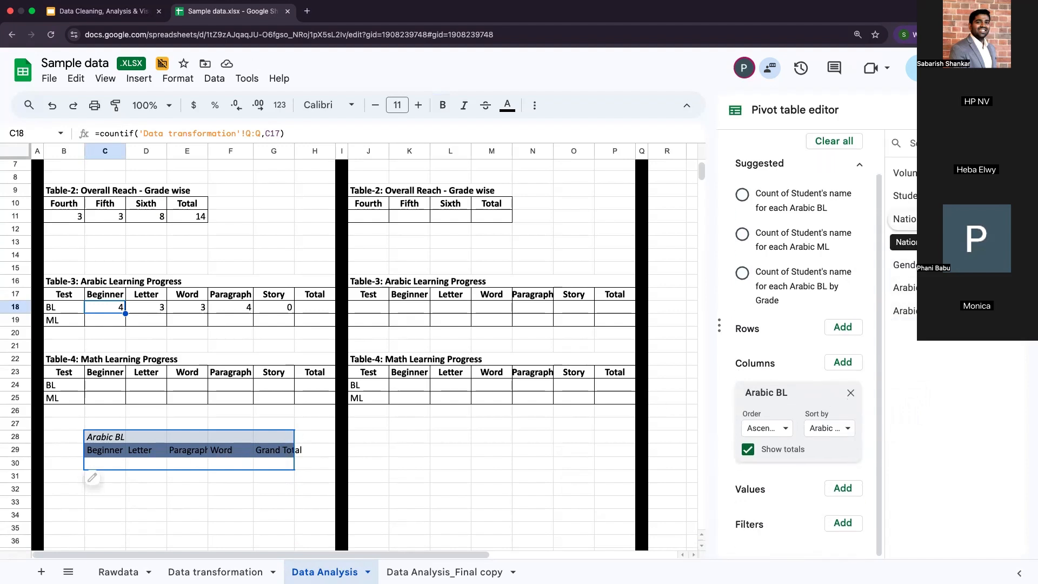
left_click_drag(903, 219, 772, 511)
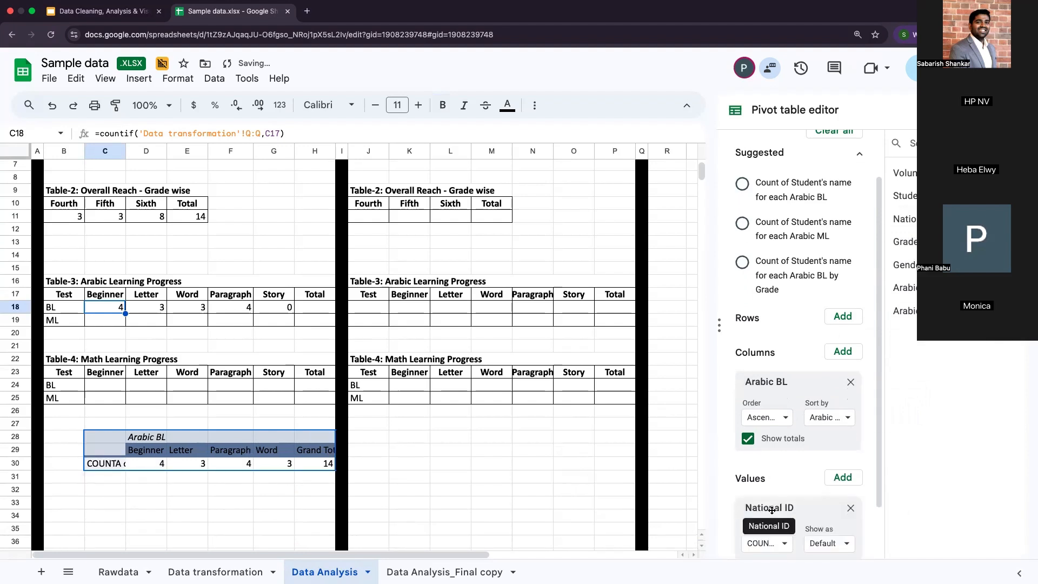
left_click(151, 464)
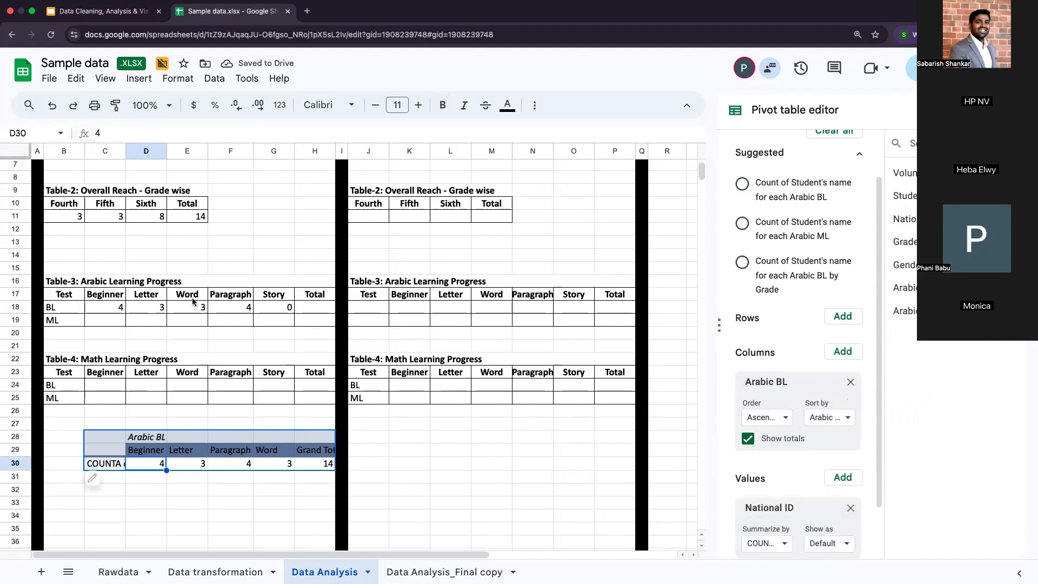
Step: Total the BL row of Table-3 in cell H18 with a SUM over the Beginner to Story counts
left_click(310, 311)
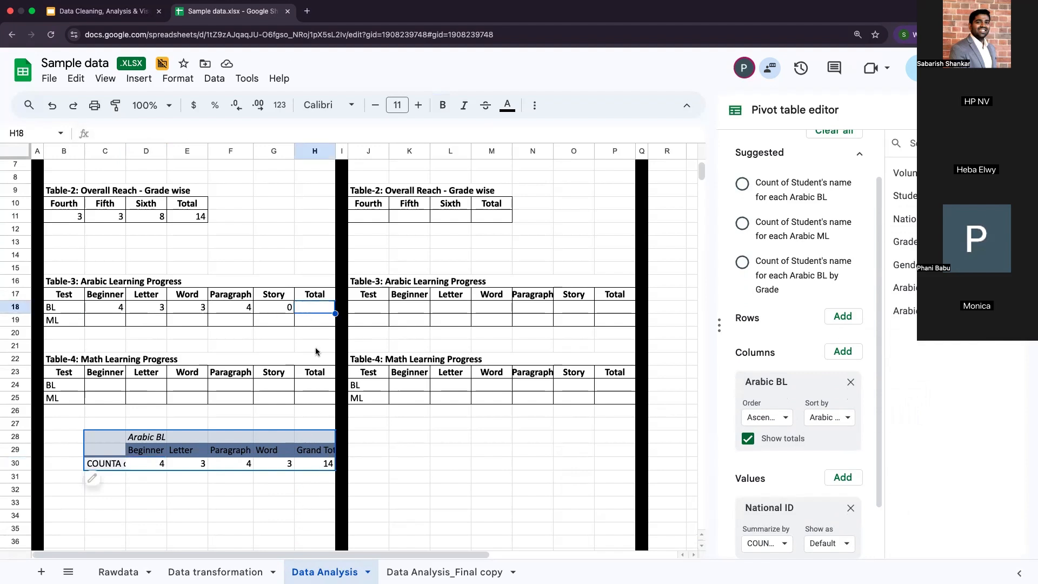
type("=sum(F18")
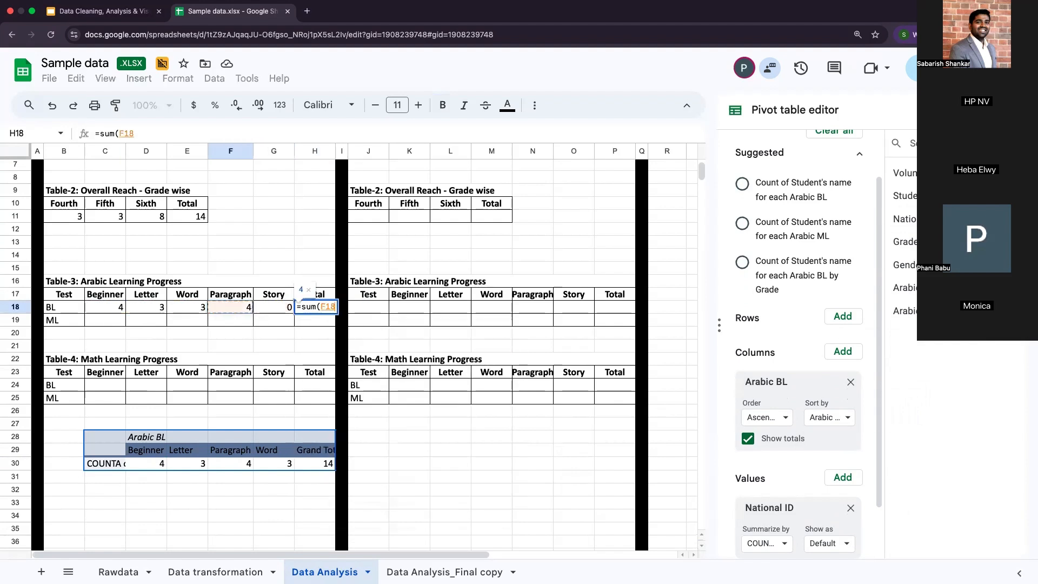
left_click_drag(273, 306, 105, 306)
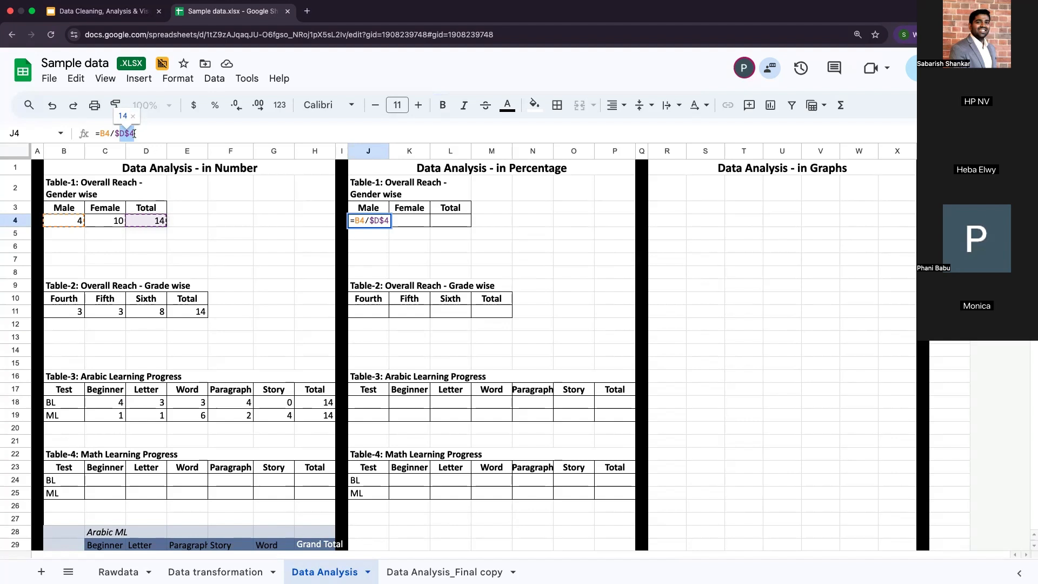
Step: Fill the Male percentage formula =B4/$D$4 from J4 into the Female cell K4 and check the fixed $D$4 reference
left_click_drag(134, 134, 115, 133)
key("Return")
left_click(378, 223)
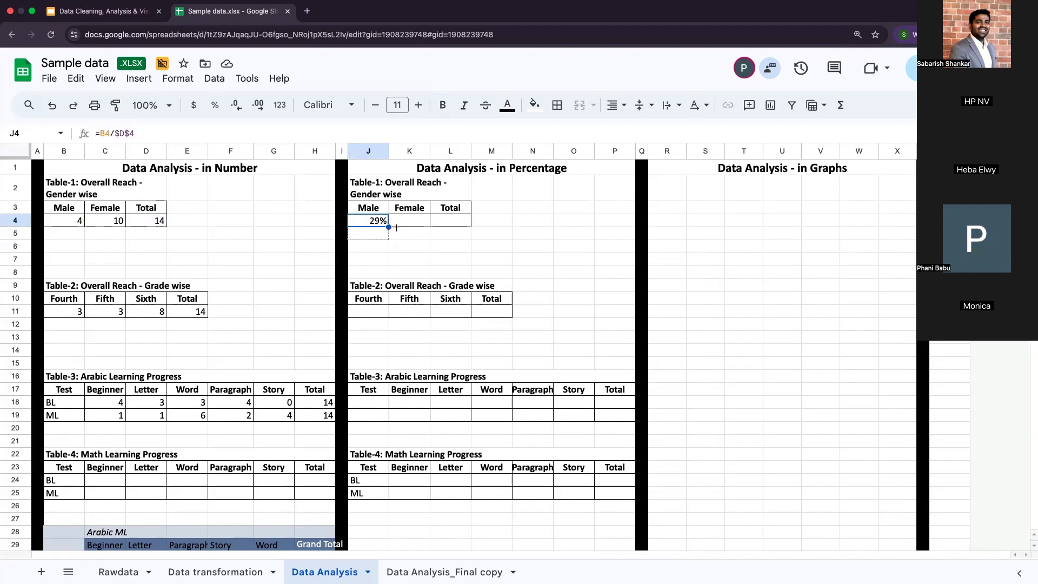
left_click_drag(388, 227, 427, 224)
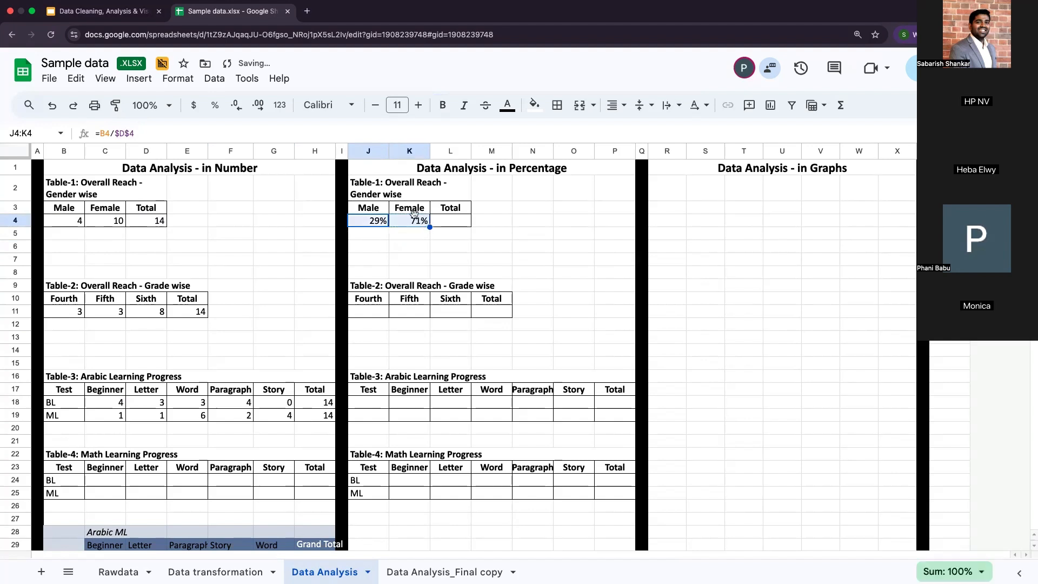
left_click(415, 224)
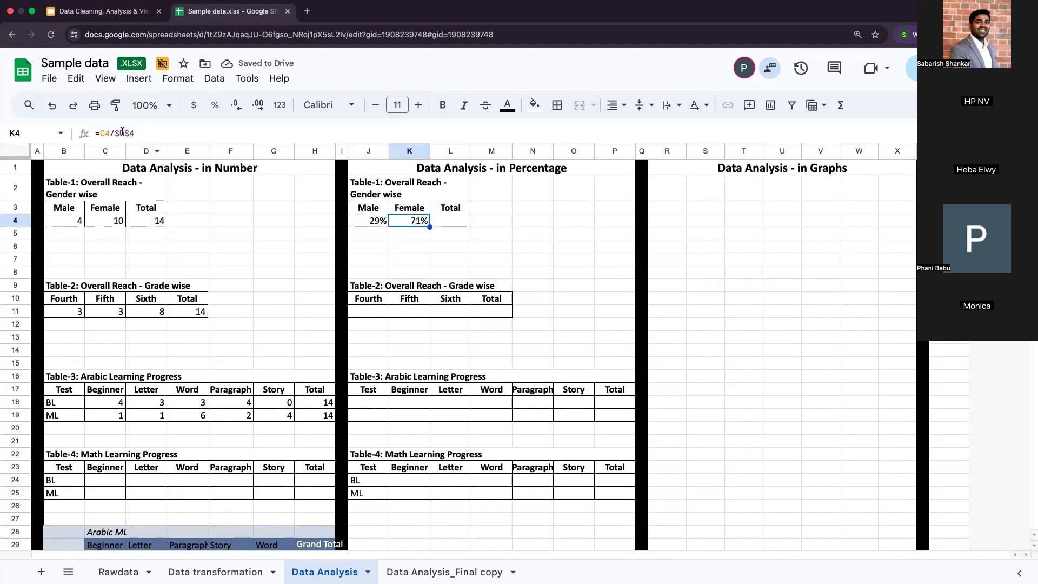
left_click_drag(140, 133, 115, 133)
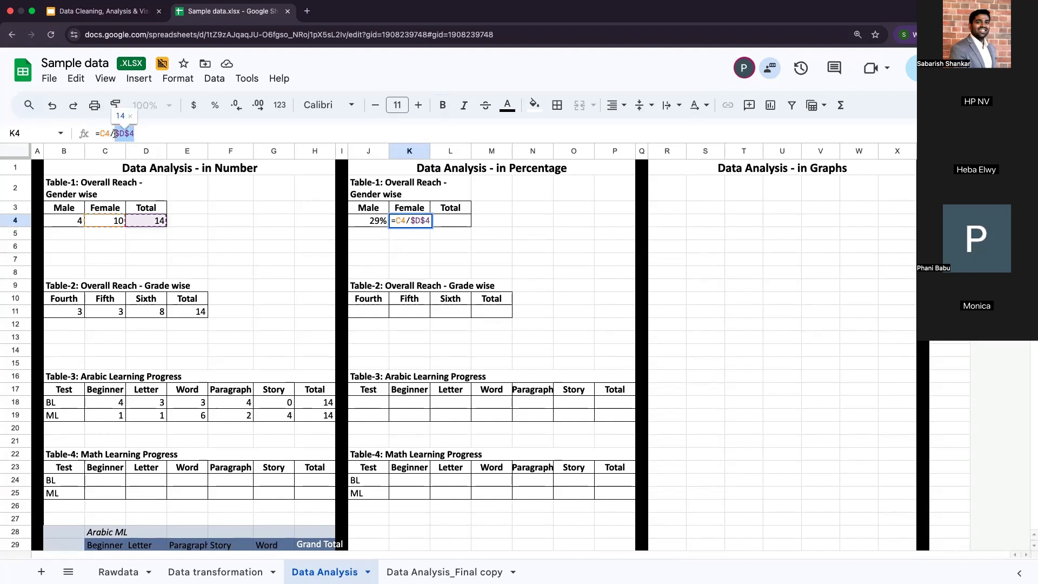
Step: Write the note "This is wrong" in cell N11 beside the Table-2 percentage table
type("This is wor")
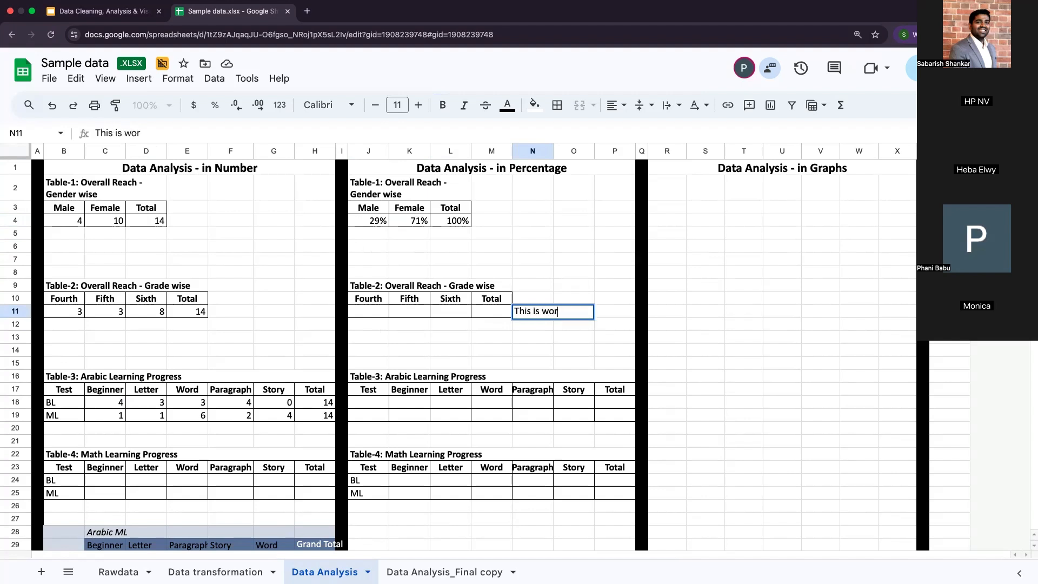
key("BackSpace")
key("BackSpace")
type("rong")
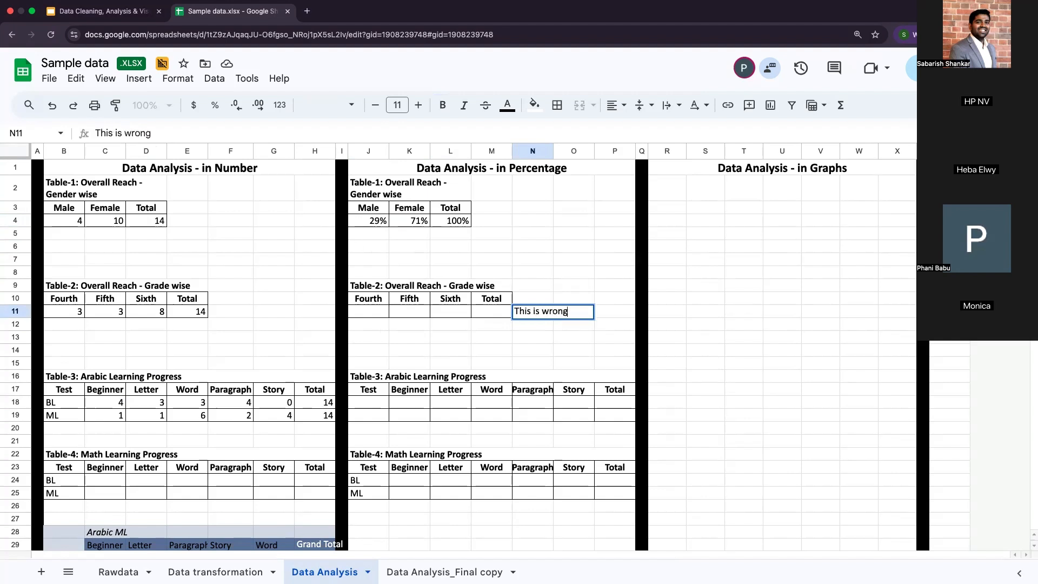
key("Left")
Step: Enter the Fourth-grade percentage formula =B11/E11 in cell J11 of the Table-2 percentage table
key("Left")
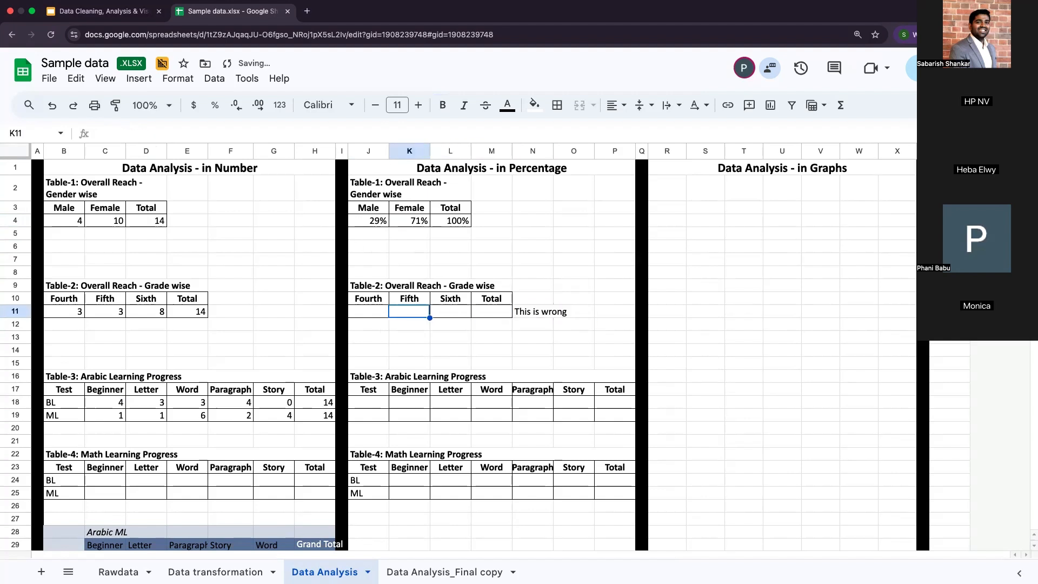
key("Right")
key("Right")
key("Left")
key("Left")
key("Left")
key("Left")
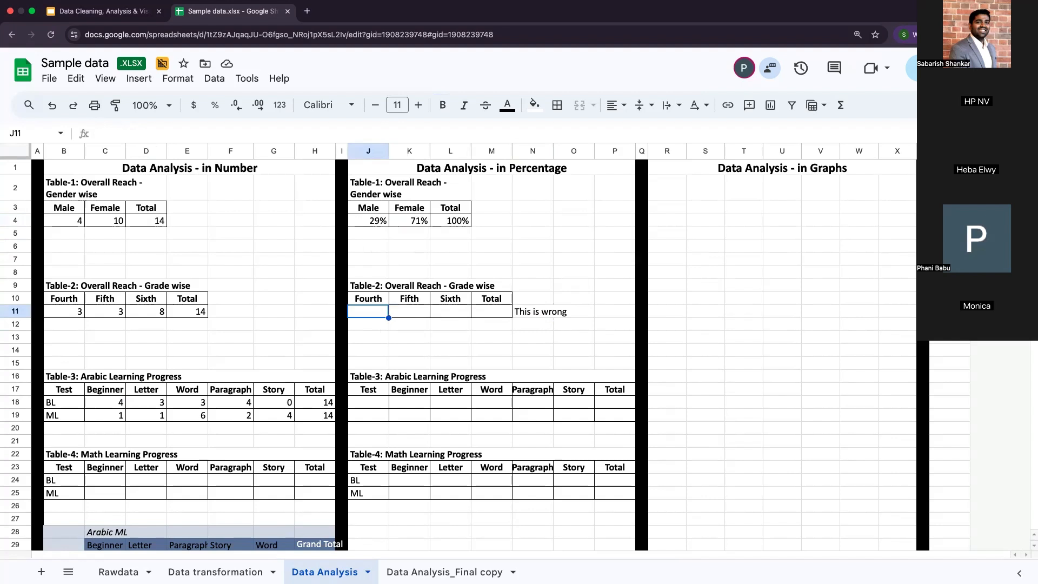
type("=")
key("Left")
key("Left")
key("Left")
key("Left")
key("Left")
key("Left")
key("Left")
key("Left")
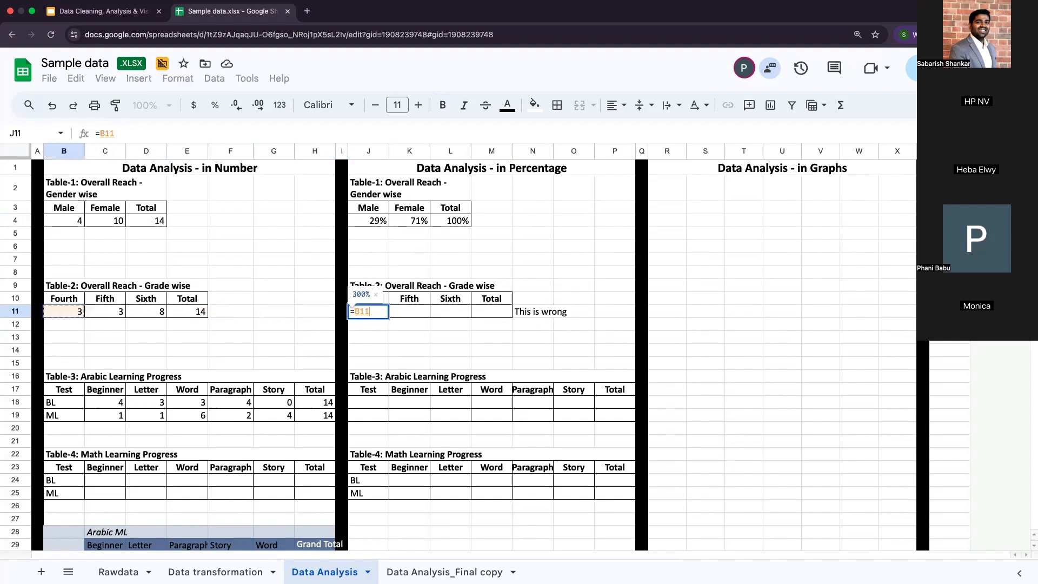
key("Right")
key("Right")
key("Right")
key("Left")
key("Left")
key("Left")
key("Left")
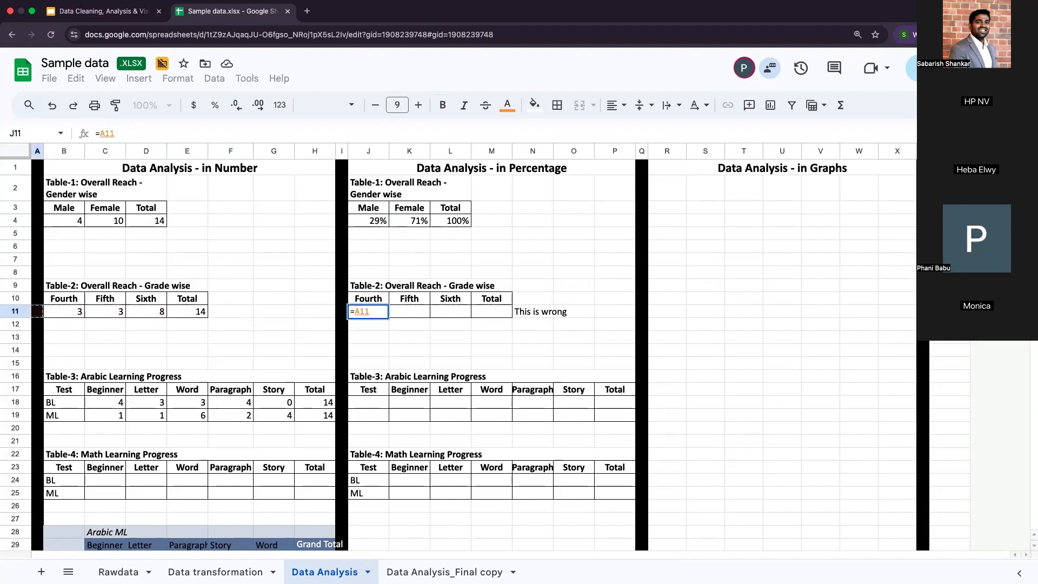
key("Right")
type("/")
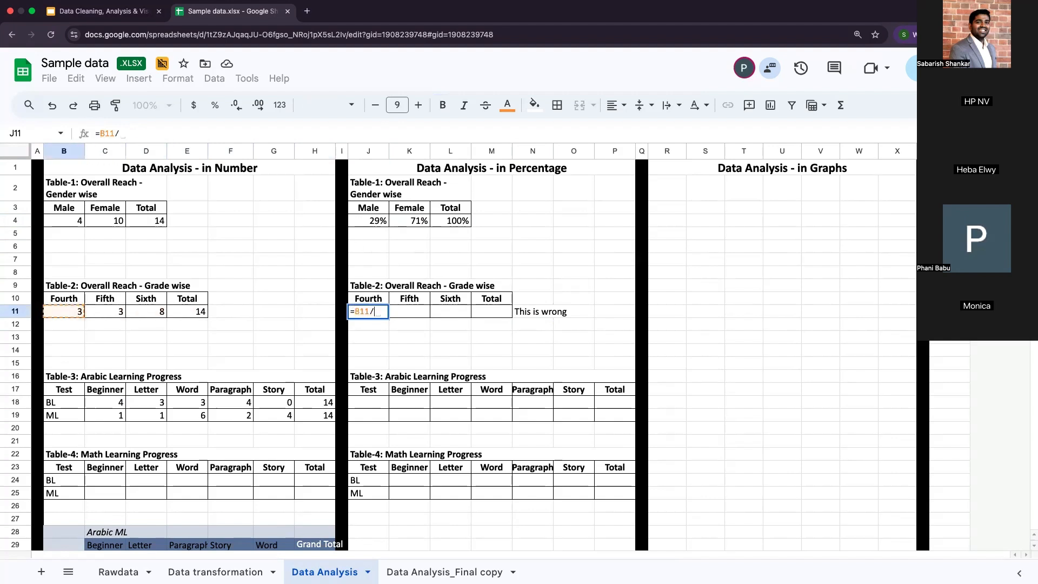
key("Left")
key("Left")
key("Left")
key("Left")
key("Left")
key("Return")
key("Up")
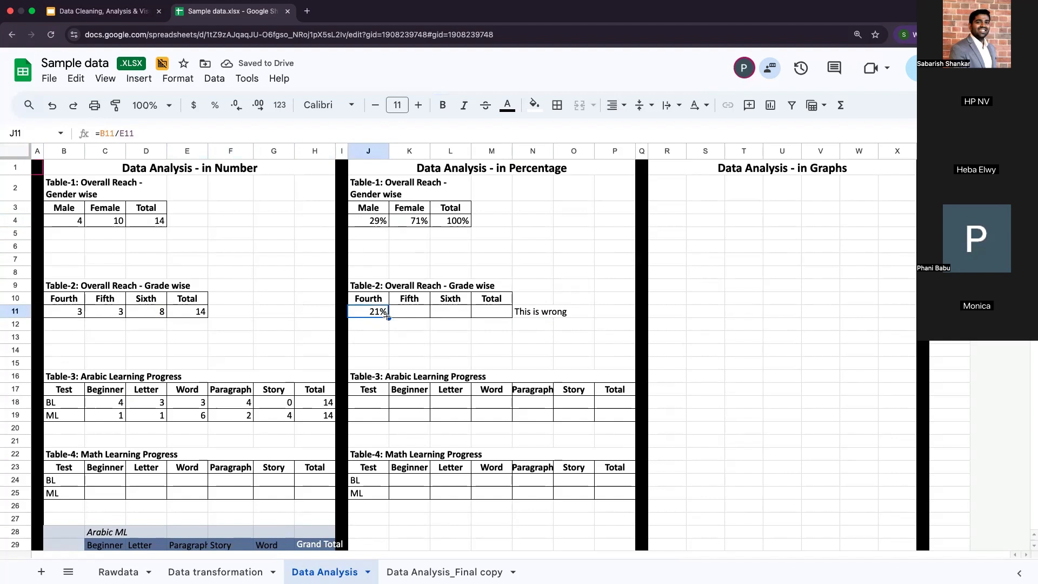
Step: Fill the relative formula from J11 across K11:M11 and inspect how its references shift in the Fifth and Sixth cells
left_click_drag(389, 317, 500, 318)
mouse_move(408, 315)
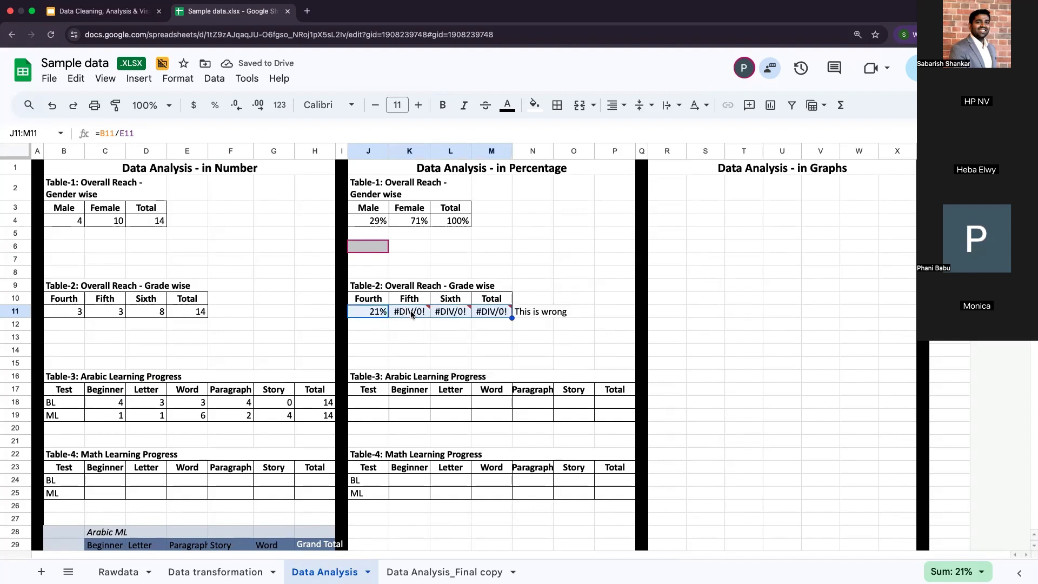
left_click(396, 324)
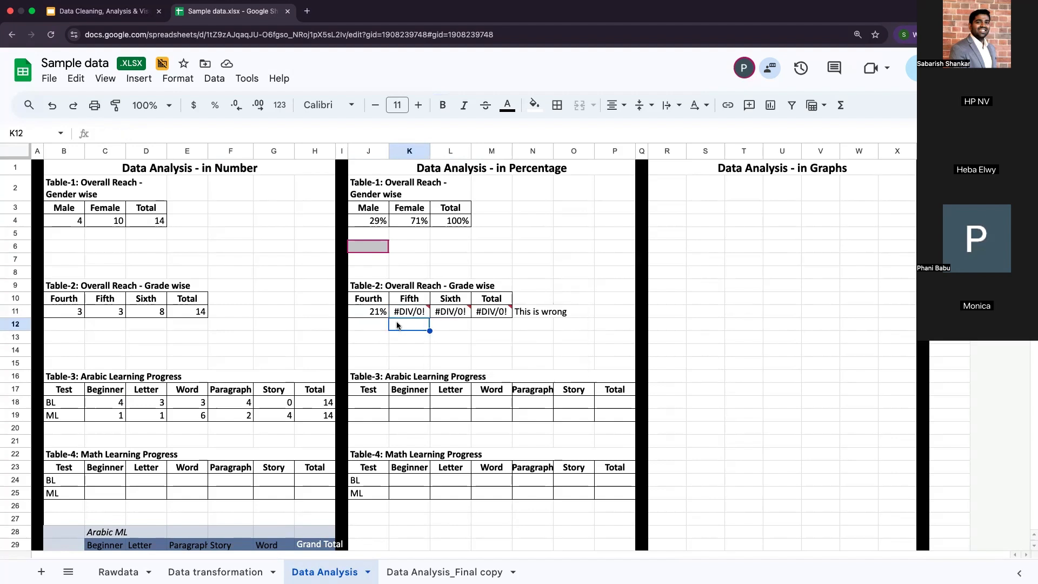
left_click(444, 319)
left_click_drag(233, 315, 308, 315)
left_click(408, 313)
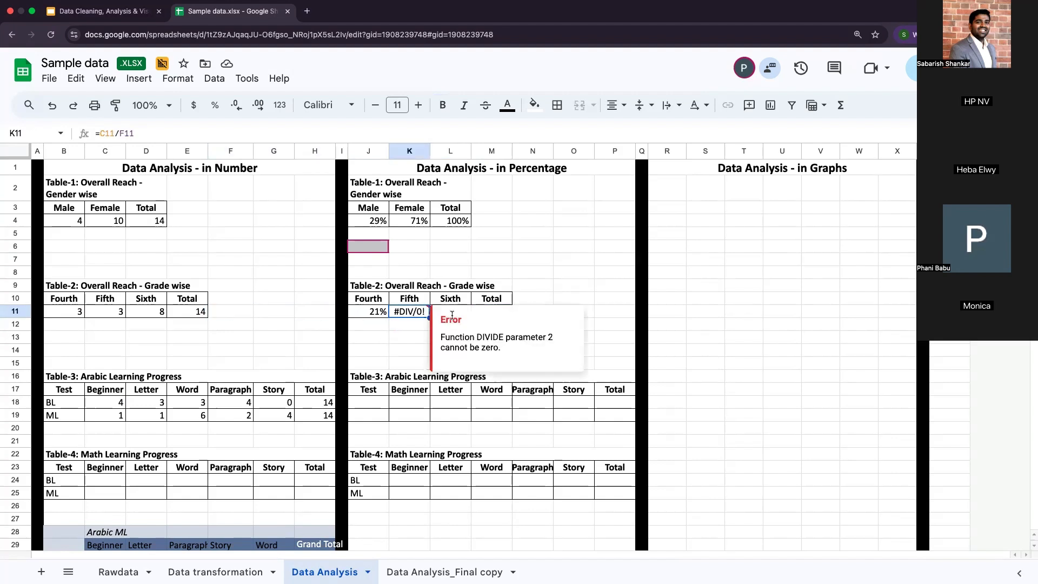
left_click(406, 326)
left_click(432, 314)
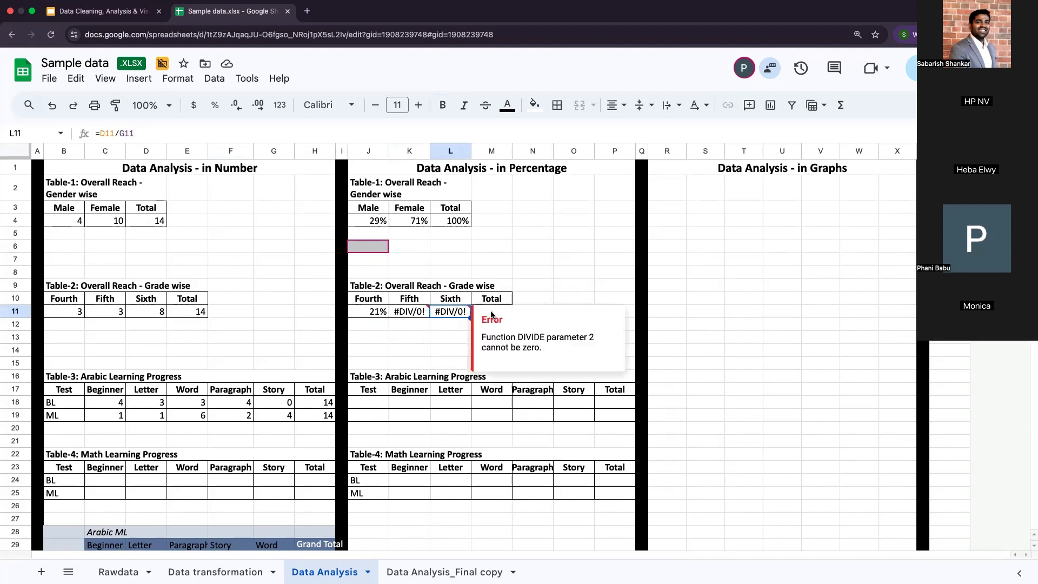
Step: Make the total reference in J11 absolute so the formula reads =B11/$E$11
left_click(368, 312)
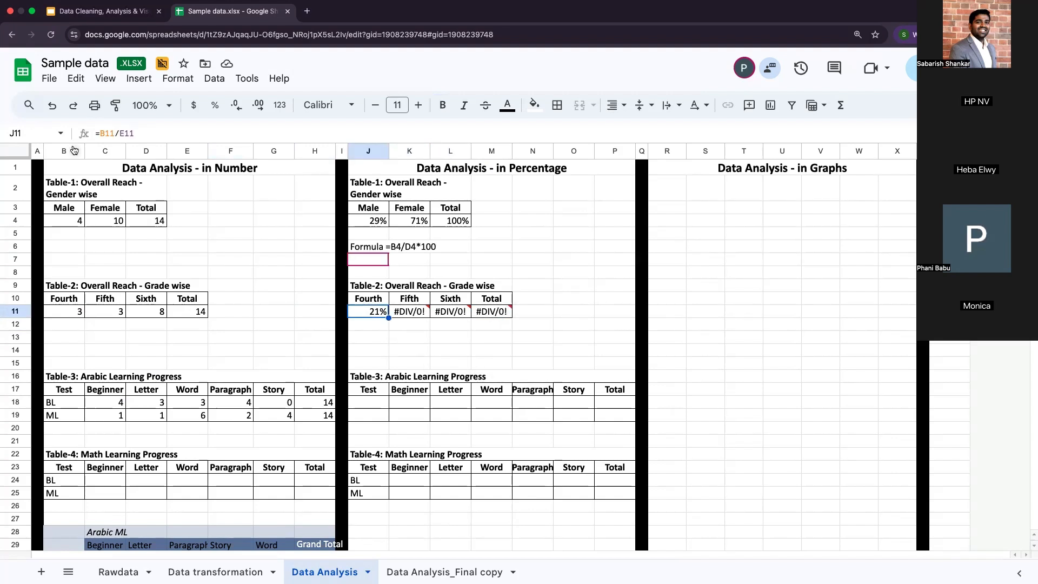
left_click(121, 135)
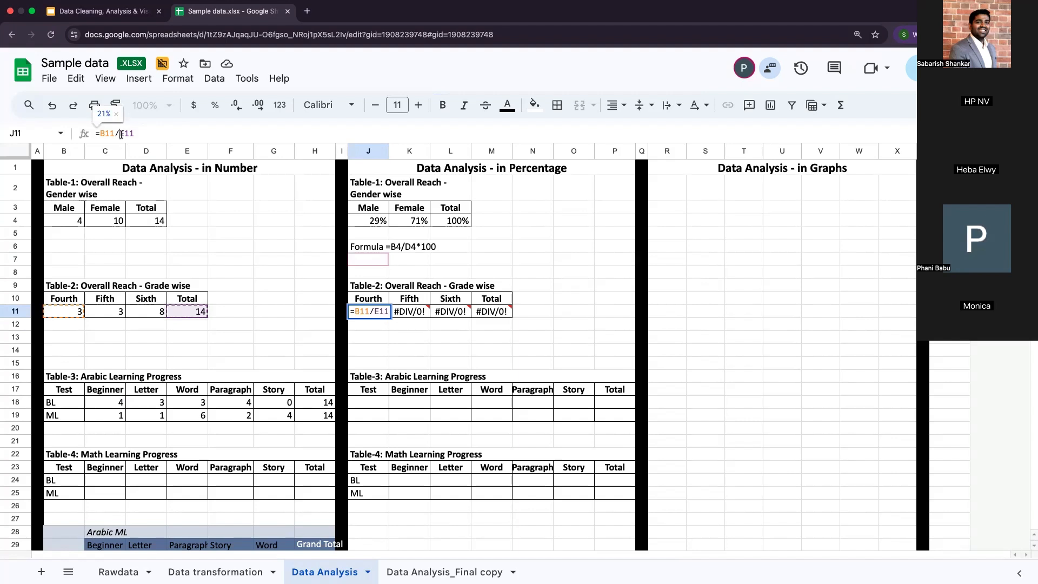
type("$E$")
key("Return")
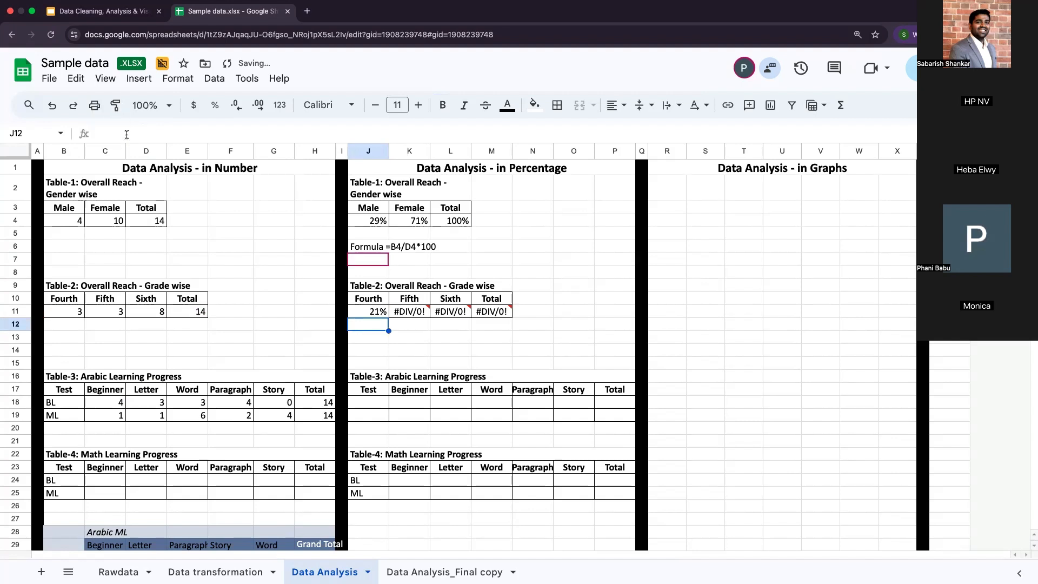
Step: Fill the absolute-reference formula from J11 across K11:M11 and check the formulas along the Table-2 percentage row
left_click(383, 313)
left_click_drag(388, 318, 422, 315)
left_click(421, 316)
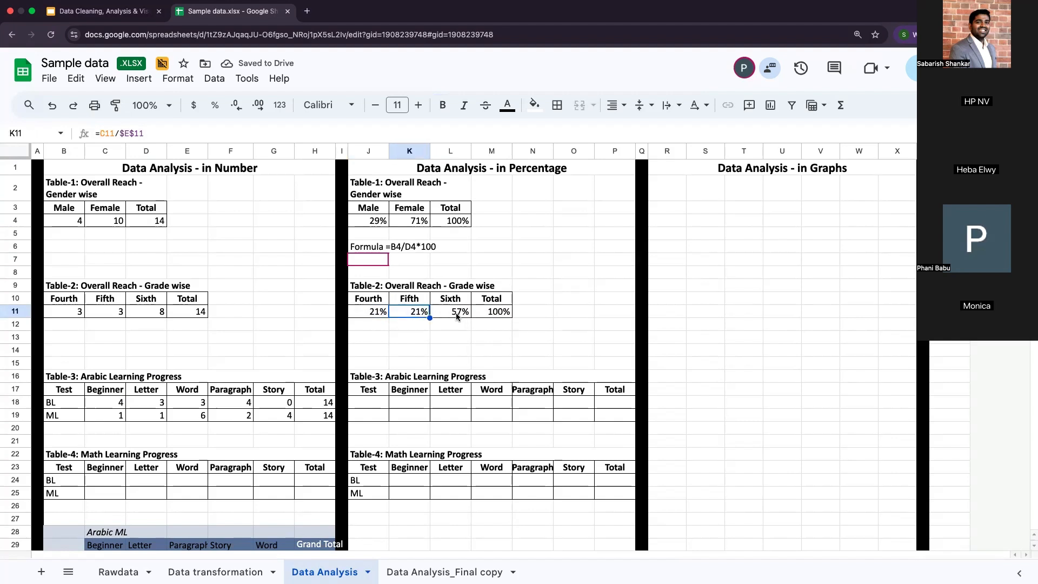
left_click(365, 318)
left_click(406, 318)
left_click(458, 317)
left_click(497, 316)
left_click(457, 317)
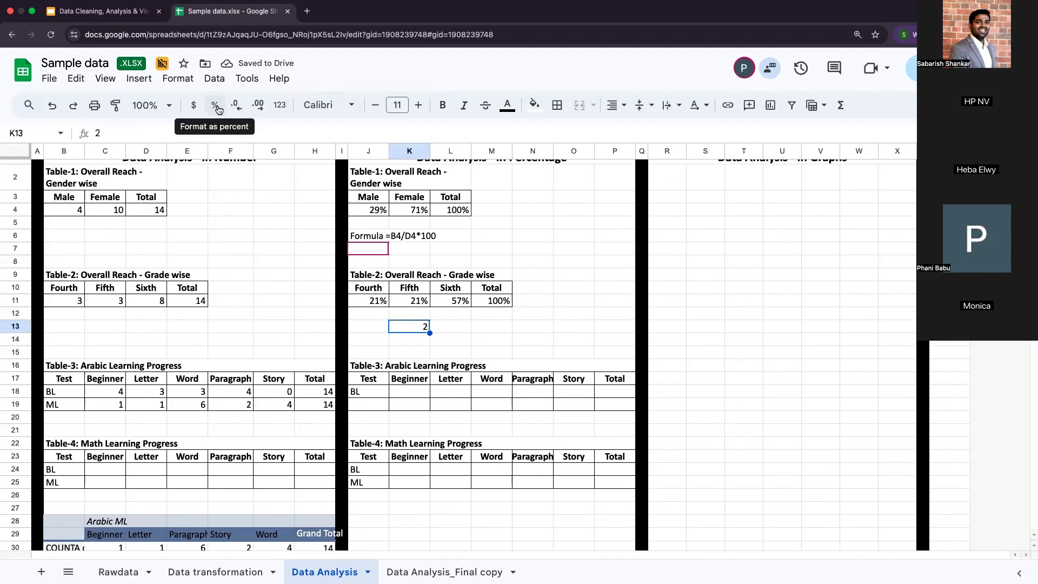
Step: Try the percent format on the test values 2 in K13 and 0.15 in L13, and clear both cells
left_click(215, 108)
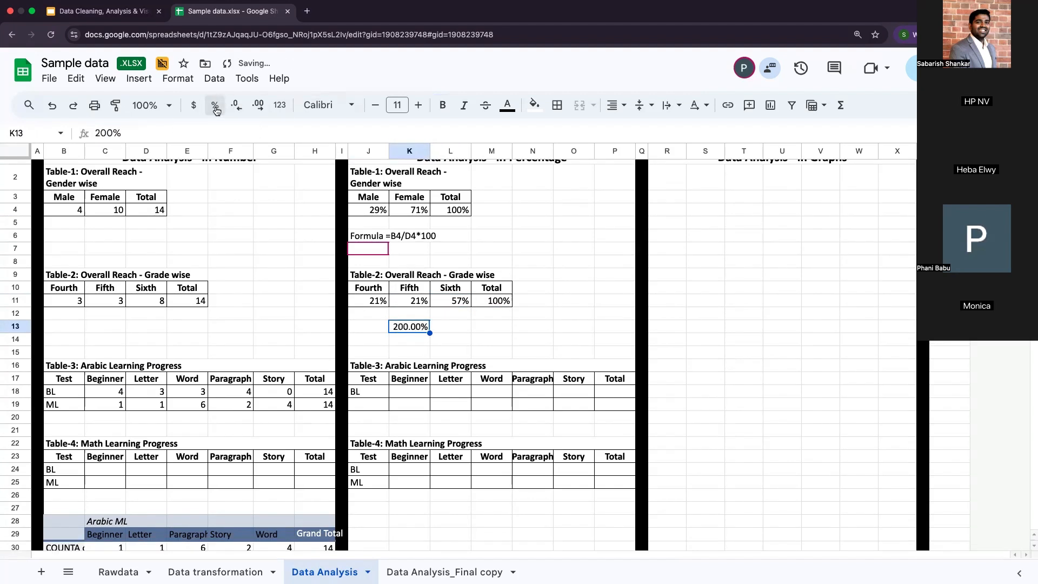
key("Delete")
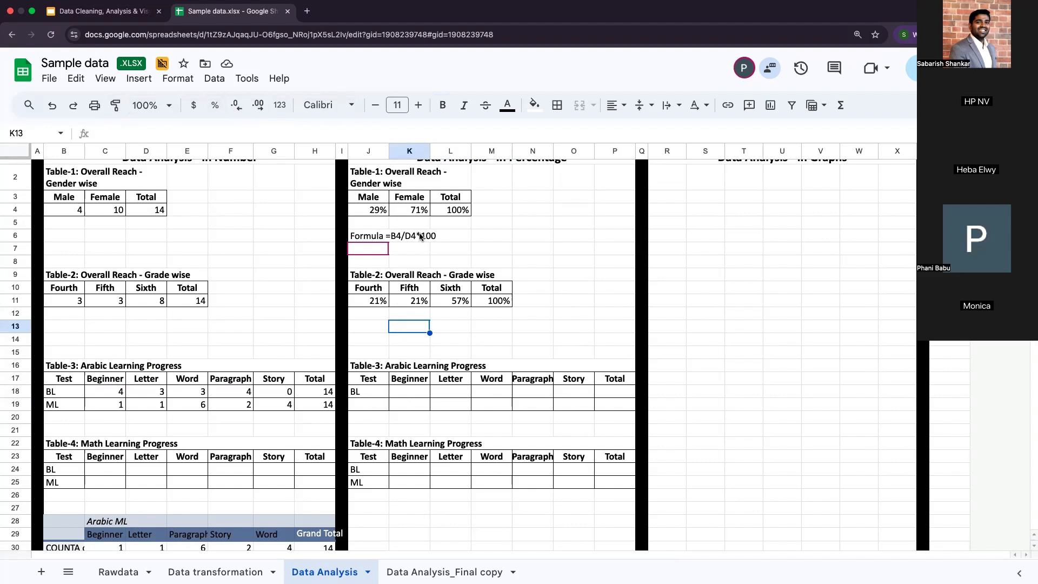
left_click(458, 328)
type("0.15")
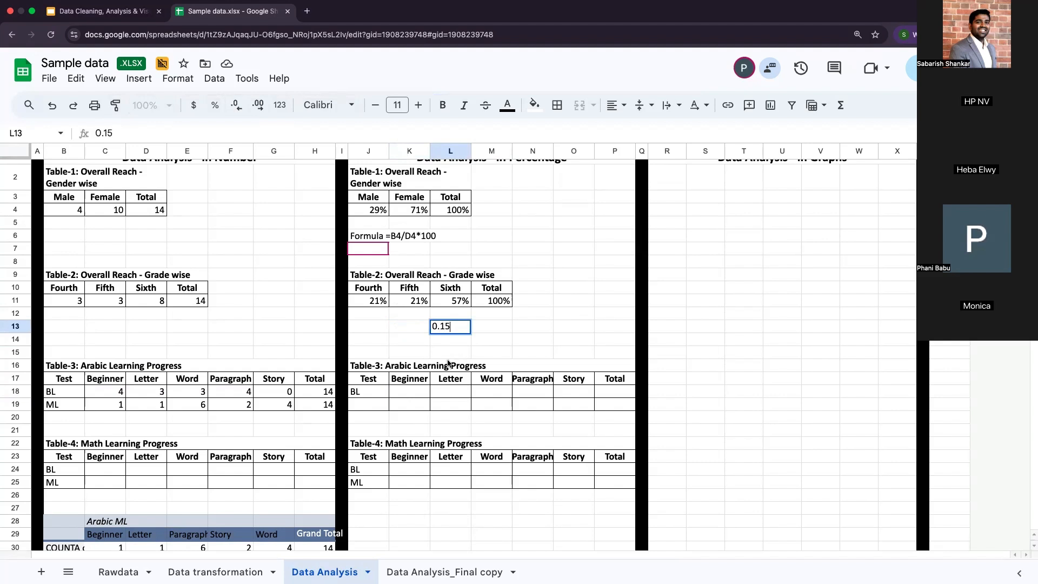
left_click(418, 326)
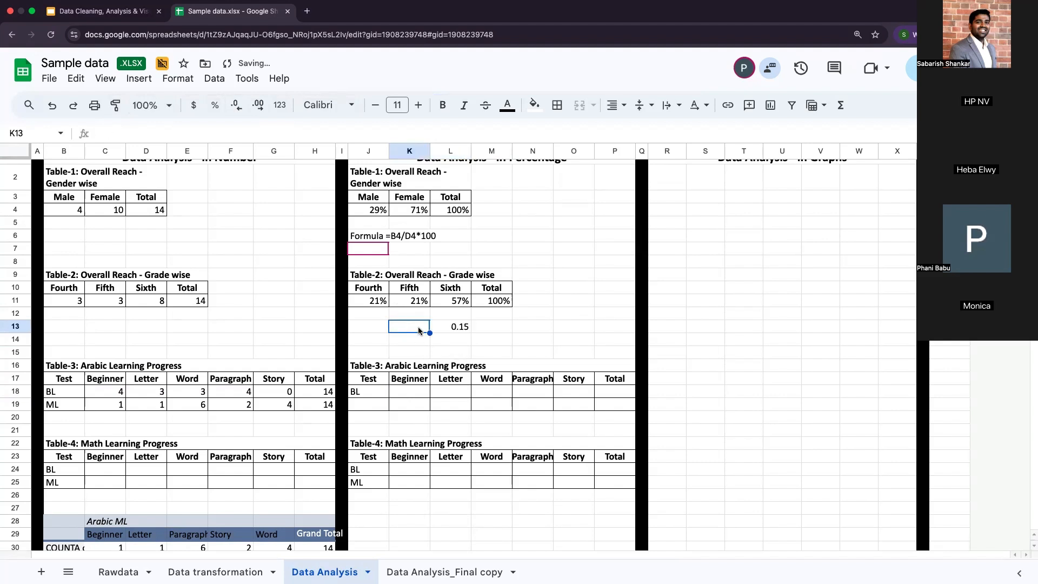
left_click(451, 327)
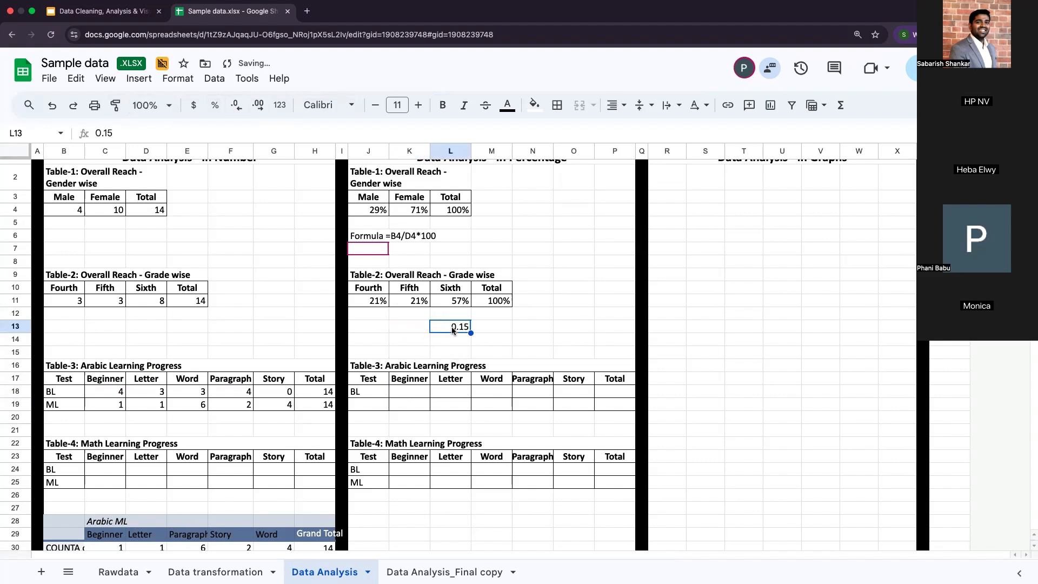
left_click(215, 110)
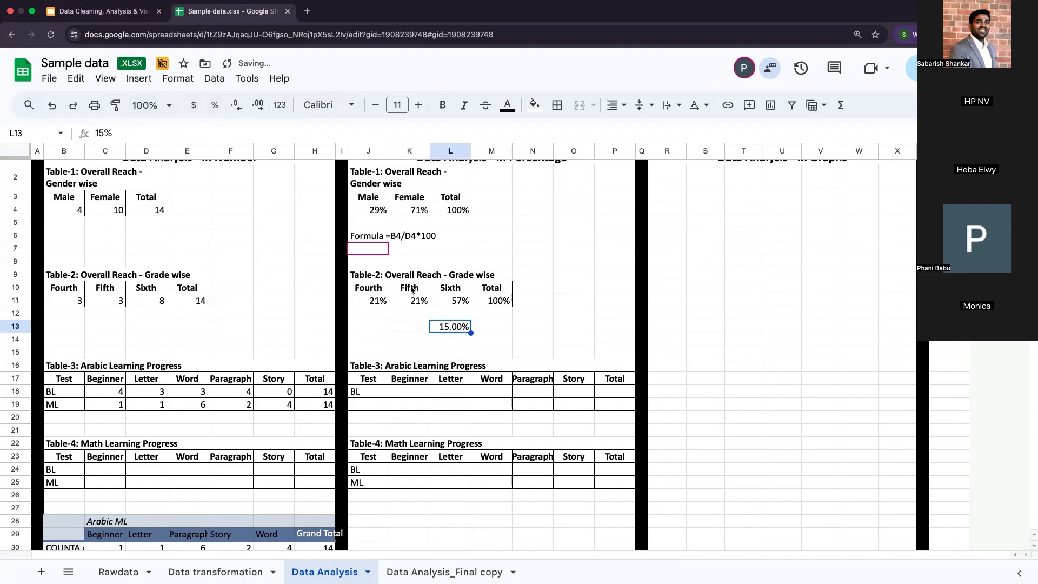
left_click(419, 327)
left_click(452, 327)
key("Delete")
left_click(380, 303)
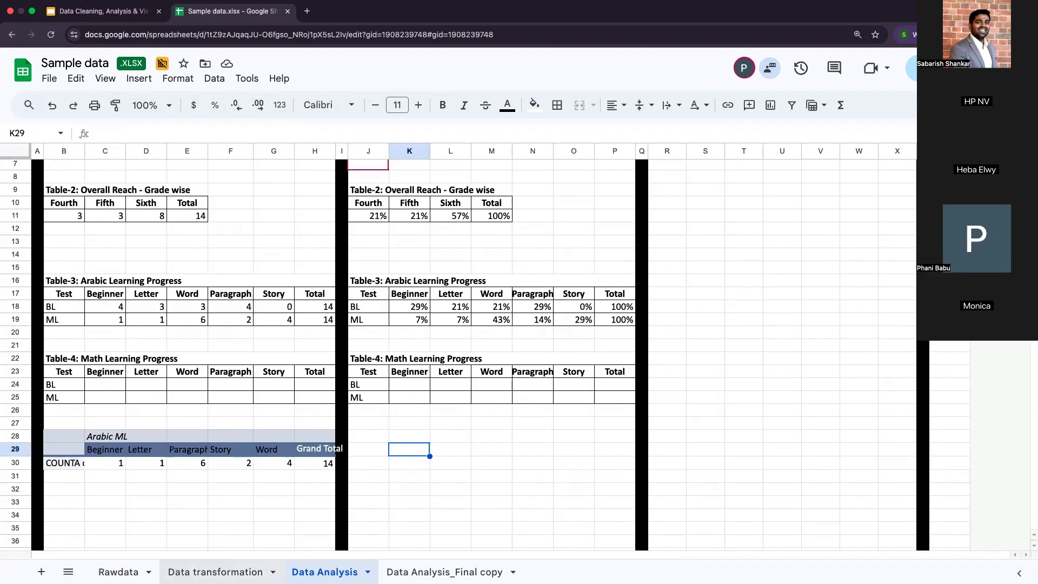
Step: Create a pivot table from 'Data transformation'!L1:R15 on the existing Data Analysis sheet at cell J29
left_click(215, 572)
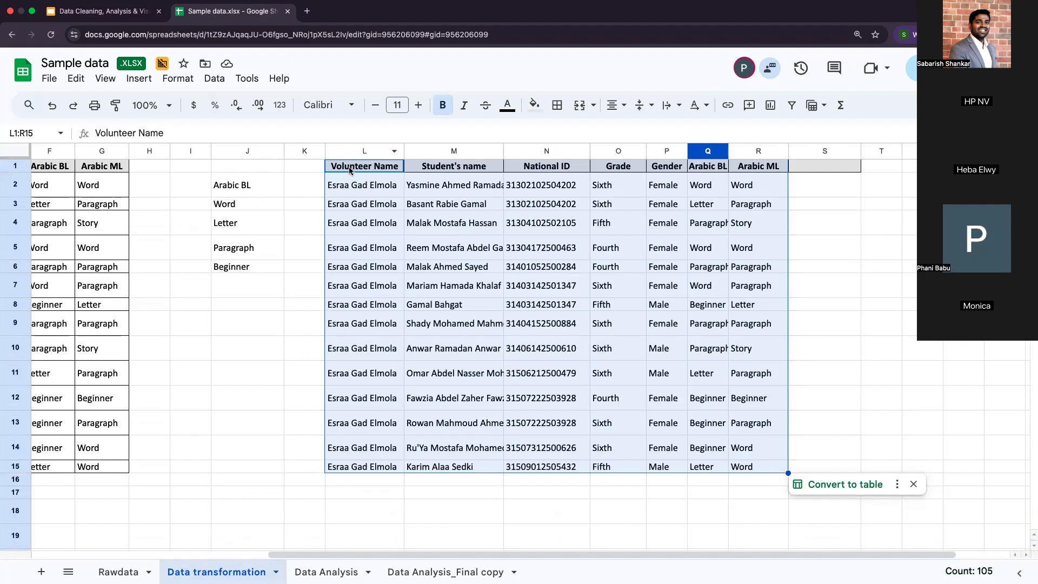
left_click_drag(349, 171, 768, 470)
key("cmd+c")
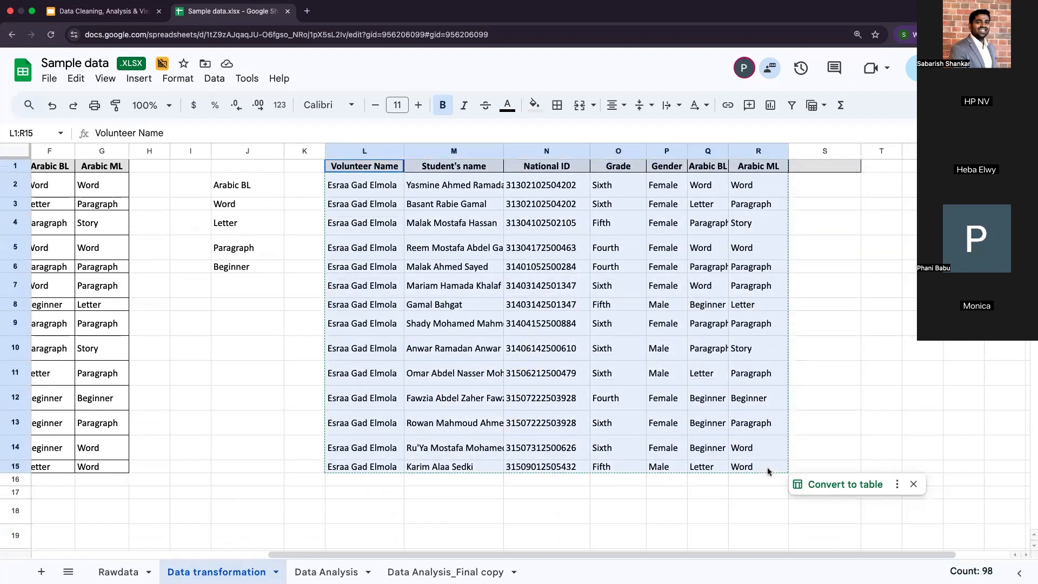
left_click(138, 79)
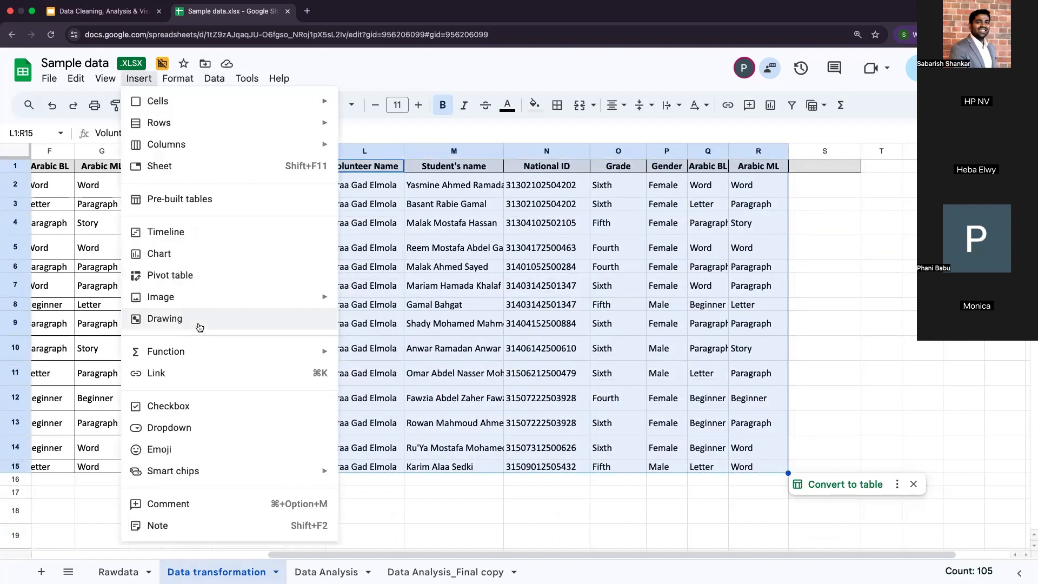
left_click(185, 275)
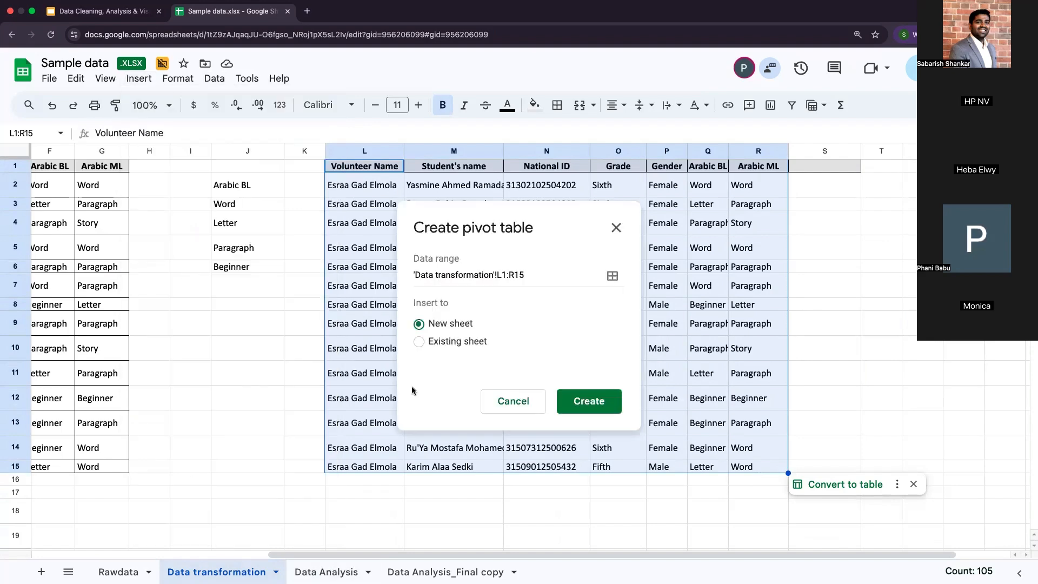
left_click(418, 341)
left_click(324, 571)
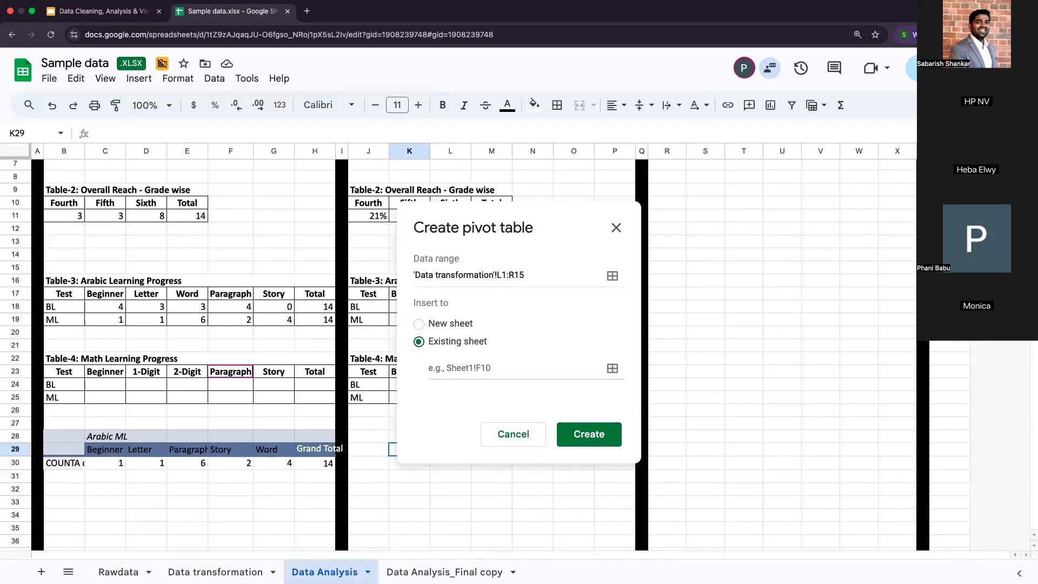
left_click(376, 453)
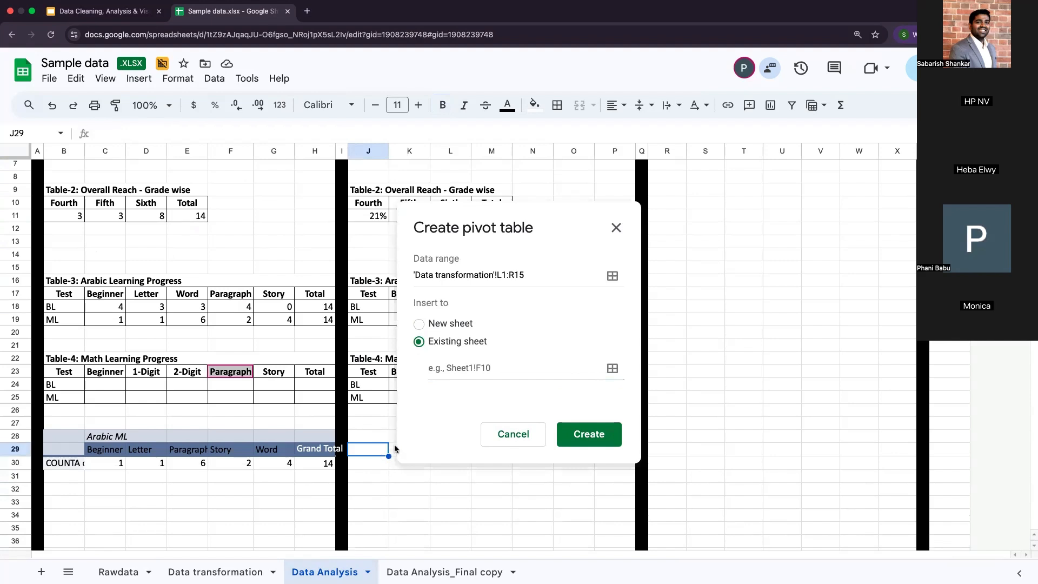
left_click(482, 369)
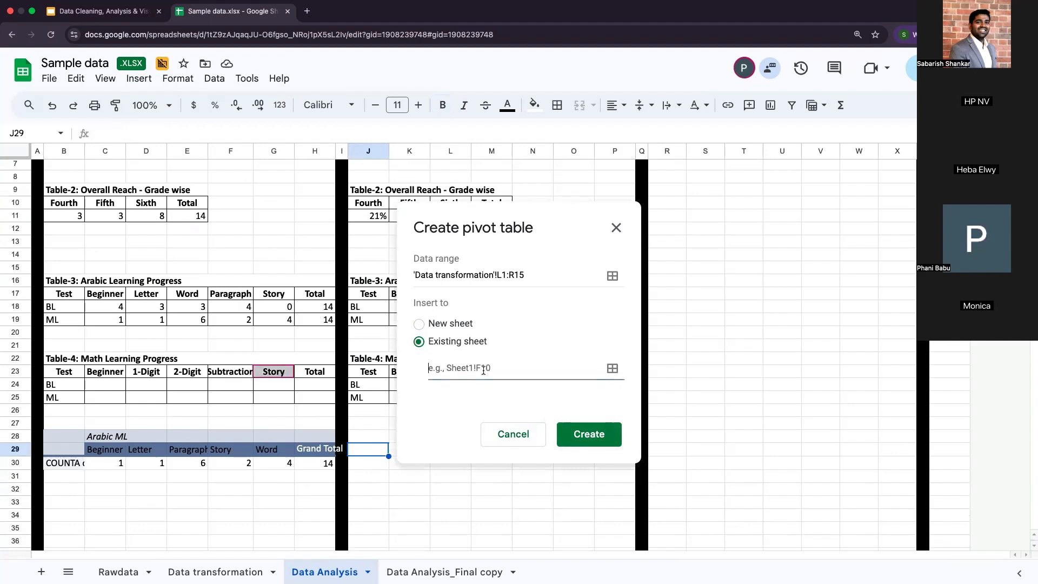
left_click(383, 454)
left_click(601, 287)
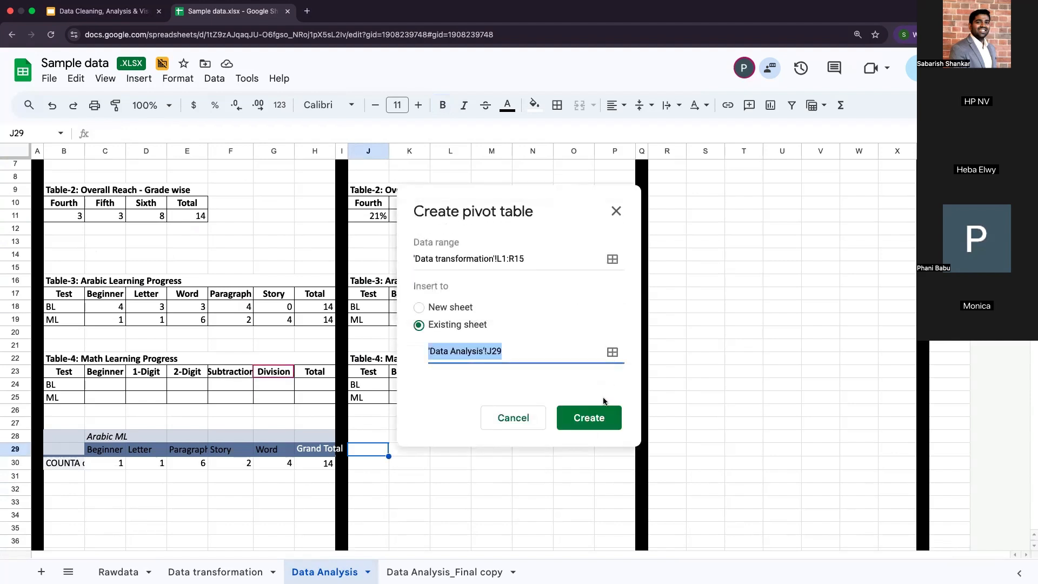
left_click(588, 417)
Step: Add Arabic BL to the new pivot table as both its columns and its COUNTA values
scroll(479, 458, "down", 3)
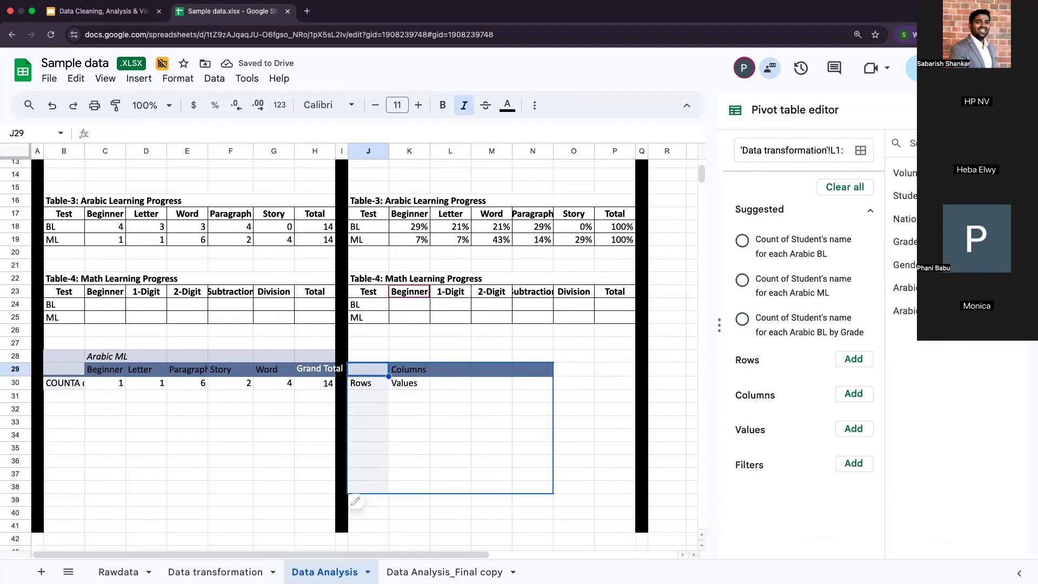
left_click_drag(905, 287, 767, 417)
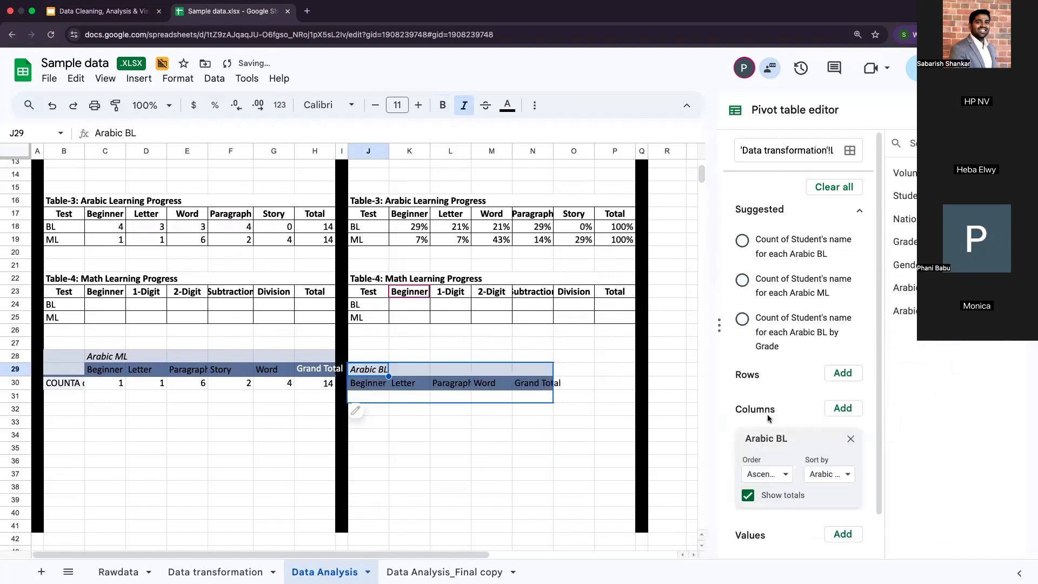
left_click_drag(903, 311, 767, 557)
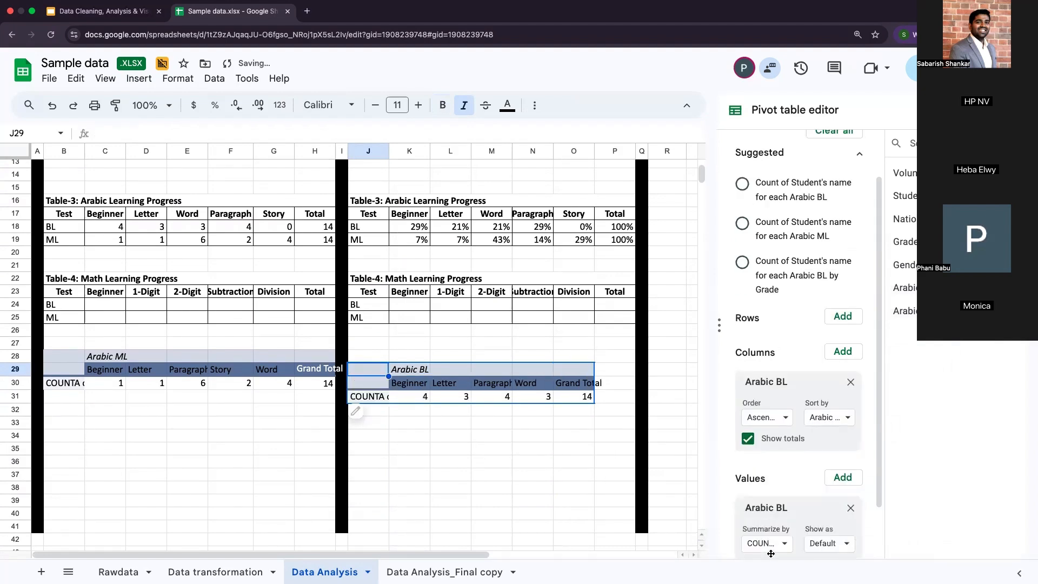
Step: Show the Arabic BL pivot values as % of row and format K31:O31 as percentages without decimals
scroll(770, 553, "down", 2)
left_click(768, 481)
left_click(838, 481)
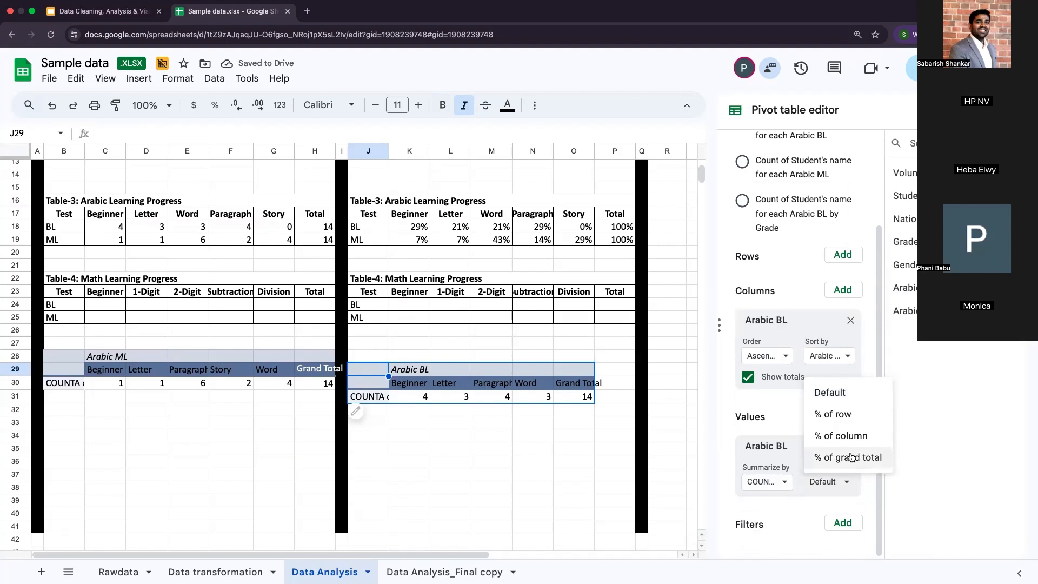
left_click(848, 419)
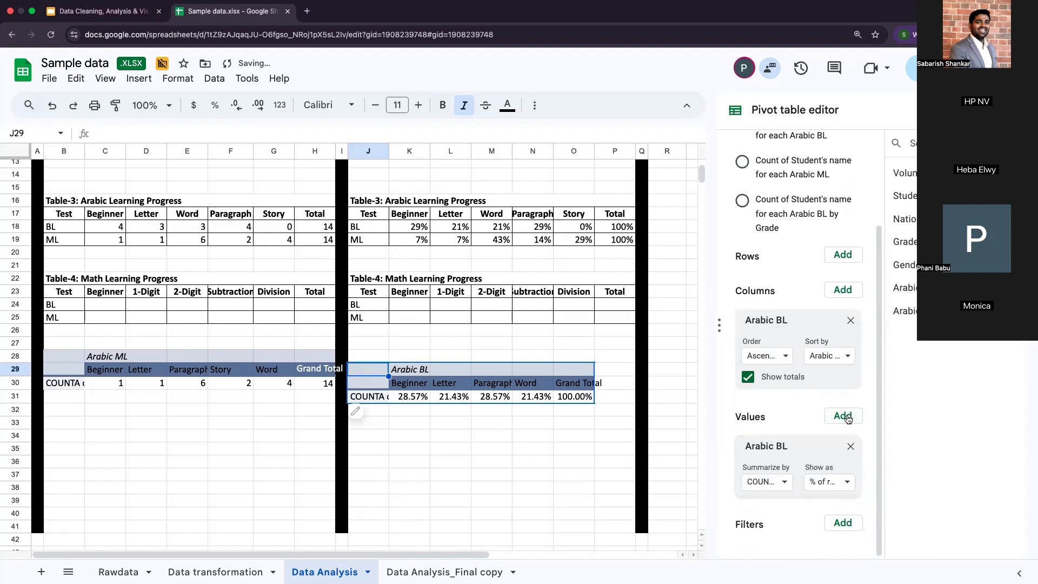
scroll(627, 406, "up", 2)
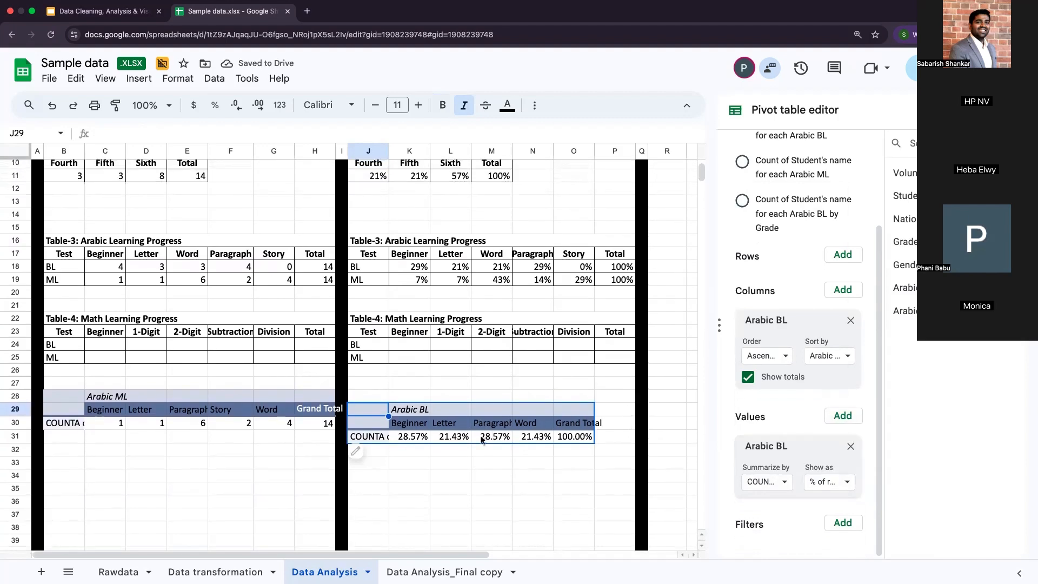
left_click(417, 438)
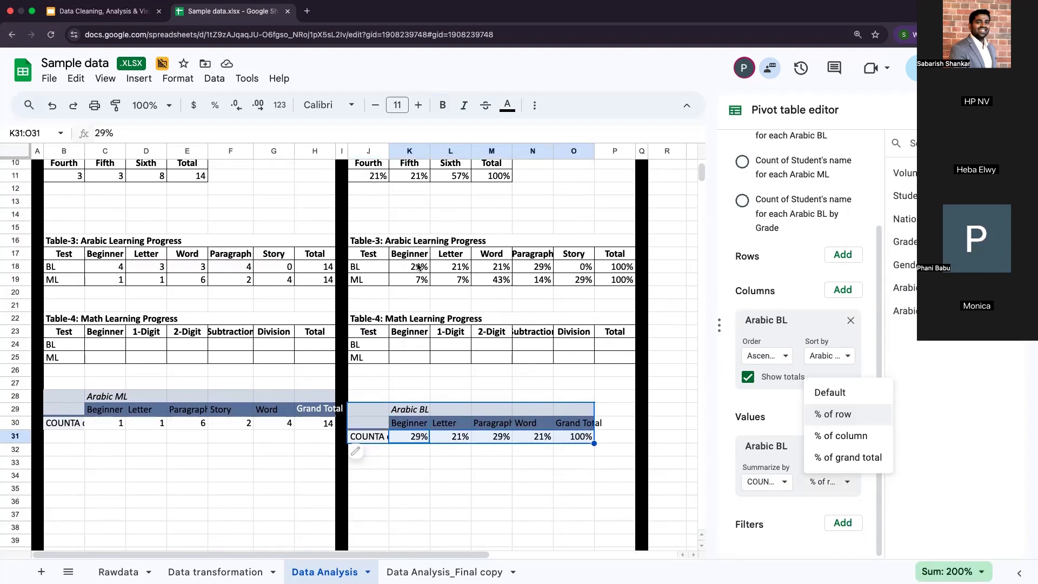
Step: Check the Beginner header and its BL and ML percentages in K17:K19 of Table-3 against the pivot table
left_click(418, 250)
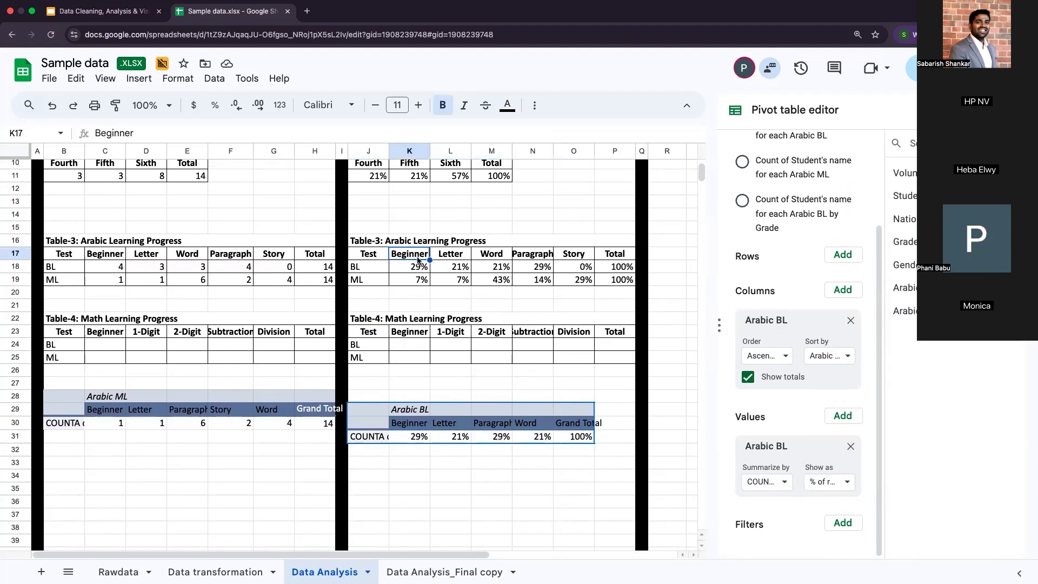
left_click(418, 266)
left_click(417, 280)
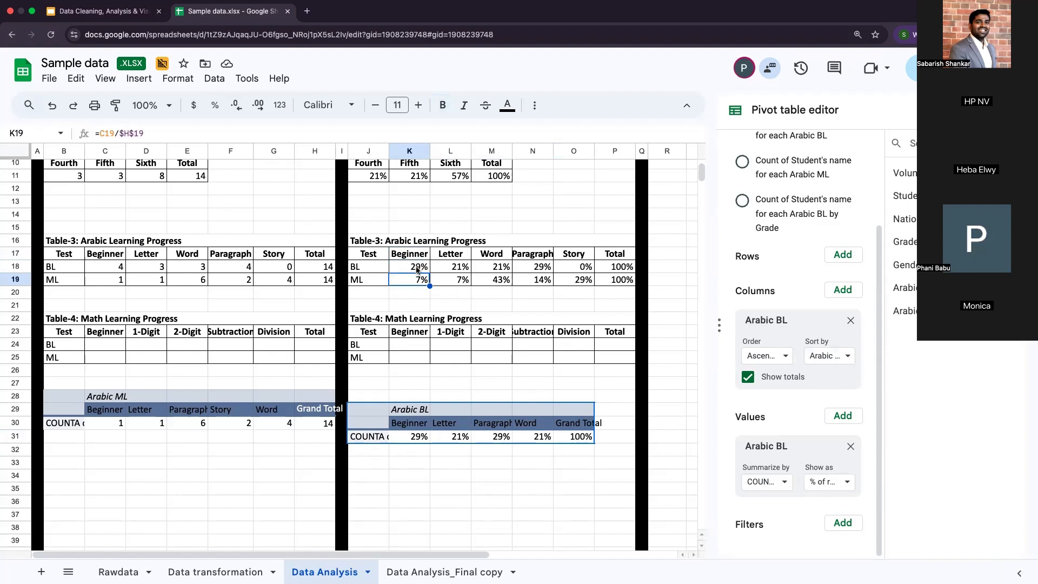
left_click(418, 267)
left_click(417, 254)
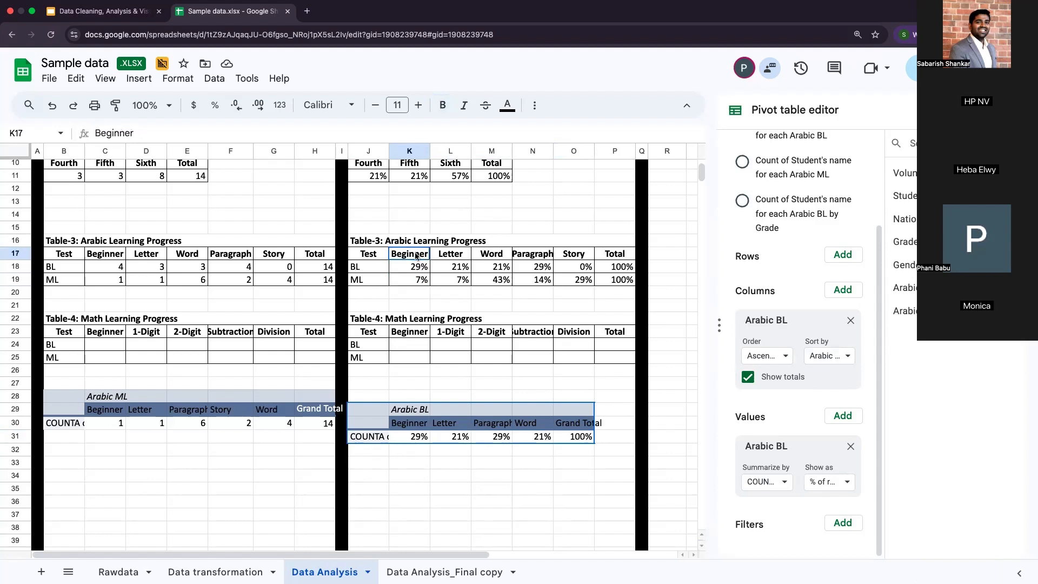
Step: Compare the order of the Paragraph and Word headers in the Arabic BL pivot table with the Table-3 header row
left_click(495, 426)
left_click(537, 427)
left_click(494, 426)
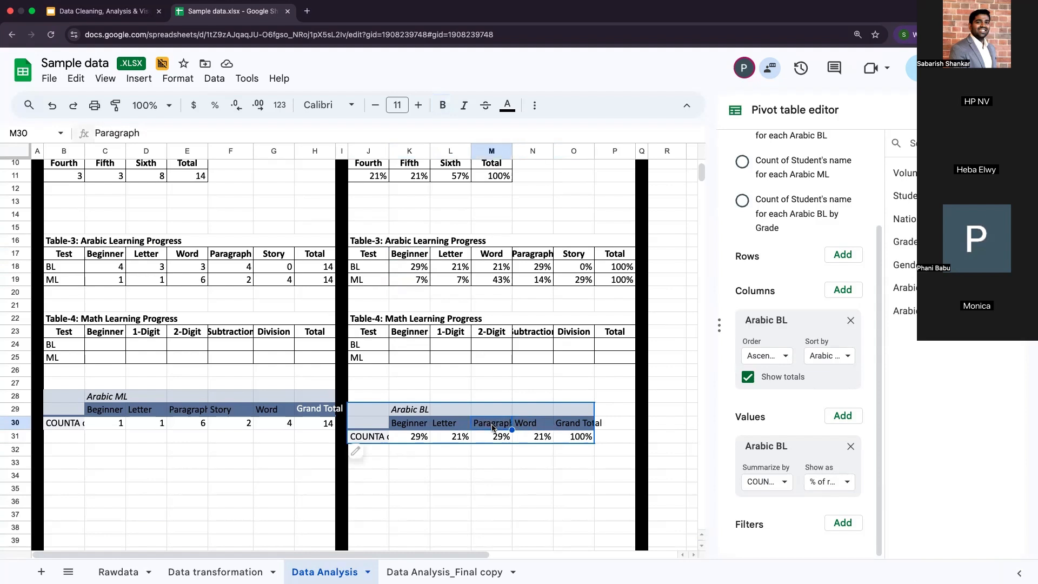
left_click(546, 425)
left_click(494, 426)
scroll(675, 279, "up", 5)
scroll(674, 279, "right", 5)
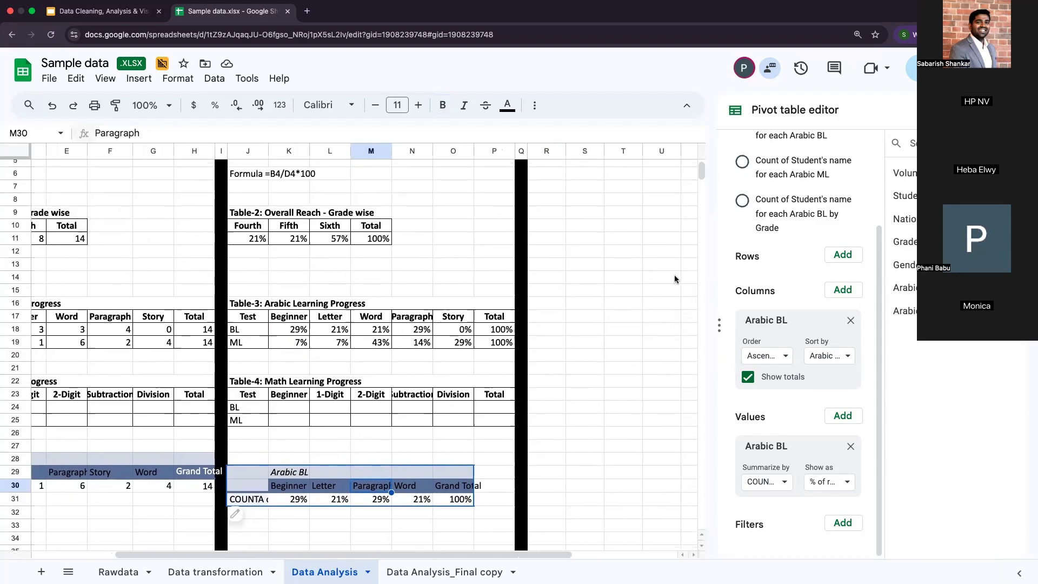
scroll(675, 278, "down", 4)
scroll(675, 279, "left", 1)
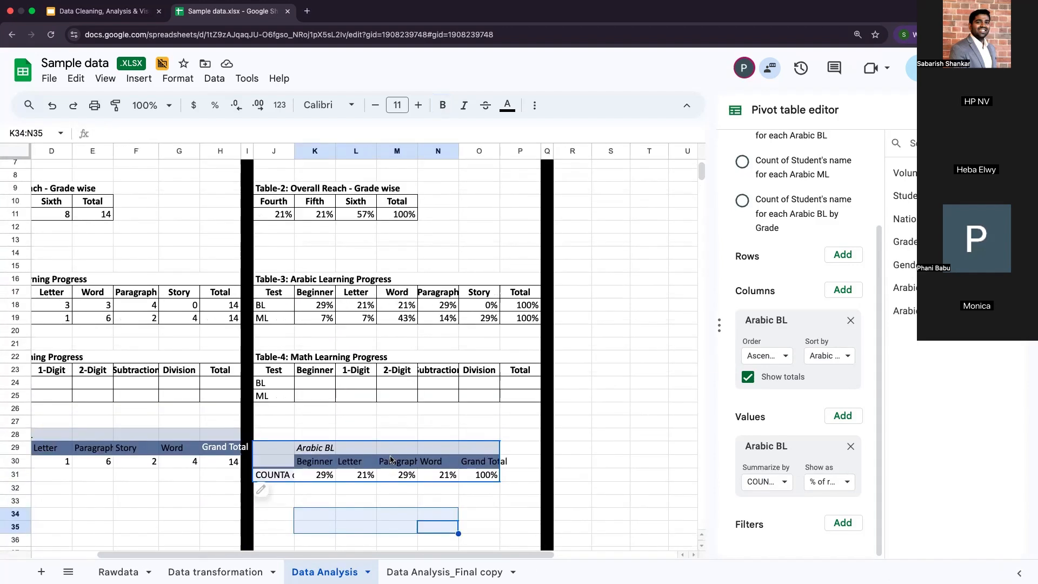
left_click(395, 462)
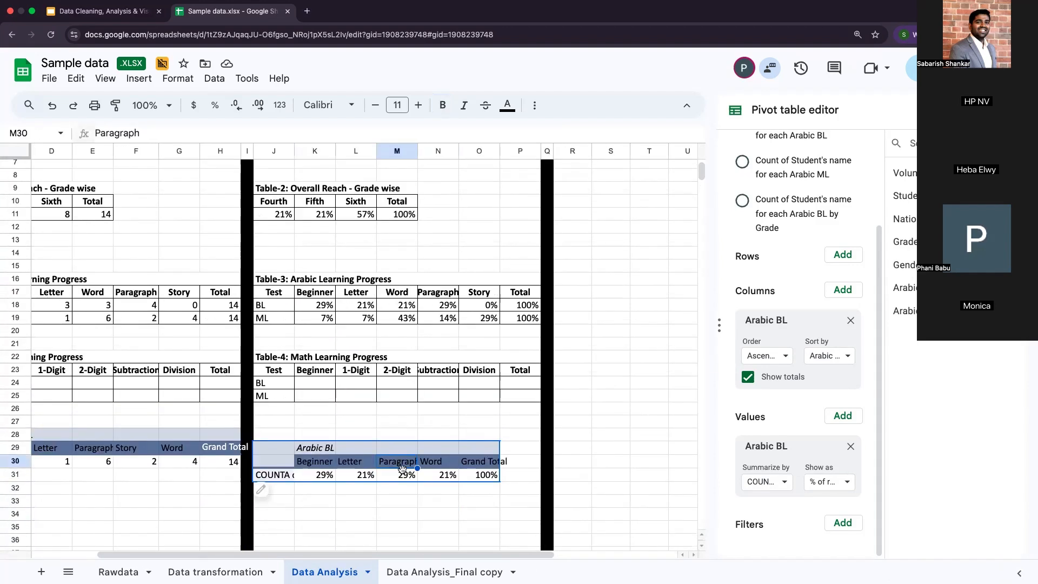
left_click_drag(303, 461, 453, 462)
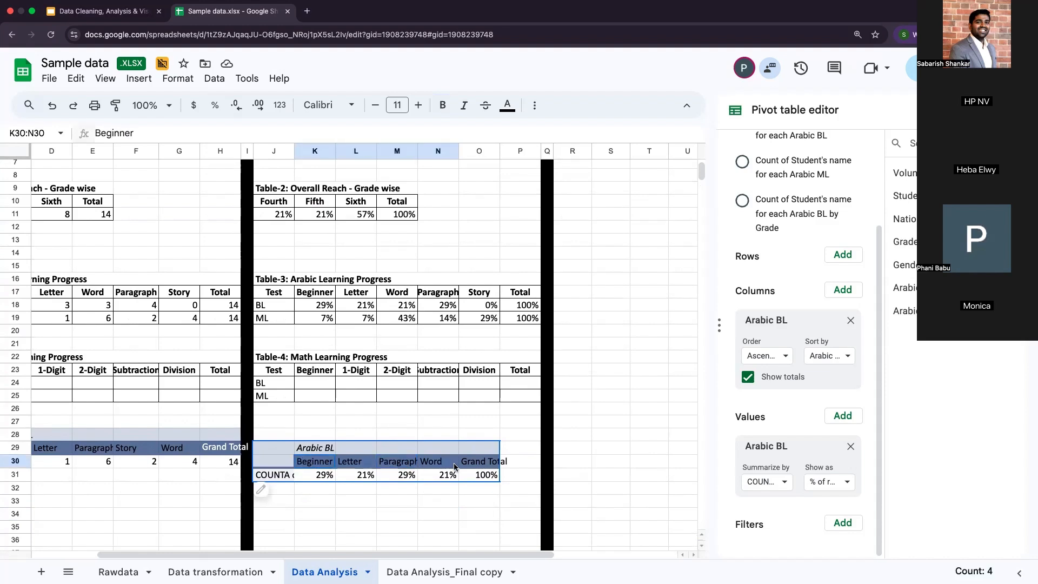
left_click(406, 465)
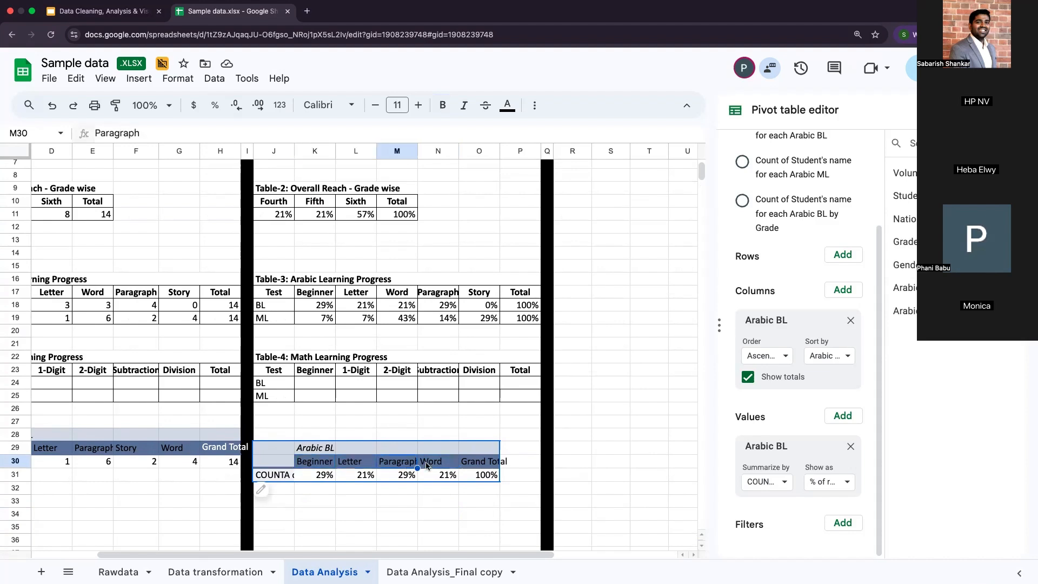
left_click(441, 464)
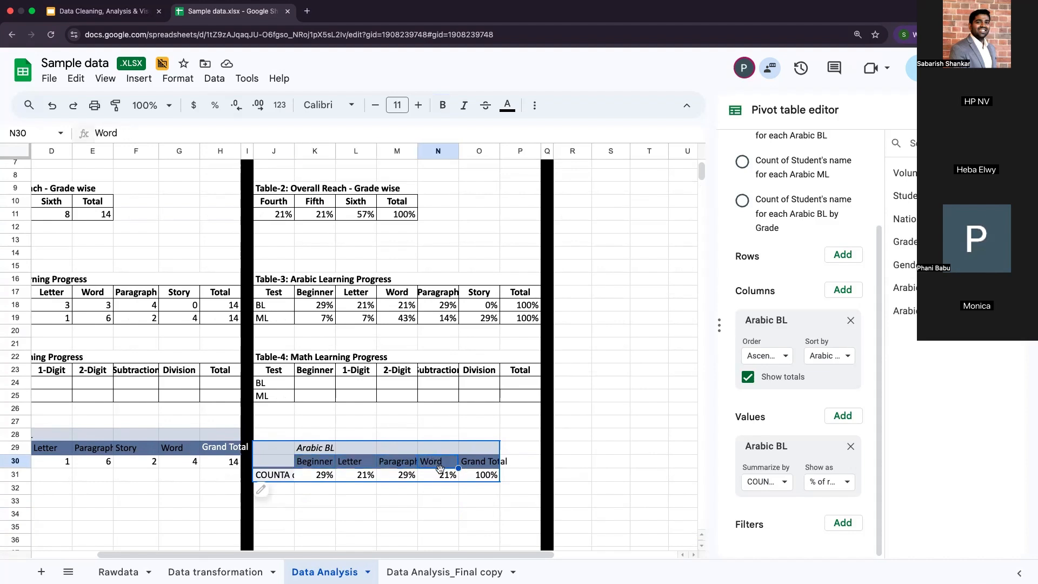
left_click(430, 296)
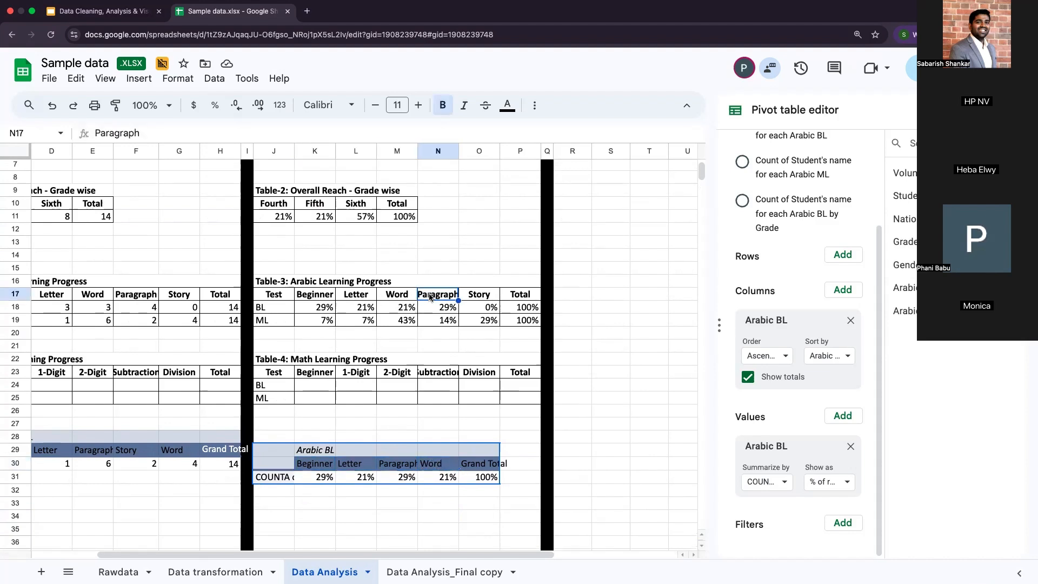
scroll(431, 296, "up", 5)
scroll(430, 296, "right", 3)
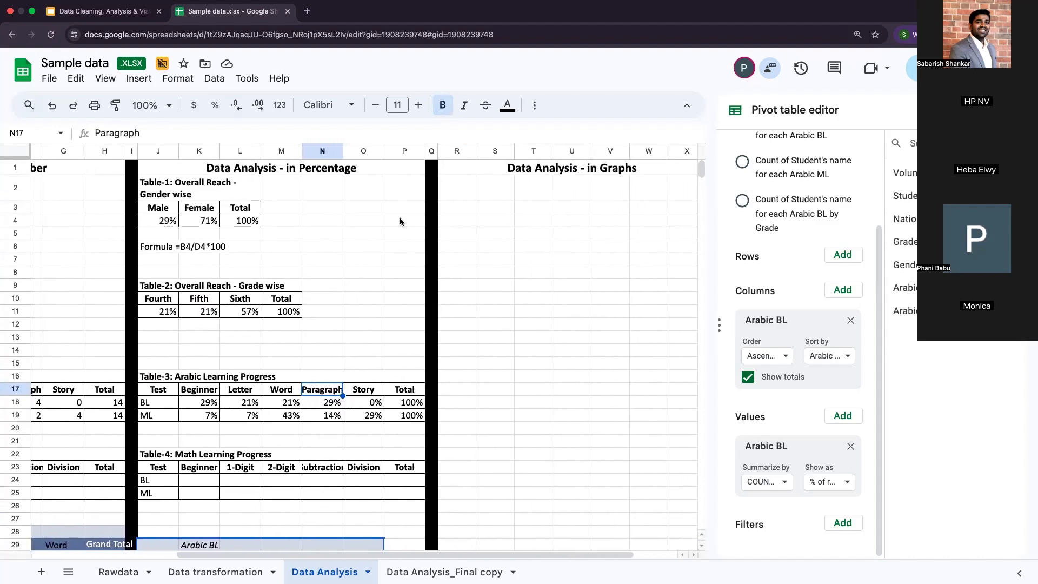
scroll(400, 217, "left", 2)
Step: Switch to the Data Cleaning, Analysis & Visualization slides and review the Learning Levels list on slide 16, Data Analysis
left_click(118, 7)
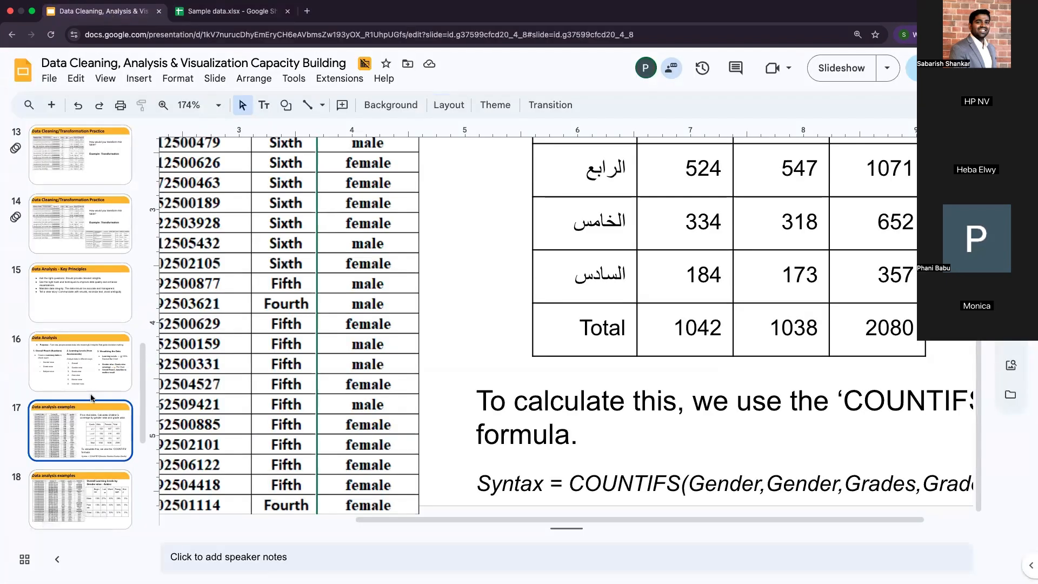
left_click(93, 337)
scroll(492, 350, "left", 2)
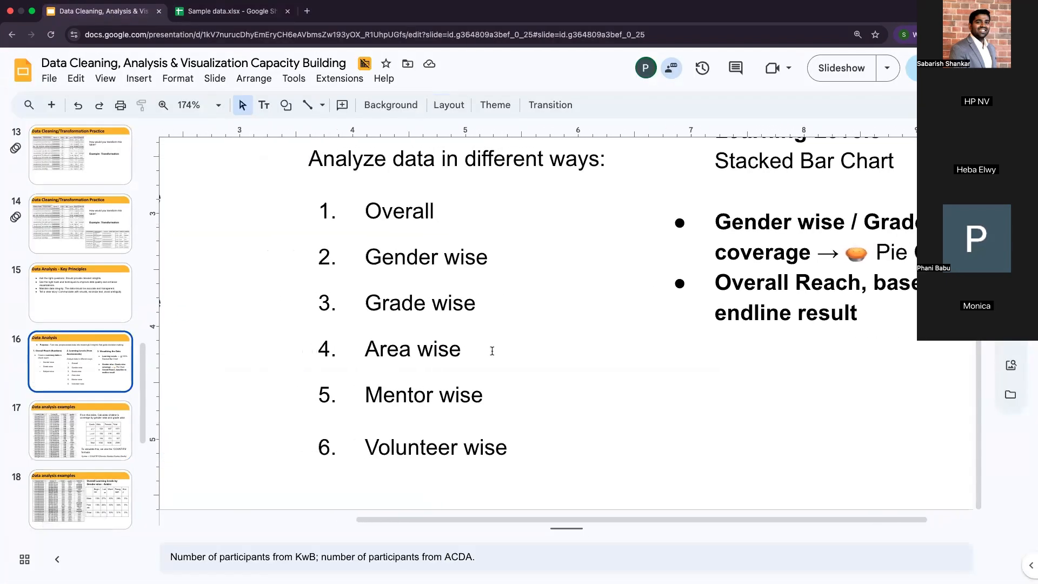
left_click_drag(386, 407, 478, 409)
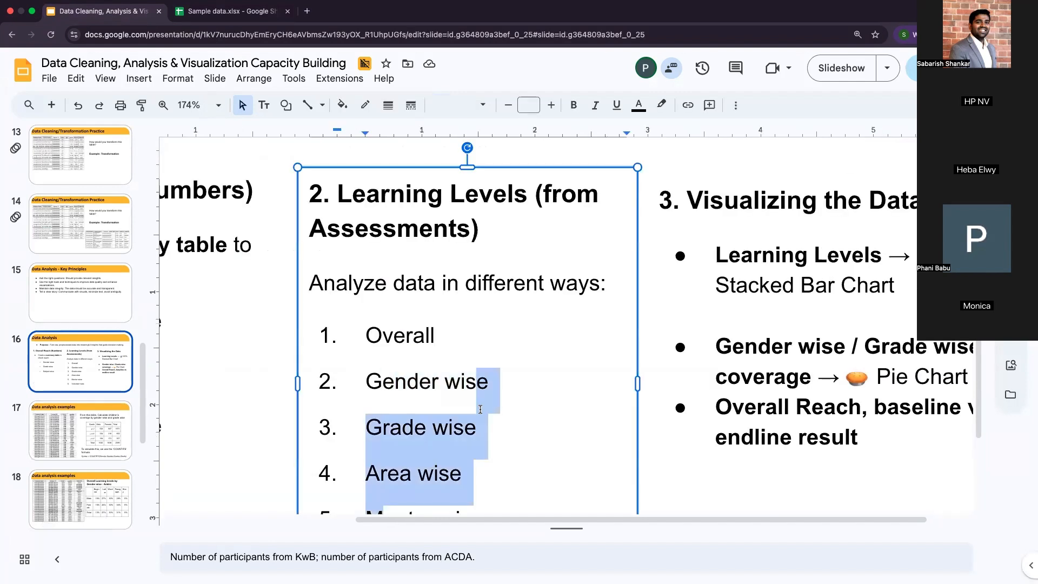